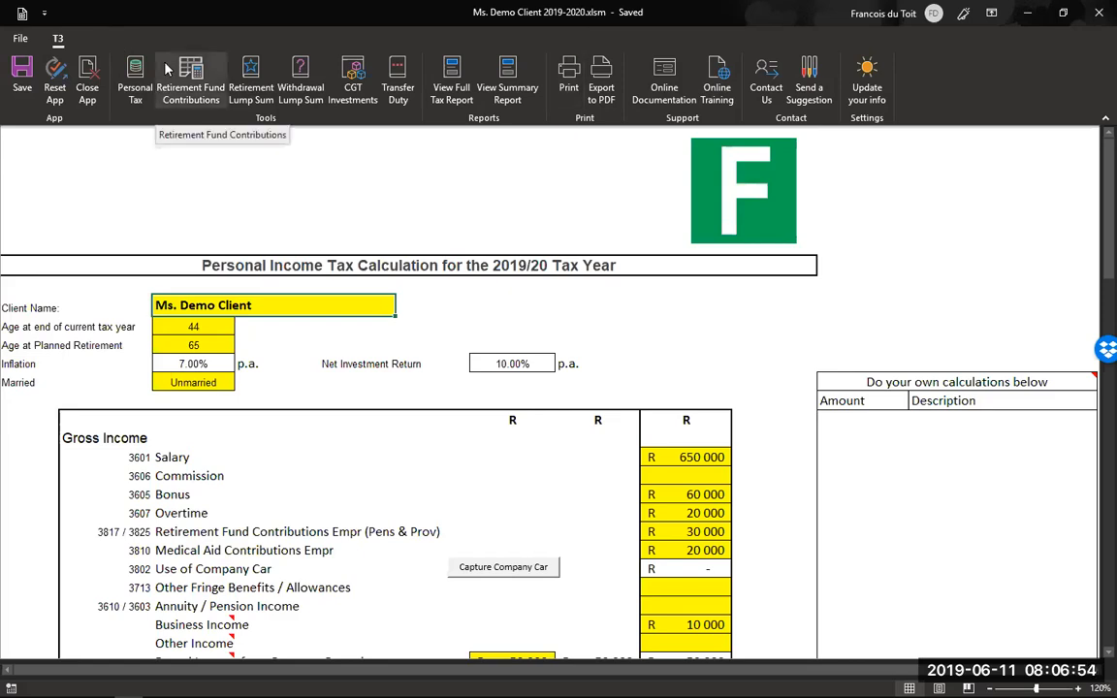
- Glance at the file view, then return to the tax calculation worksheet and scroll through it
{"action": "left_click", "coordinate": [20, 39]}
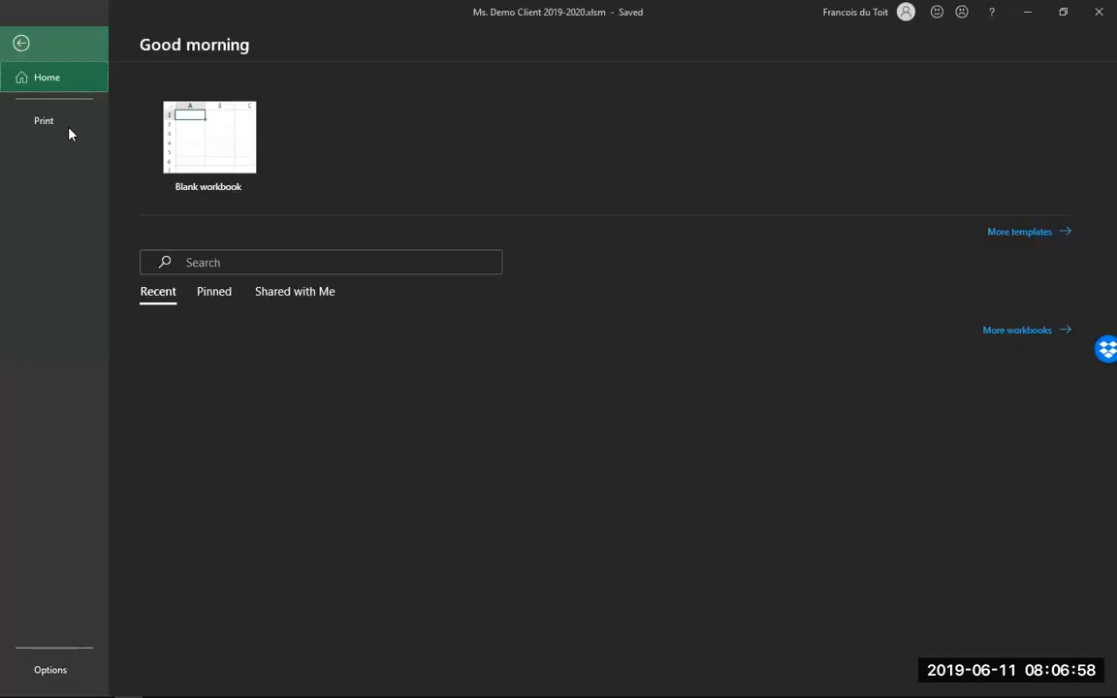
{"action": "left_click", "coordinate": [21, 46]}
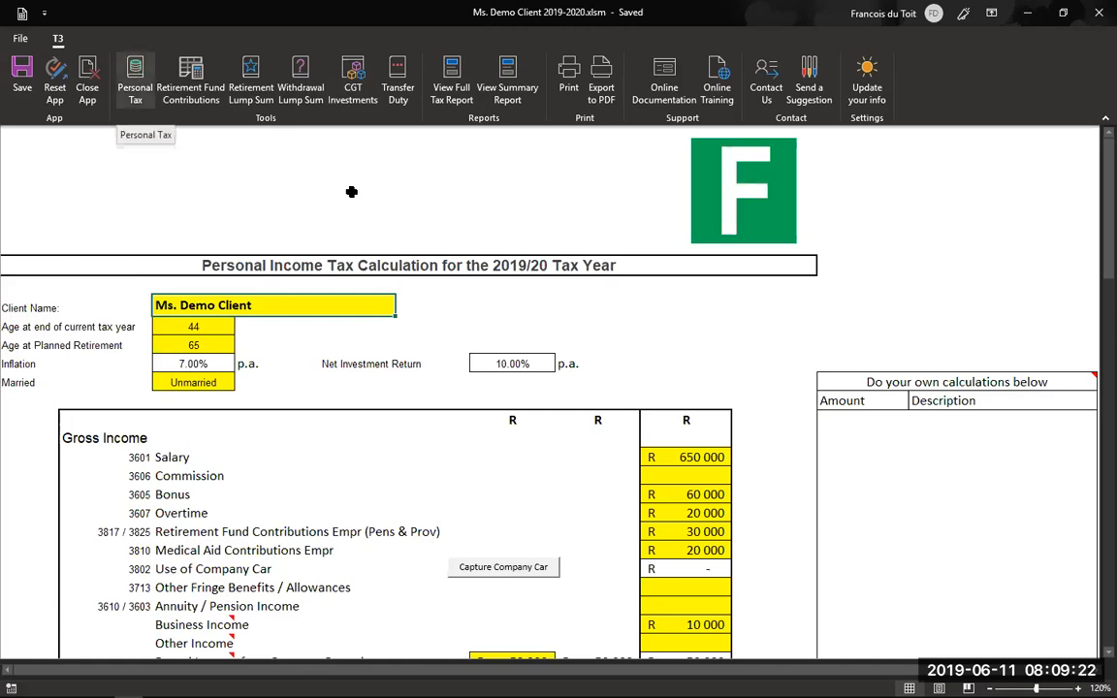
{"action": "scroll", "coordinate": [388, 206], "scroll_direction": "down", "scroll_amount": 1}
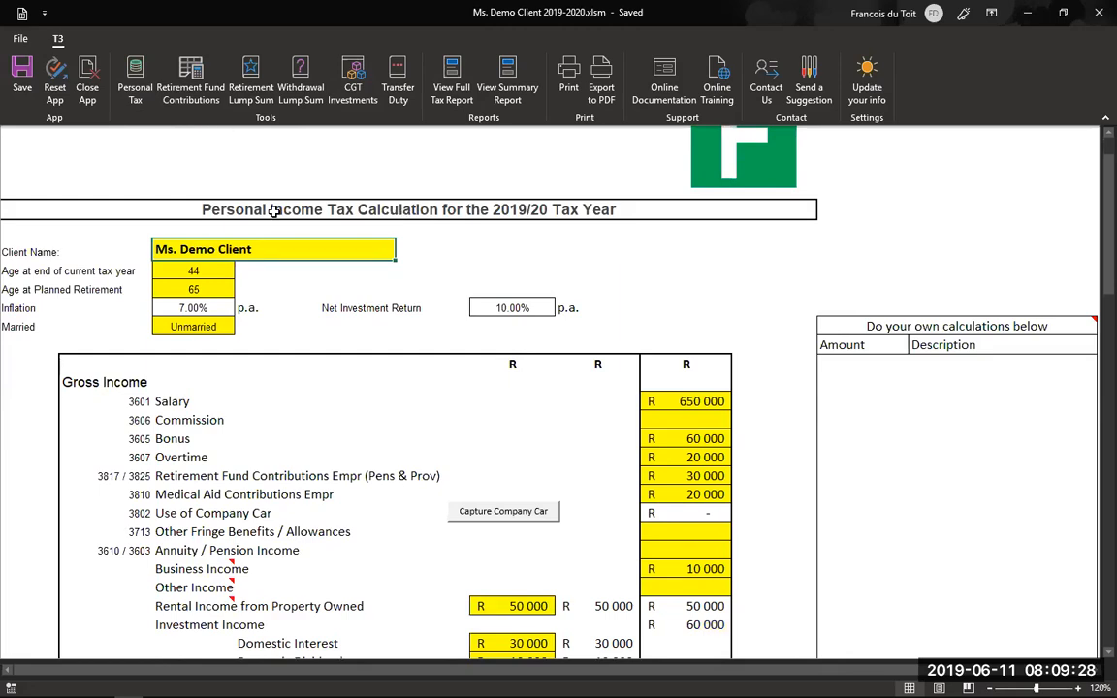
{"action": "left_click", "coordinate": [198, 77]}
{"action": "scroll", "coordinate": [643, 346], "scroll_direction": "down", "scroll_amount": 1}
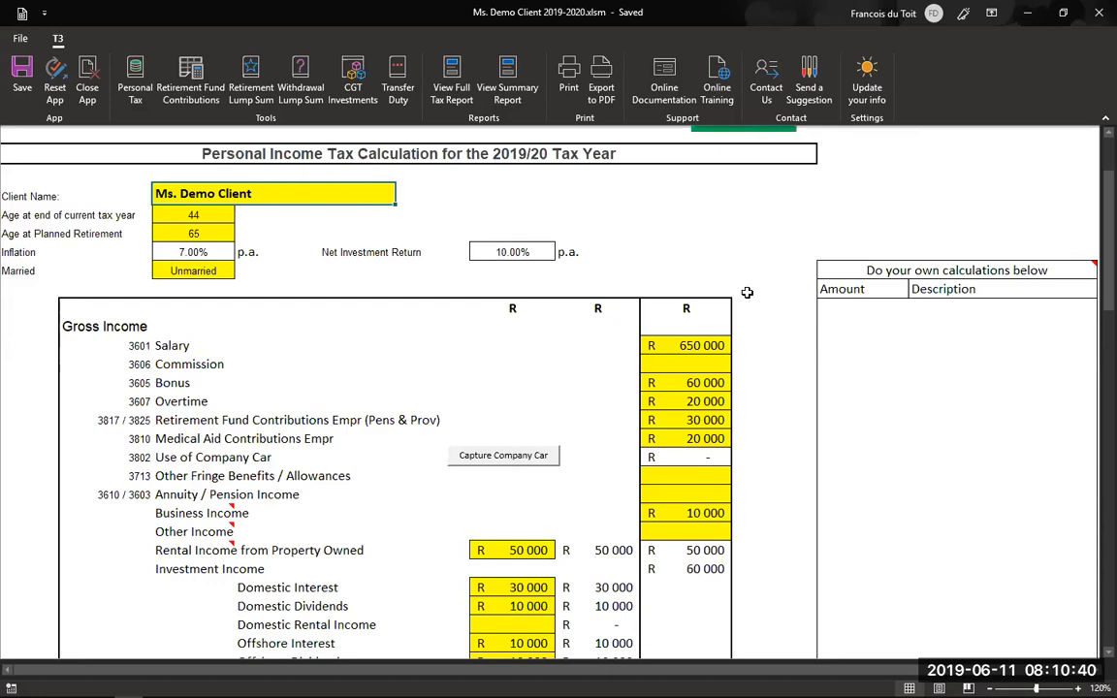
{"action": "scroll", "coordinate": [747, 292], "scroll_direction": "down", "scroll_amount": 1}
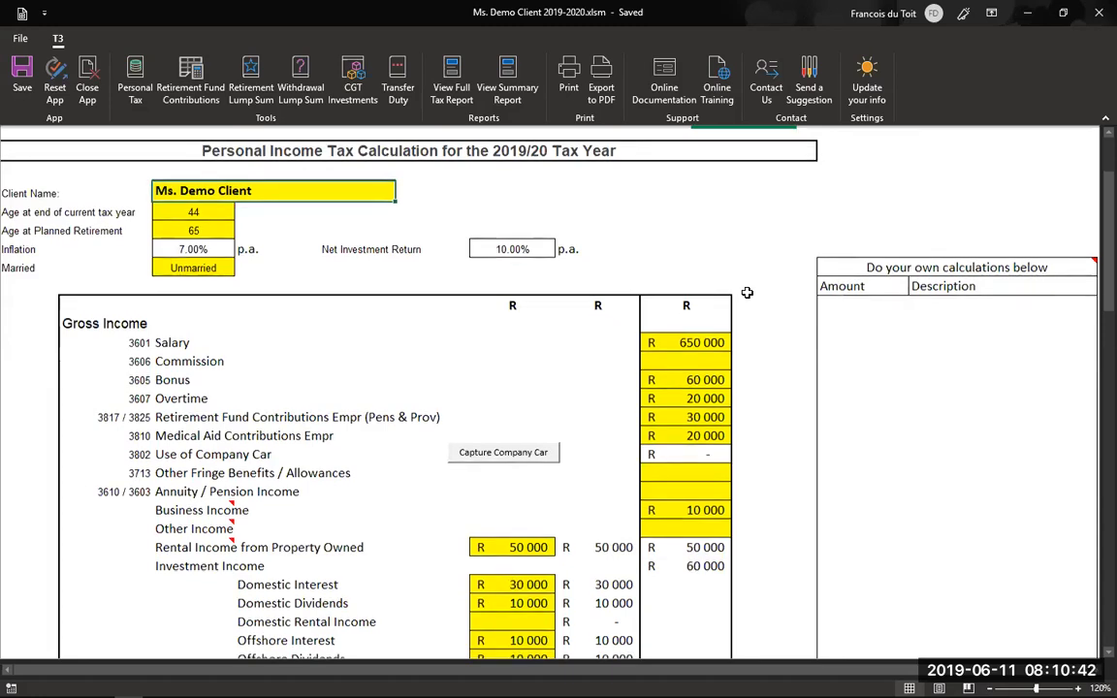
{"action": "scroll", "coordinate": [747, 291], "scroll_direction": "down", "scroll_amount": 2}
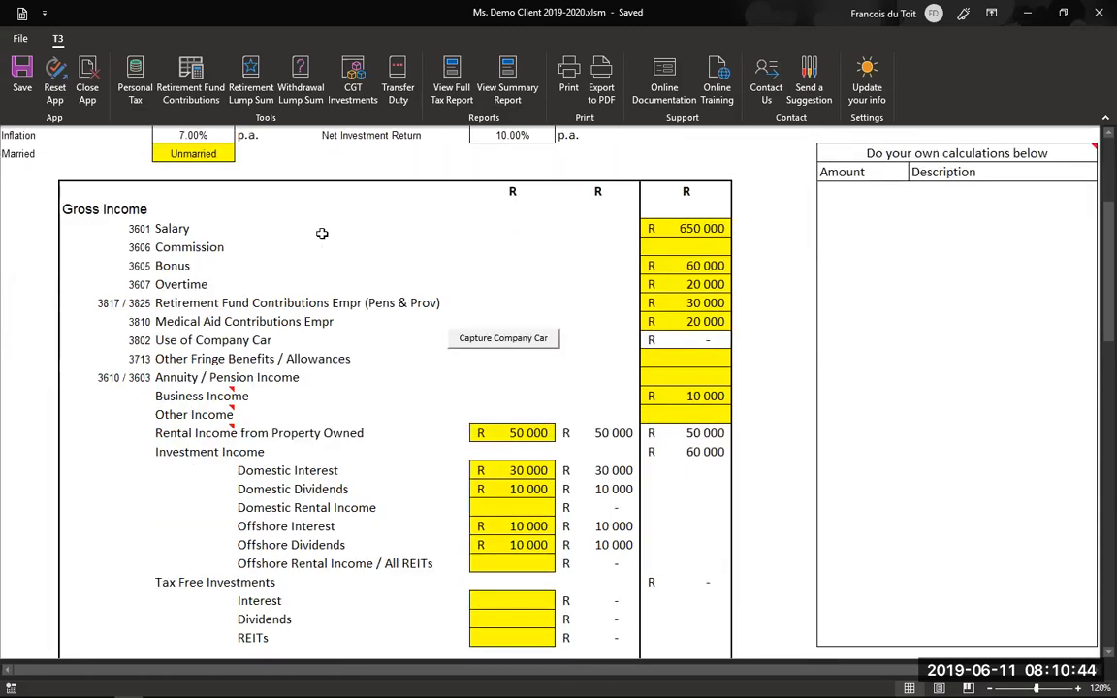
{"action": "scroll", "coordinate": [177, 212], "scroll_direction": "up", "scroll_amount": 2}
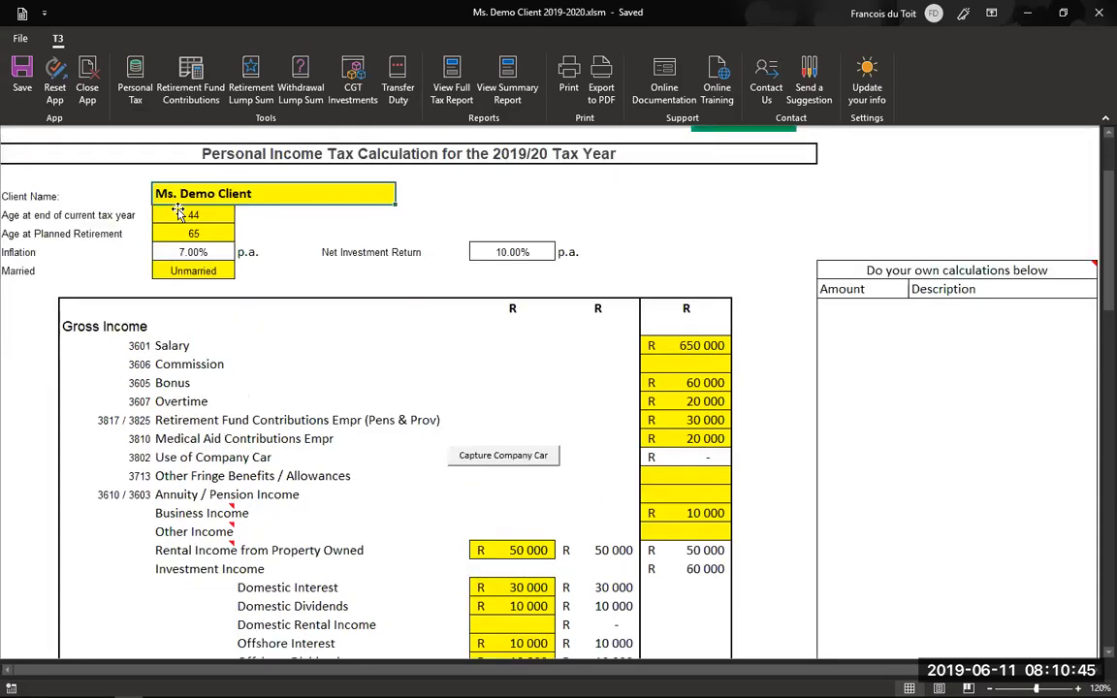
- Review the inflation rate, Net Investment Return (kept at 10.00%) and marital status options unchanged
{"action": "left_click", "coordinate": [231, 253]}
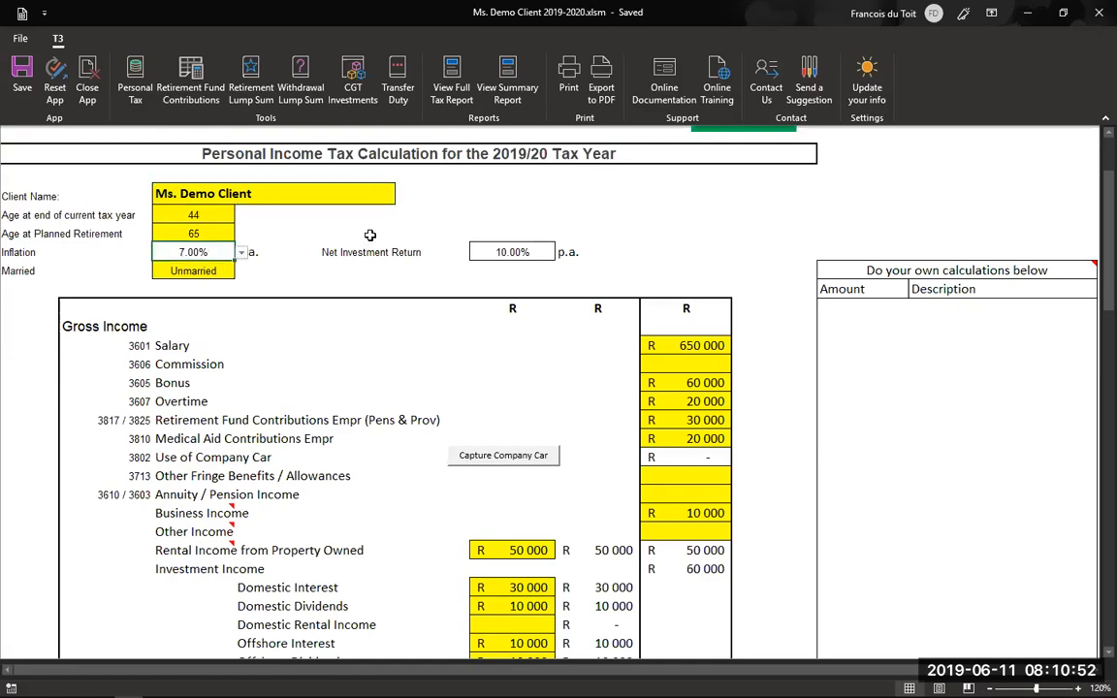
{"action": "left_click", "coordinate": [551, 253]}
{"action": "left_click", "coordinate": [560, 253]}
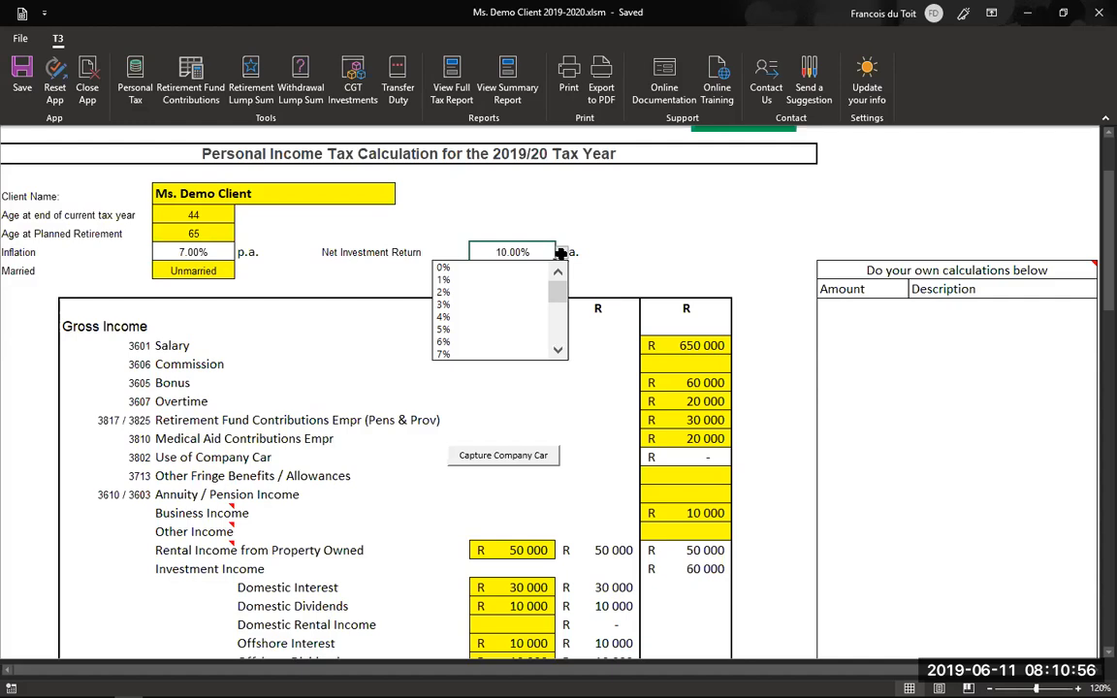
{"action": "left_click", "coordinate": [562, 252]}
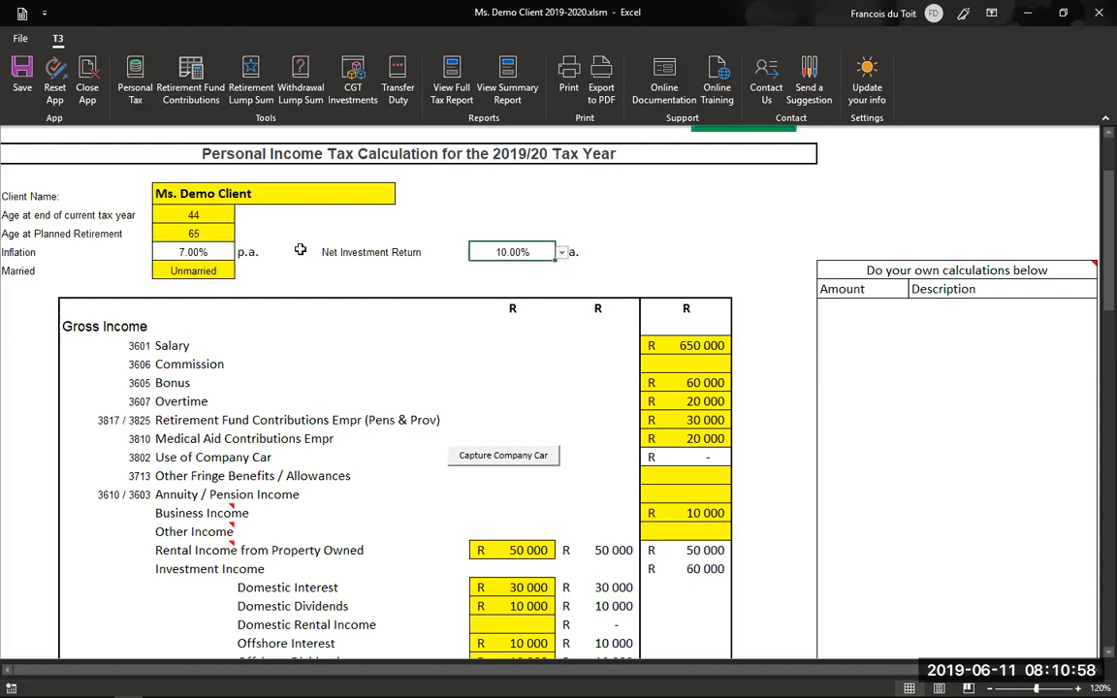
{"action": "left_click", "coordinate": [217, 271]}
{"action": "left_click", "coordinate": [240, 273]}
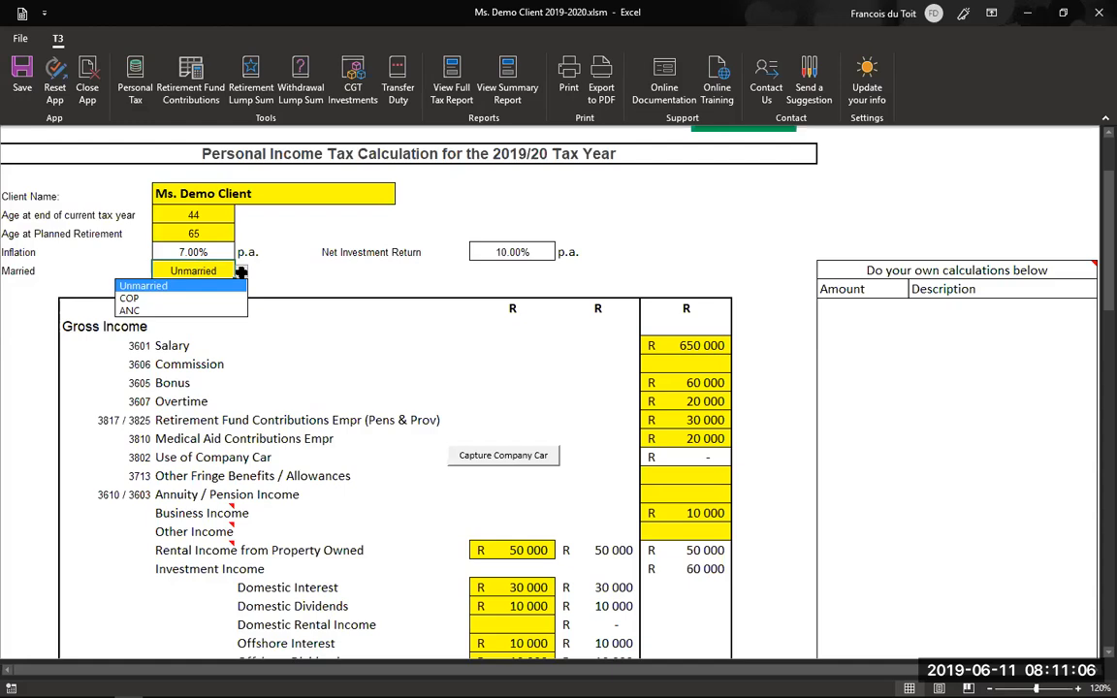
{"action": "key", "text": "Escape"}
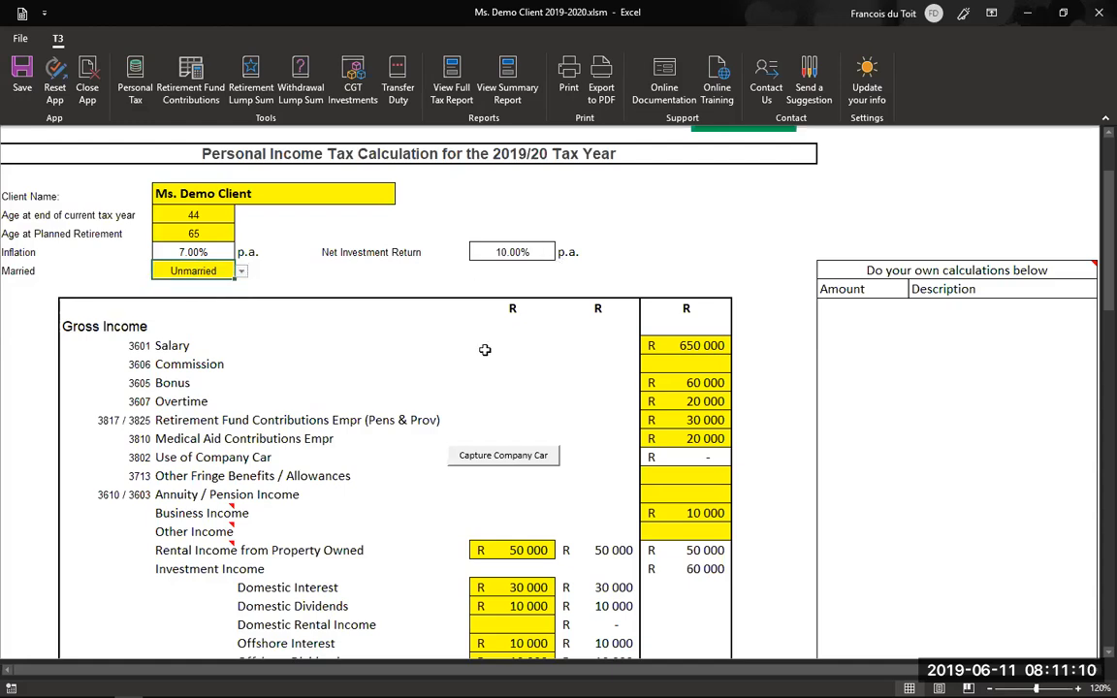
- View the Use of Company Car capture form, then go back to the income tax calculation
{"action": "scroll", "coordinate": [437, 315], "scroll_direction": "down", "scroll_amount": 1}
{"action": "scroll", "coordinate": [485, 285], "scroll_direction": "down", "scroll_amount": 1}
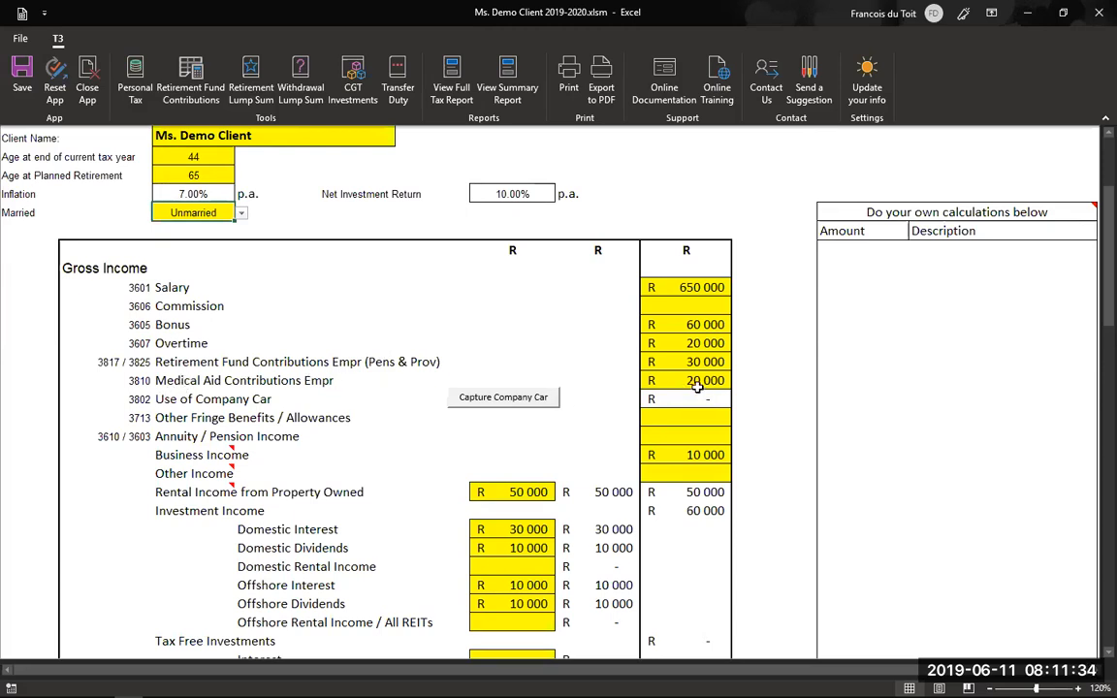
{"action": "left_click", "coordinate": [523, 401]}
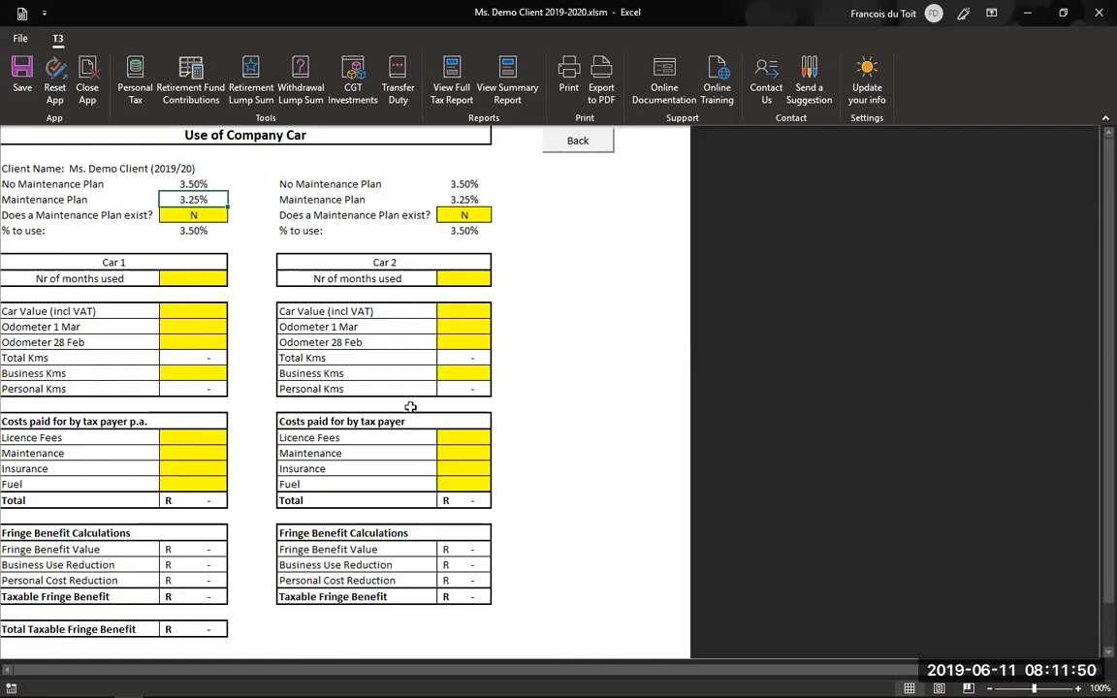
{"action": "left_click", "coordinate": [578, 143]}
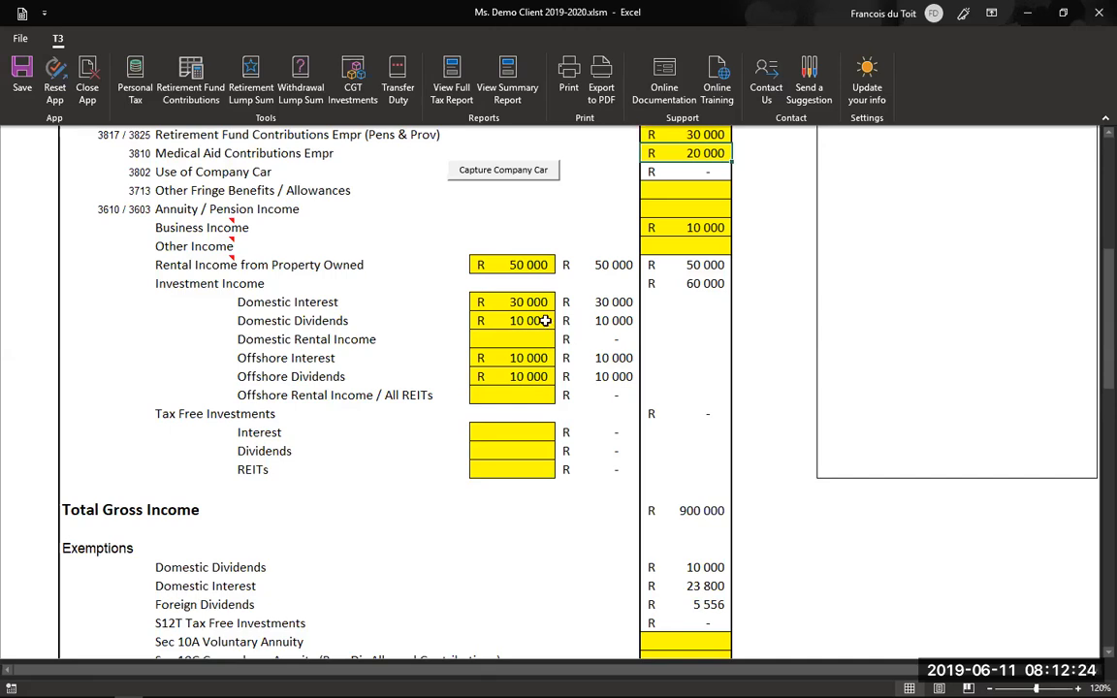
- Scroll back to the client details at the top and select the Married status cell
{"action": "scroll", "coordinate": [651, 235], "scroll_direction": "up", "scroll_amount": 3}
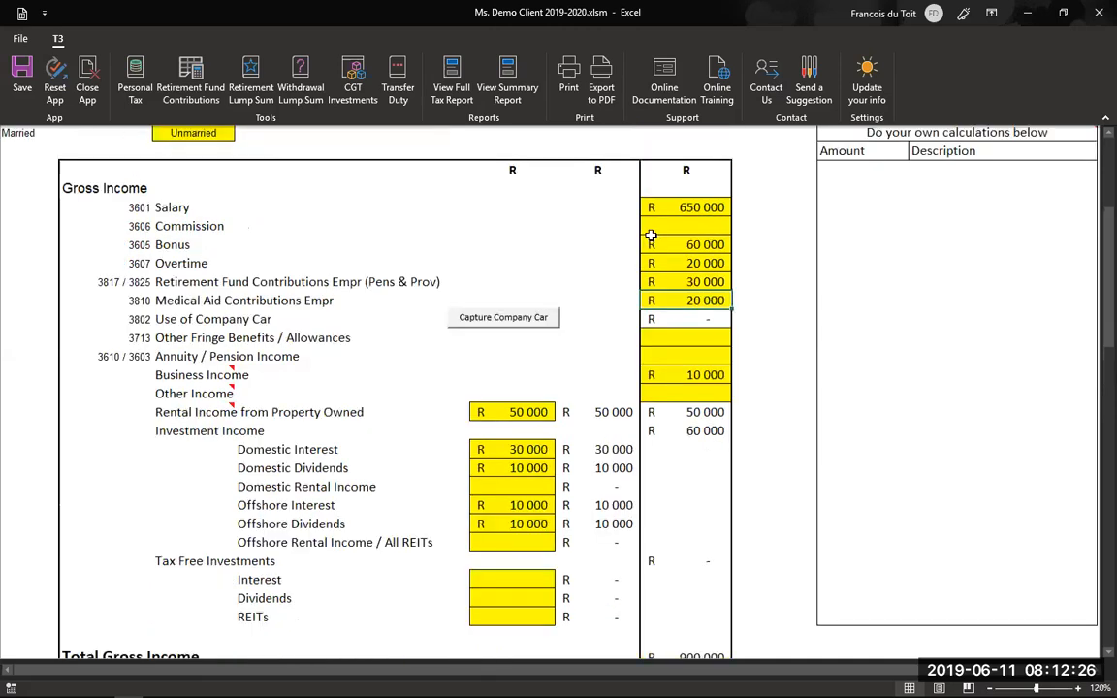
{"action": "scroll", "coordinate": [182, 186], "scroll_direction": "down", "scroll_amount": 3}
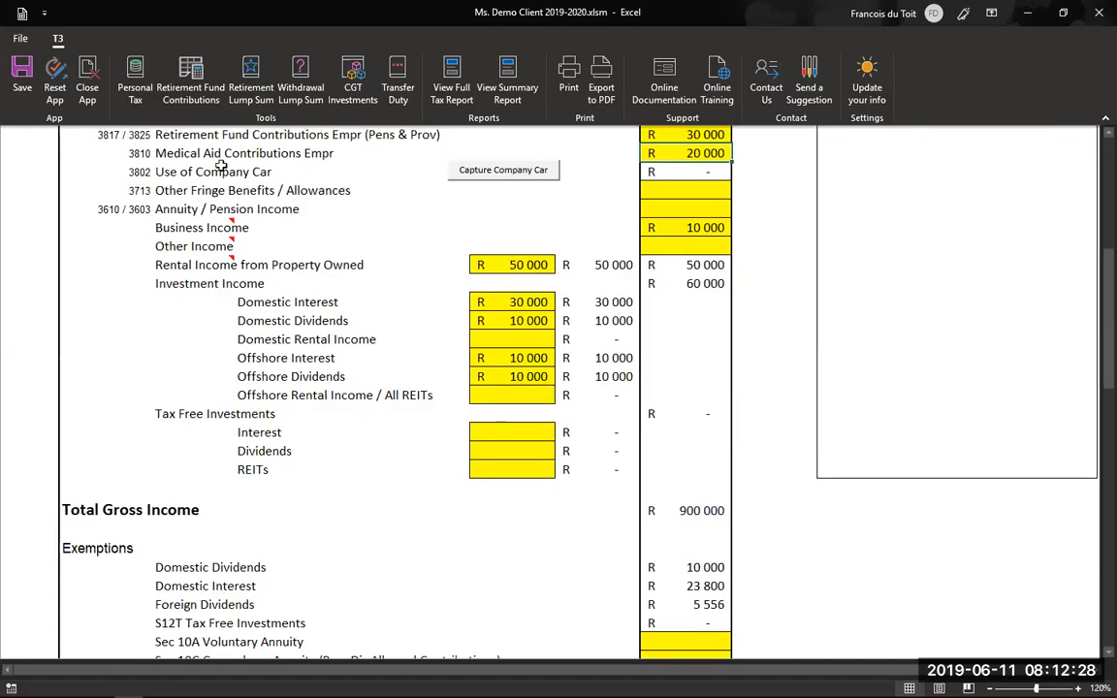
{"action": "scroll", "coordinate": [194, 173], "scroll_direction": "up", "scroll_amount": 1}
{"action": "scroll", "coordinate": [136, 165], "scroll_direction": "up", "scroll_amount": 2}
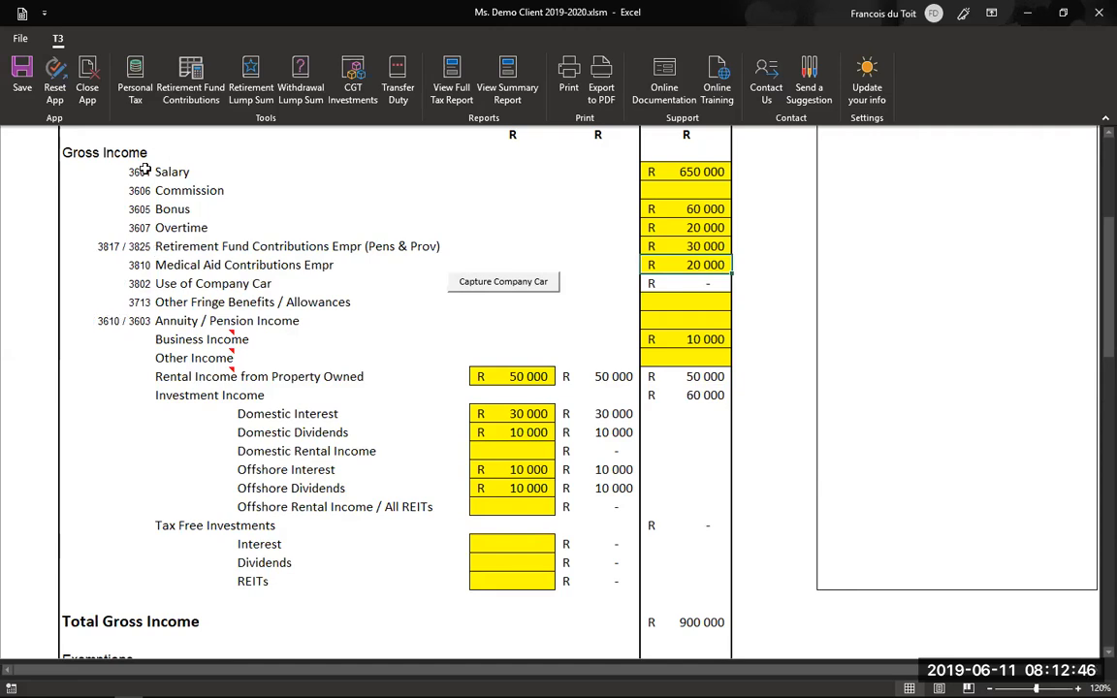
{"action": "scroll", "coordinate": [147, 243], "scroll_direction": "down", "scroll_amount": 1}
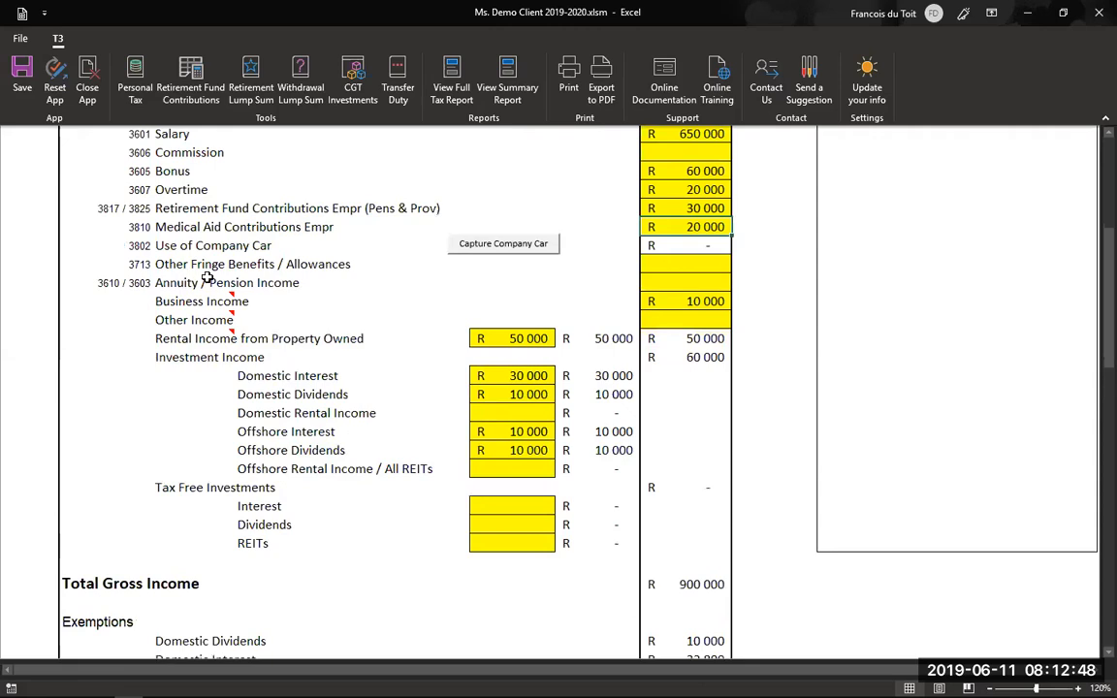
{"action": "scroll", "coordinate": [211, 270], "scroll_direction": "down", "scroll_amount": 1}
{"action": "scroll", "coordinate": [230, 272], "scroll_direction": "down", "scroll_amount": 1}
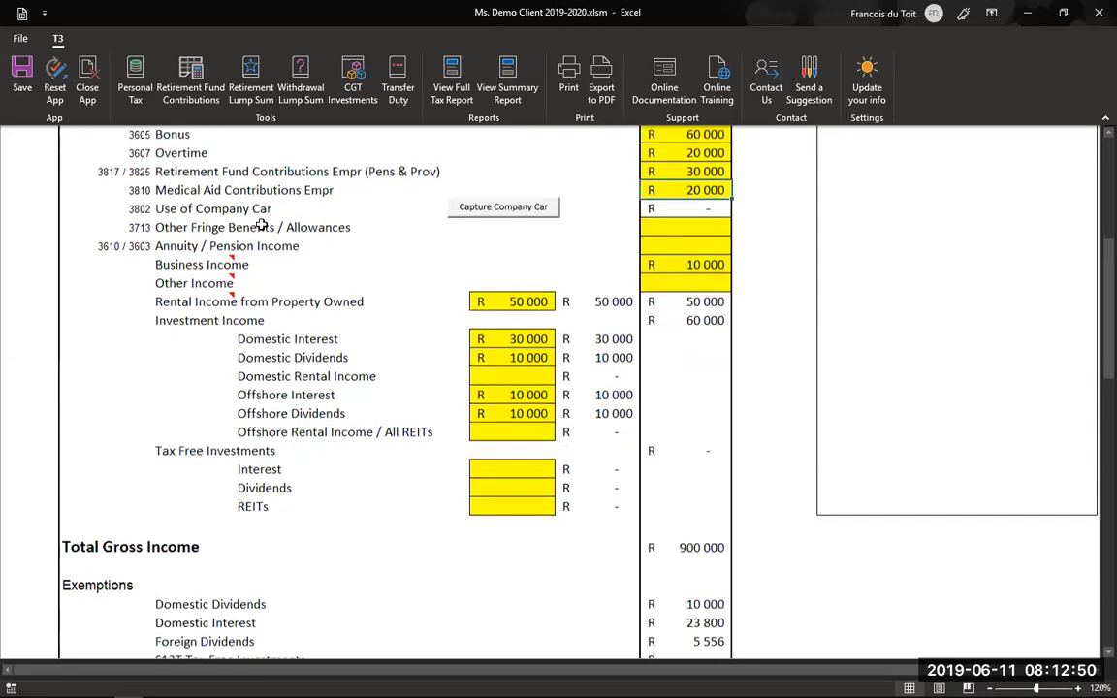
{"action": "scroll", "coordinate": [694, 223], "scroll_direction": "down", "scroll_amount": 2}
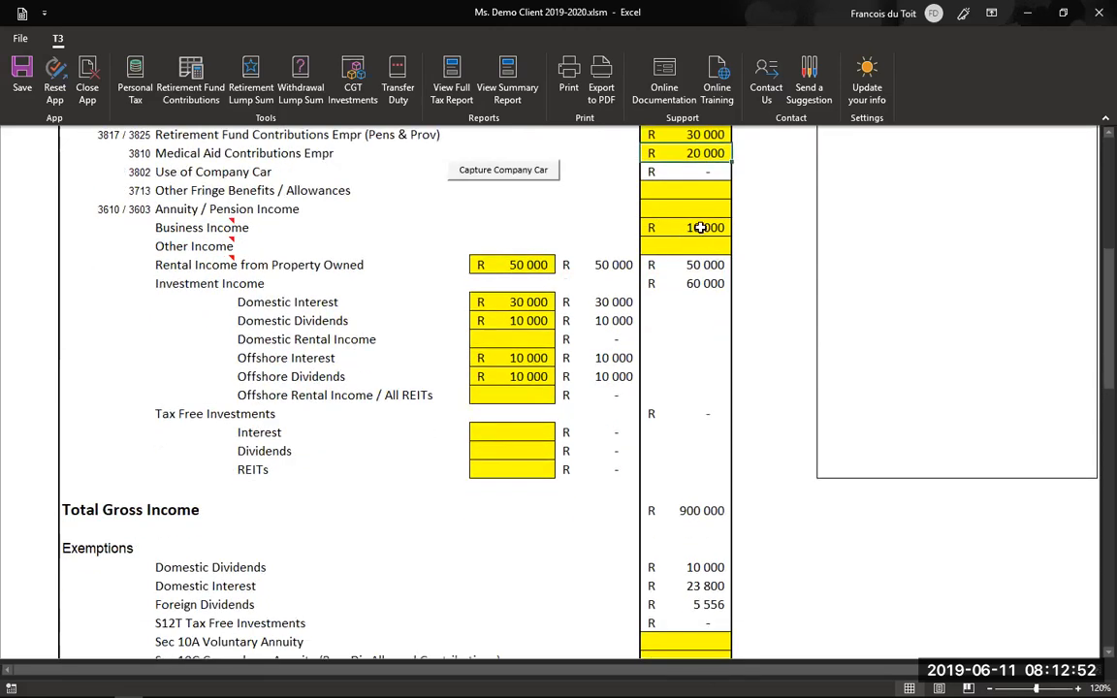
{"action": "scroll", "coordinate": [529, 274], "scroll_direction": "down", "scroll_amount": 1}
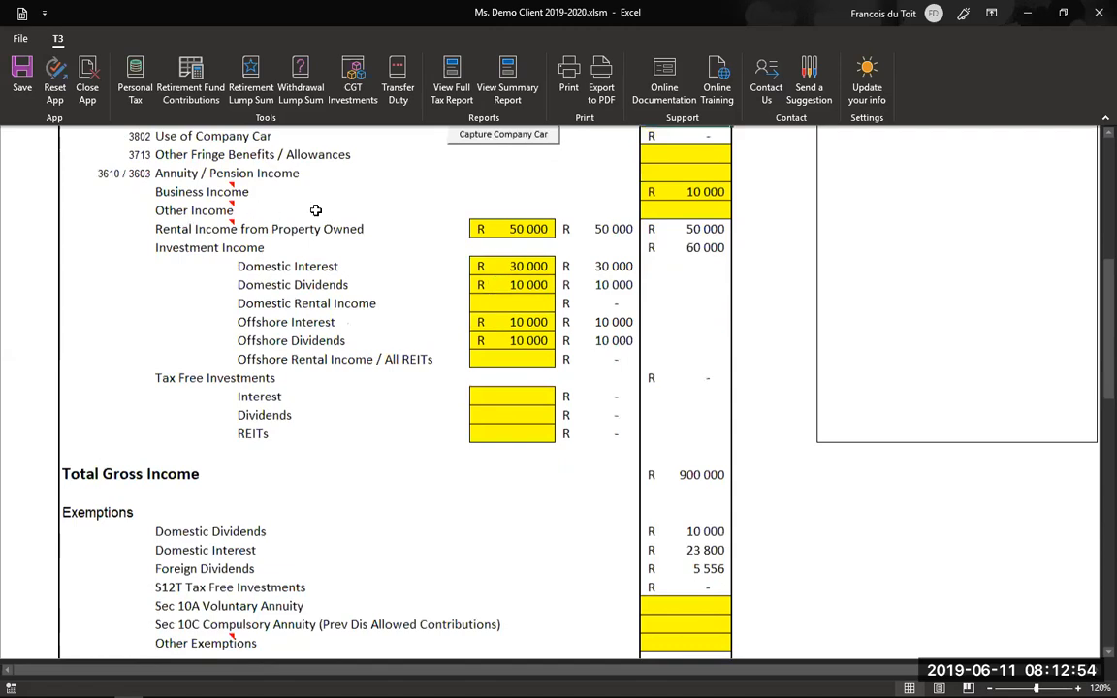
{"action": "scroll", "coordinate": [315, 211], "scroll_direction": "down", "scroll_amount": 1}
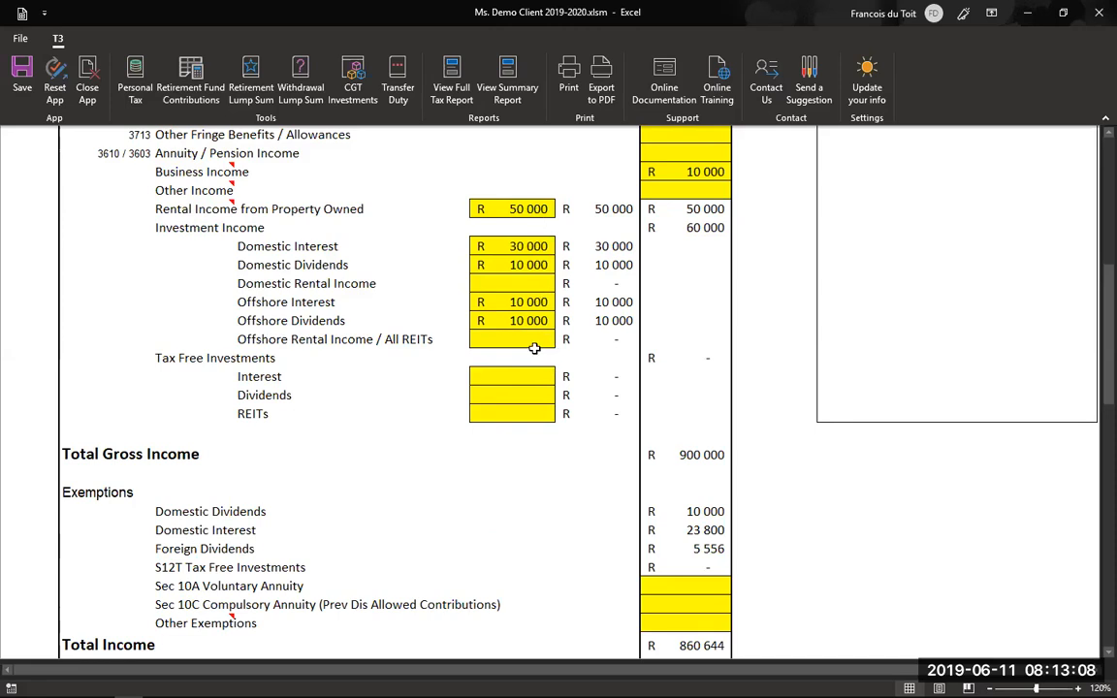
{"action": "scroll", "coordinate": [627, 301], "scroll_direction": "up", "scroll_amount": 5}
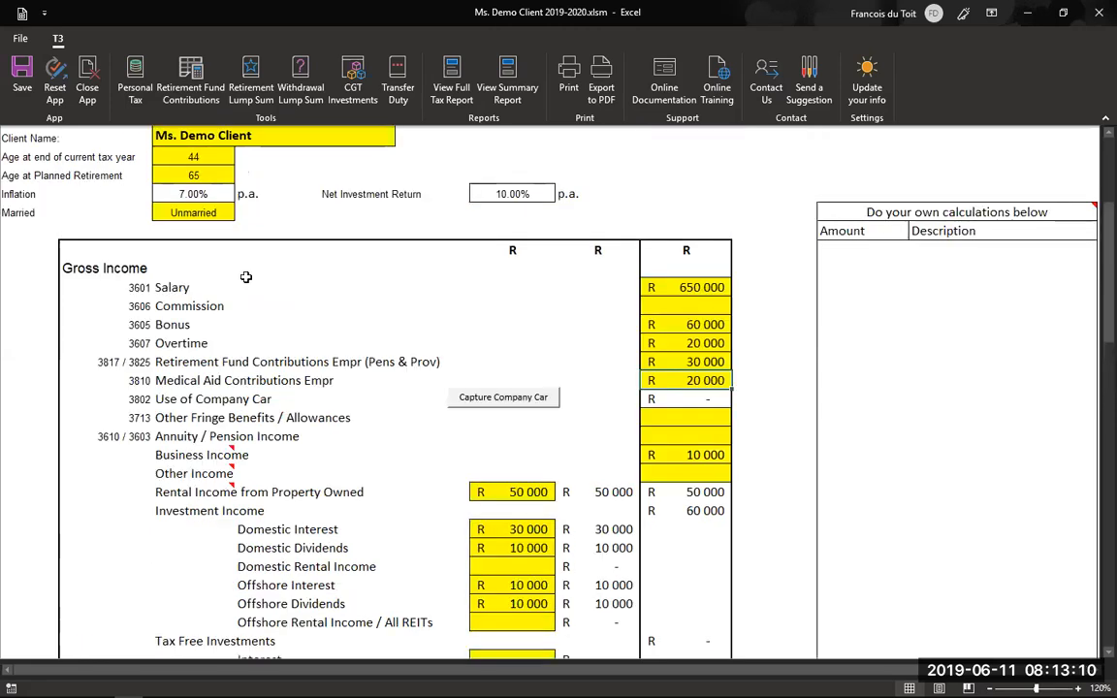
{"action": "scroll", "coordinate": [225, 279], "scroll_direction": "up", "scroll_amount": 1}
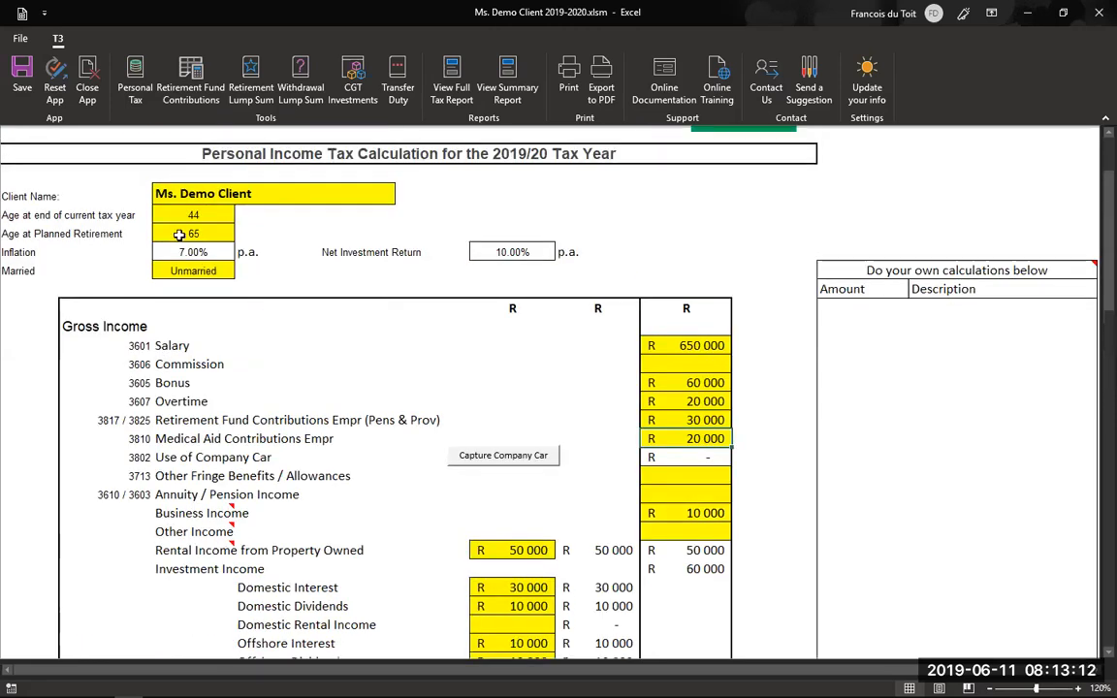
{"action": "scroll", "coordinate": [199, 200], "scroll_direction": "down", "scroll_amount": 1}
{"action": "left_click", "coordinate": [209, 211]}
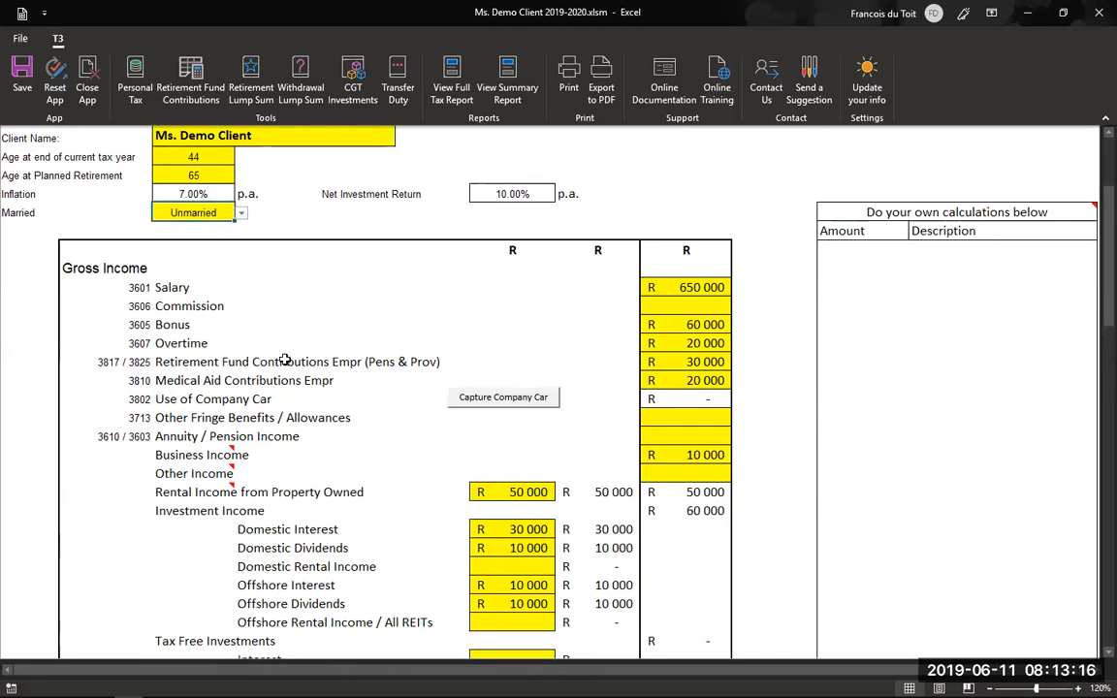
- Switch the client's marital status to COP, then change it back to Unmarried
{"action": "left_click", "coordinate": [242, 211]}
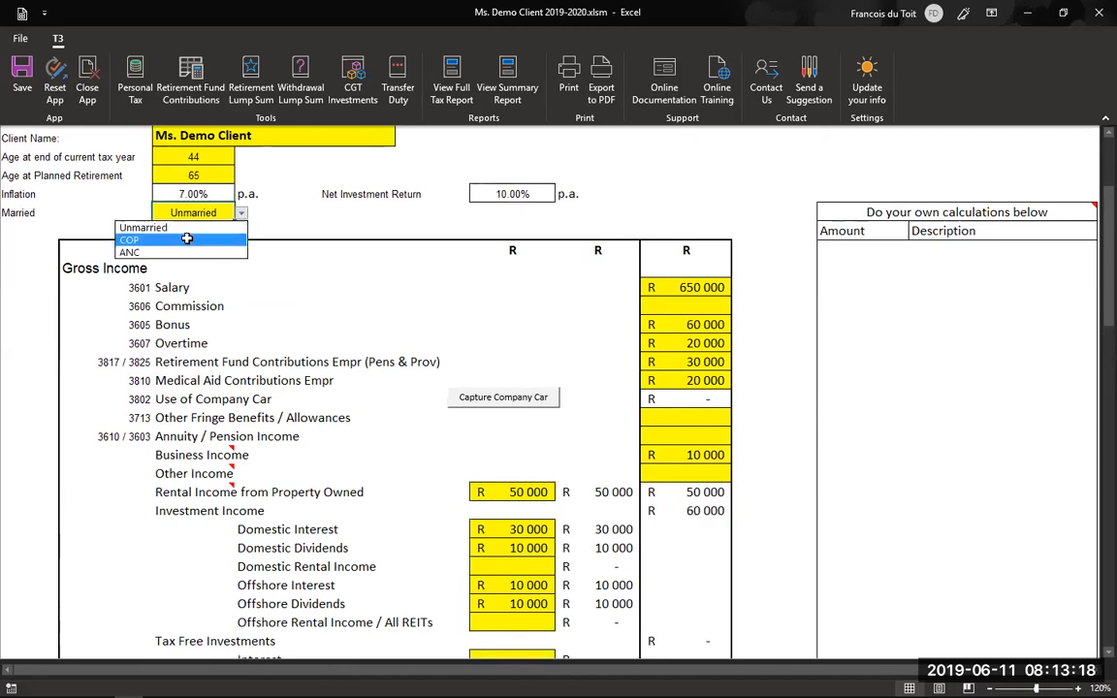
{"action": "left_click", "coordinate": [187, 238]}
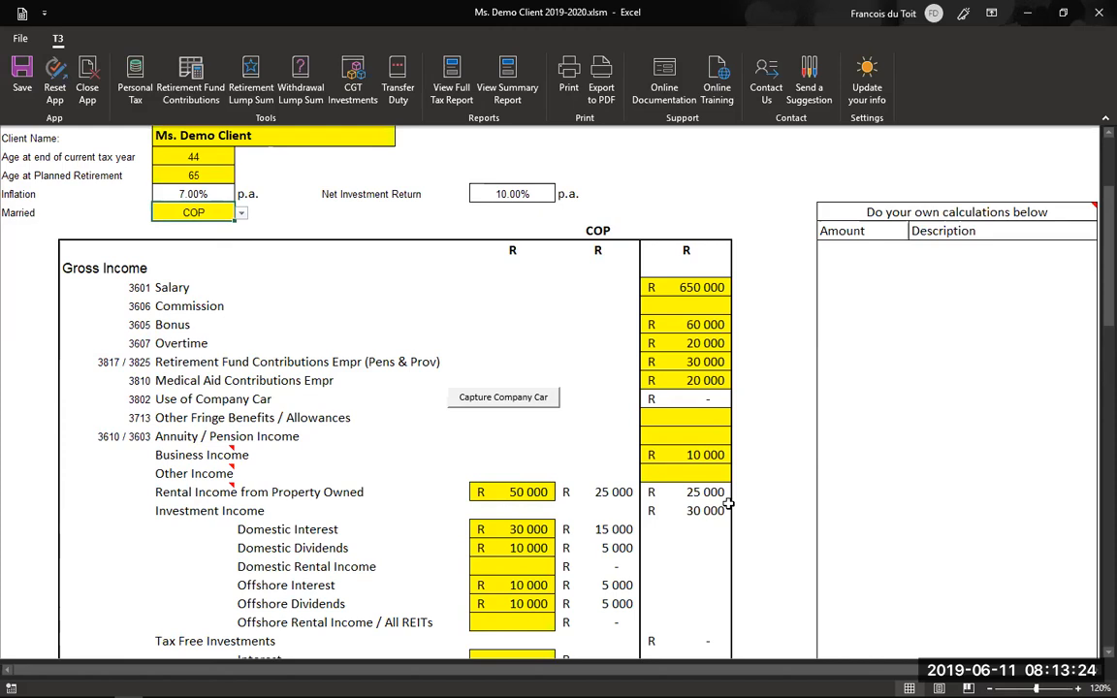
{"action": "left_click", "coordinate": [241, 213]}
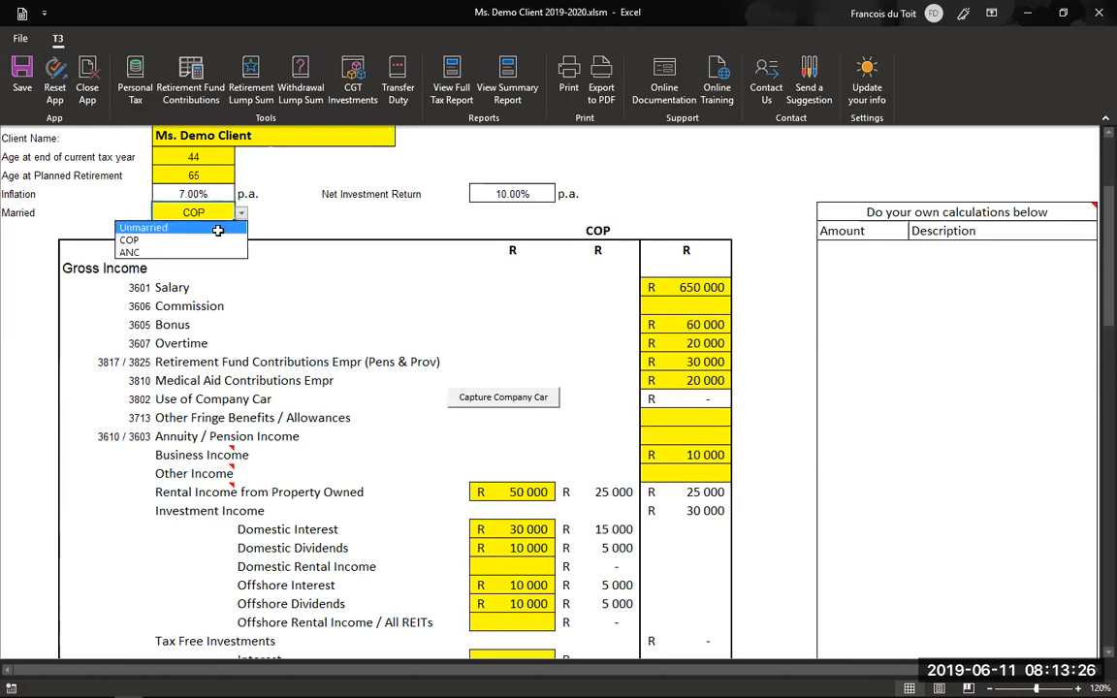
{"action": "left_click", "coordinate": [218, 227]}
{"action": "scroll", "coordinate": [661, 423], "scroll_direction": "down", "scroll_amount": 2}
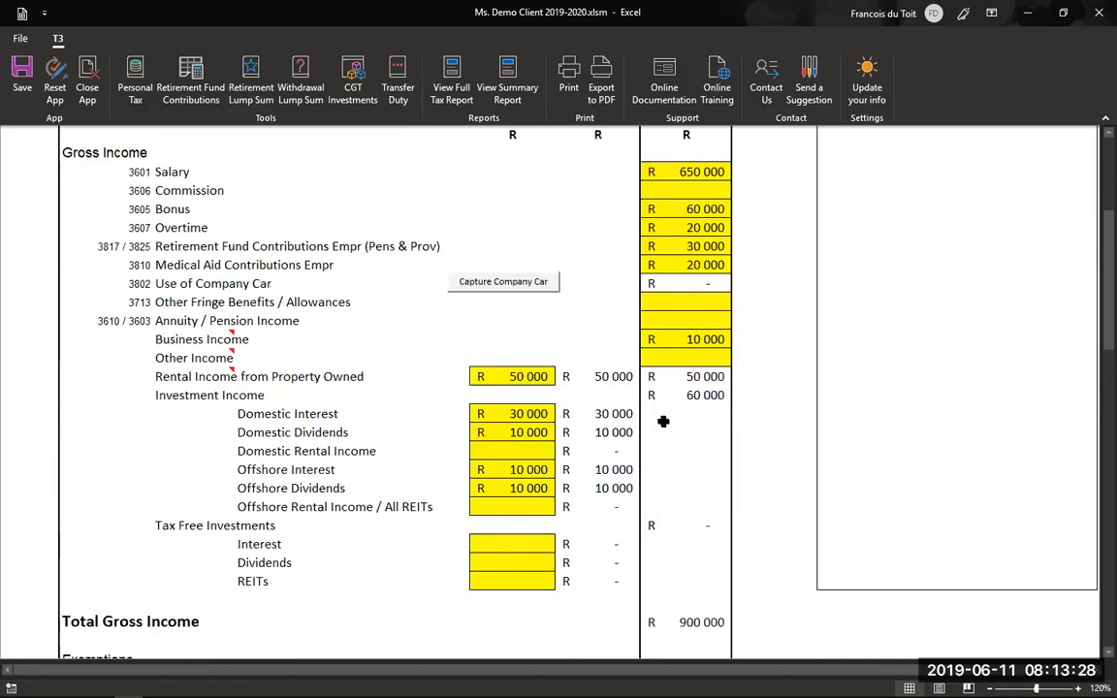
{"action": "scroll", "coordinate": [663, 421], "scroll_direction": "down", "scroll_amount": 2}
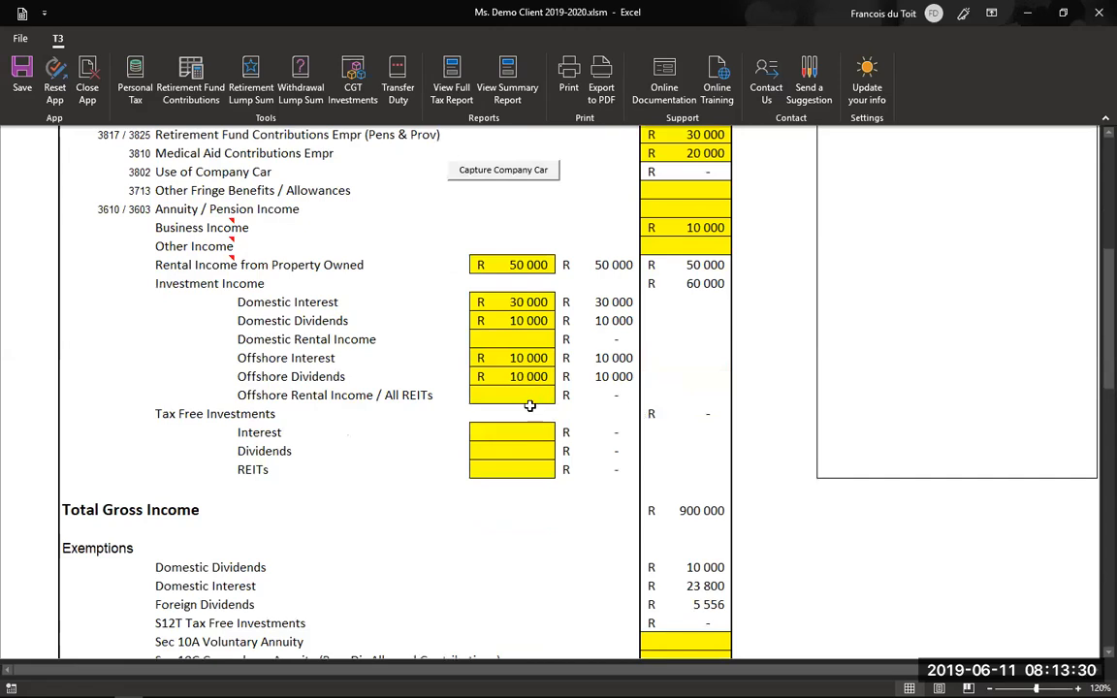
{"action": "scroll", "coordinate": [550, 407], "scroll_direction": "down", "scroll_amount": 1}
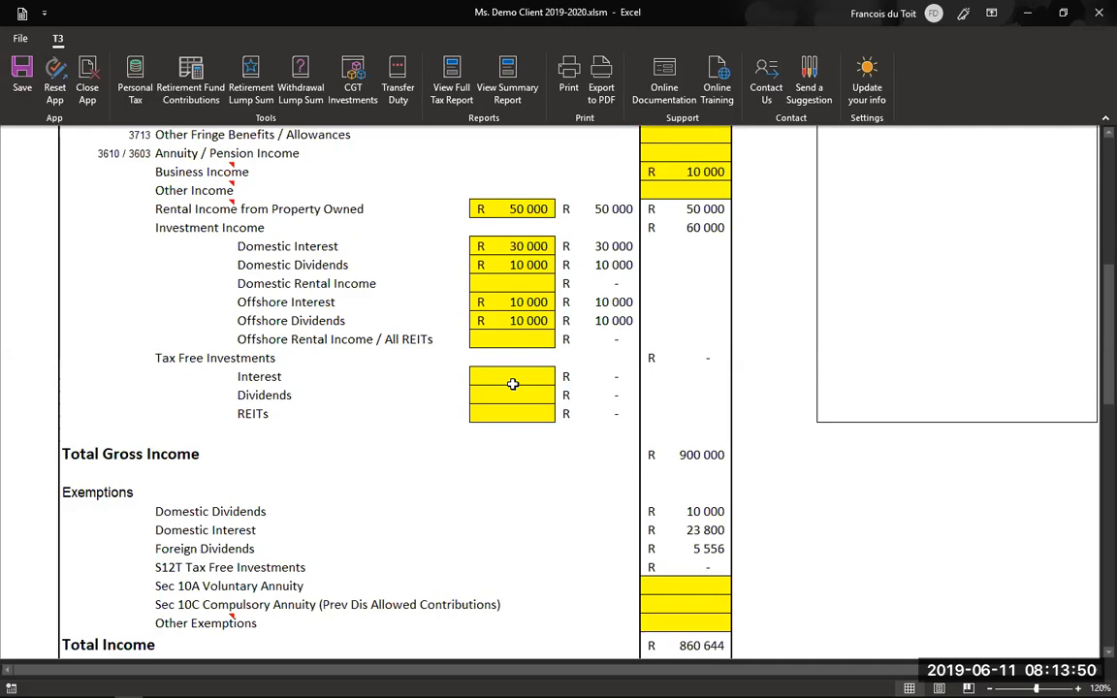
{"action": "scroll", "coordinate": [513, 385], "scroll_direction": "down", "scroll_amount": 1}
{"action": "scroll", "coordinate": [513, 384], "scroll_direction": "down", "scroll_amount": 1}
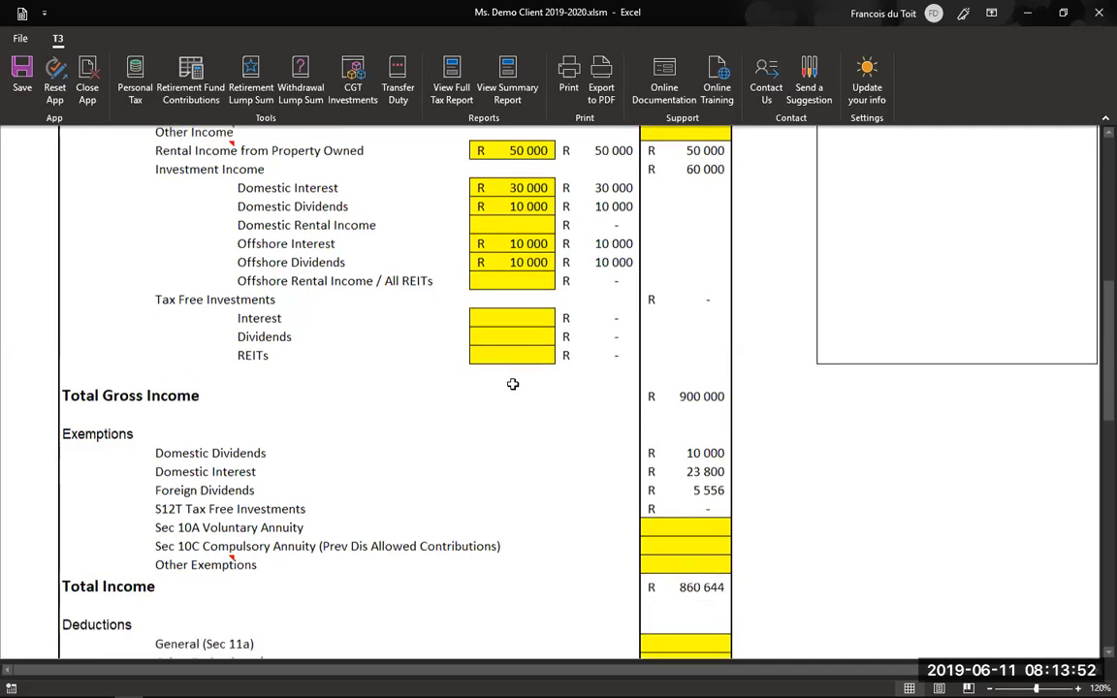
{"action": "scroll", "coordinate": [519, 393], "scroll_direction": "down", "scroll_amount": 1}
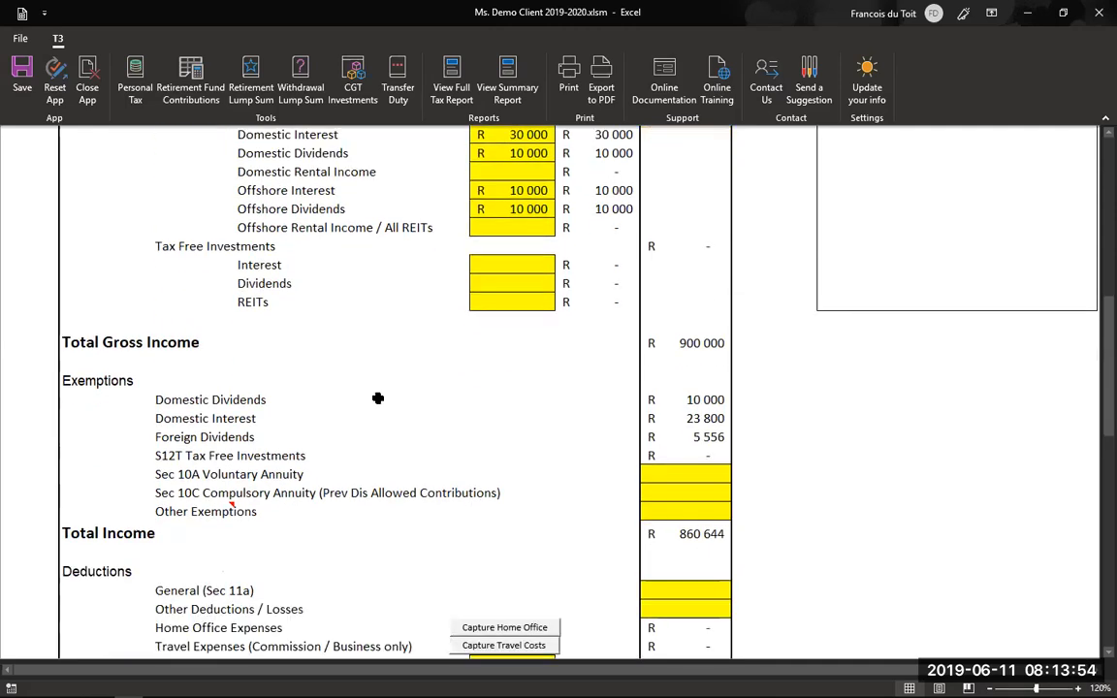
{"action": "scroll", "coordinate": [242, 310], "scroll_direction": "down", "scroll_amount": 3}
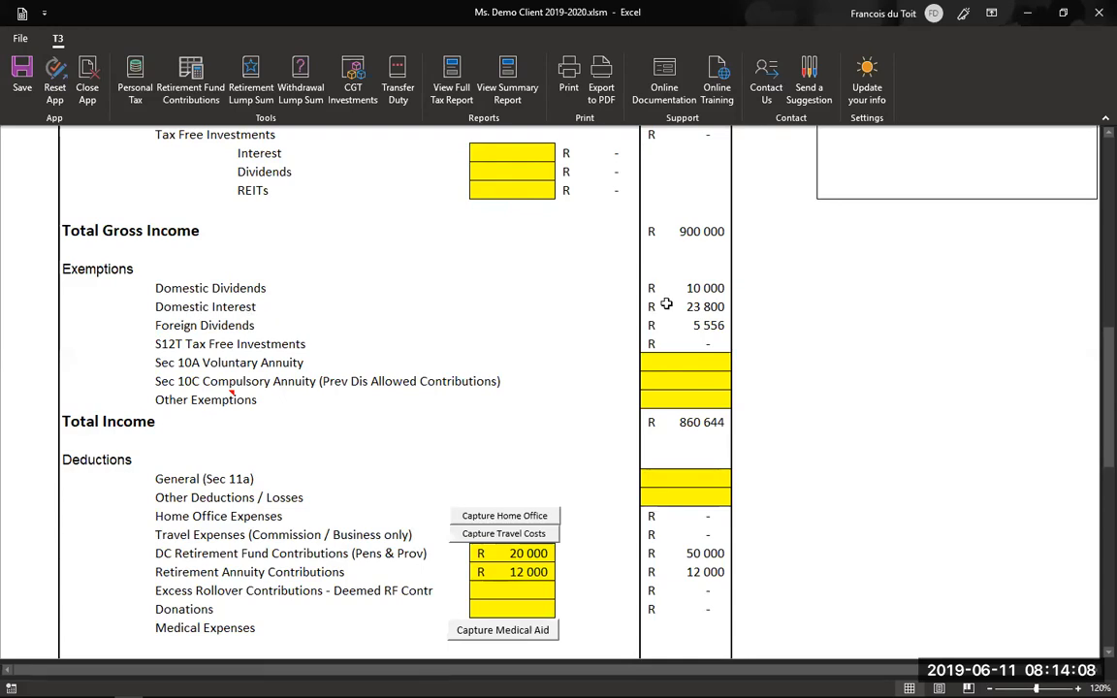
{"action": "scroll", "coordinate": [612, 304], "scroll_direction": "up", "scroll_amount": 1}
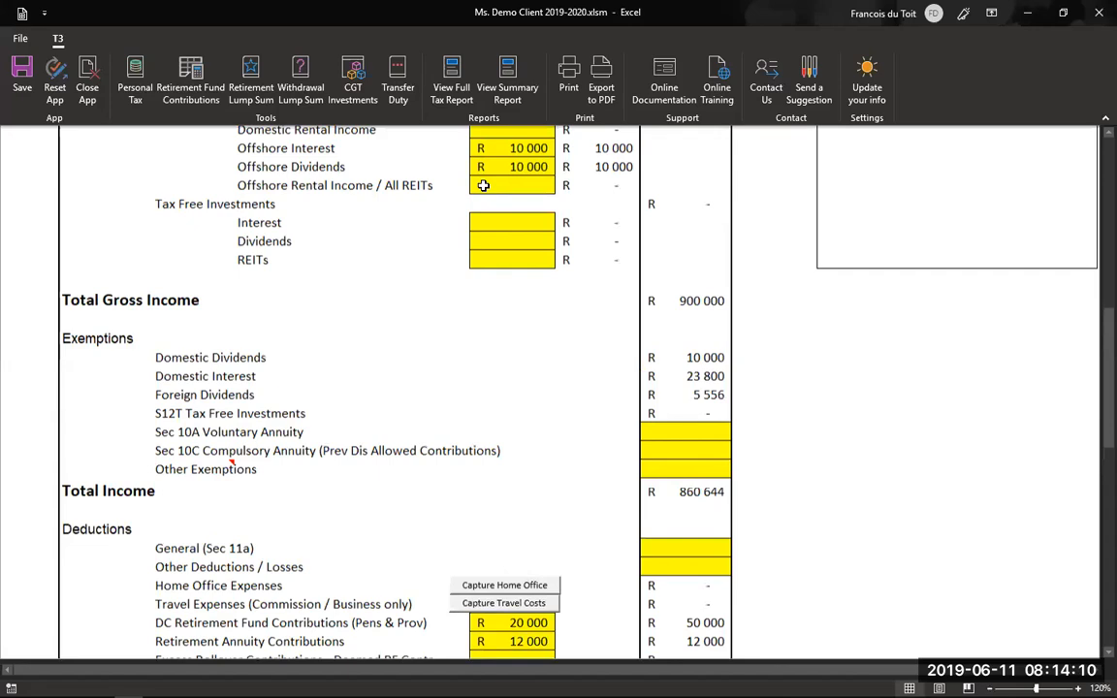
{"action": "scroll", "coordinate": [646, 344], "scroll_direction": "up", "scroll_amount": 2}
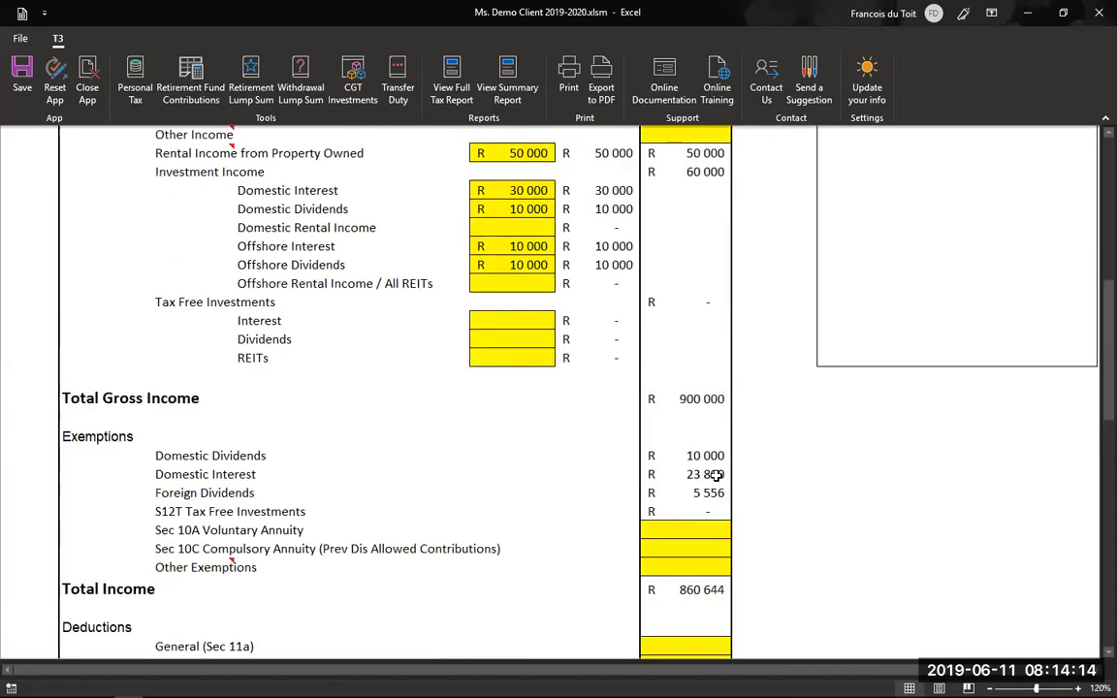
{"action": "scroll", "coordinate": [713, 474], "scroll_direction": "up", "scroll_amount": 2}
{"action": "scroll", "coordinate": [232, 302], "scroll_direction": "up", "scroll_amount": 6}
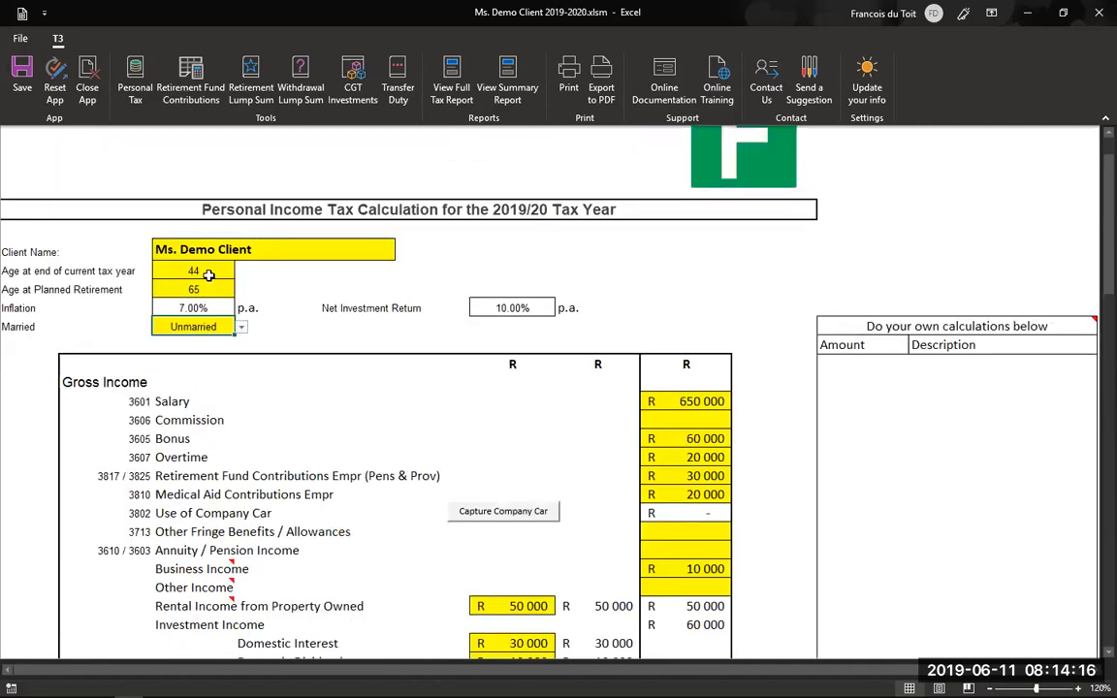
- Choose COP as marital status and scroll down to the recalculated R 845 000 gross income
{"action": "left_click", "coordinate": [241, 327]}
{"action": "left_click", "coordinate": [221, 355]}
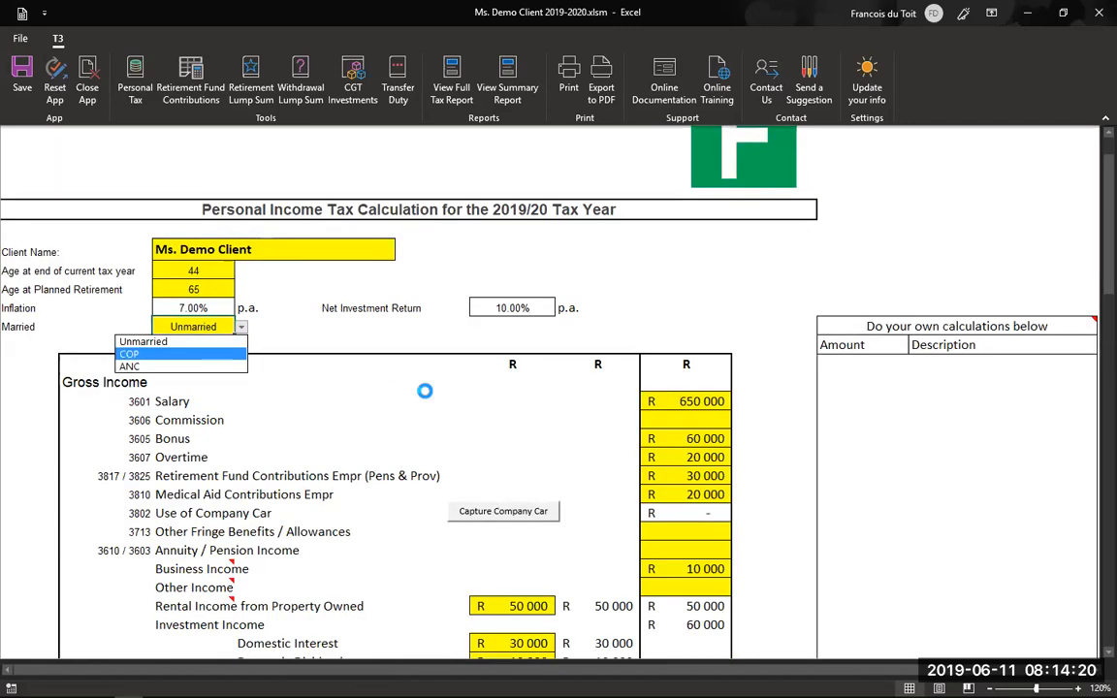
{"action": "scroll", "coordinate": [439, 399], "scroll_direction": "down", "scroll_amount": 3}
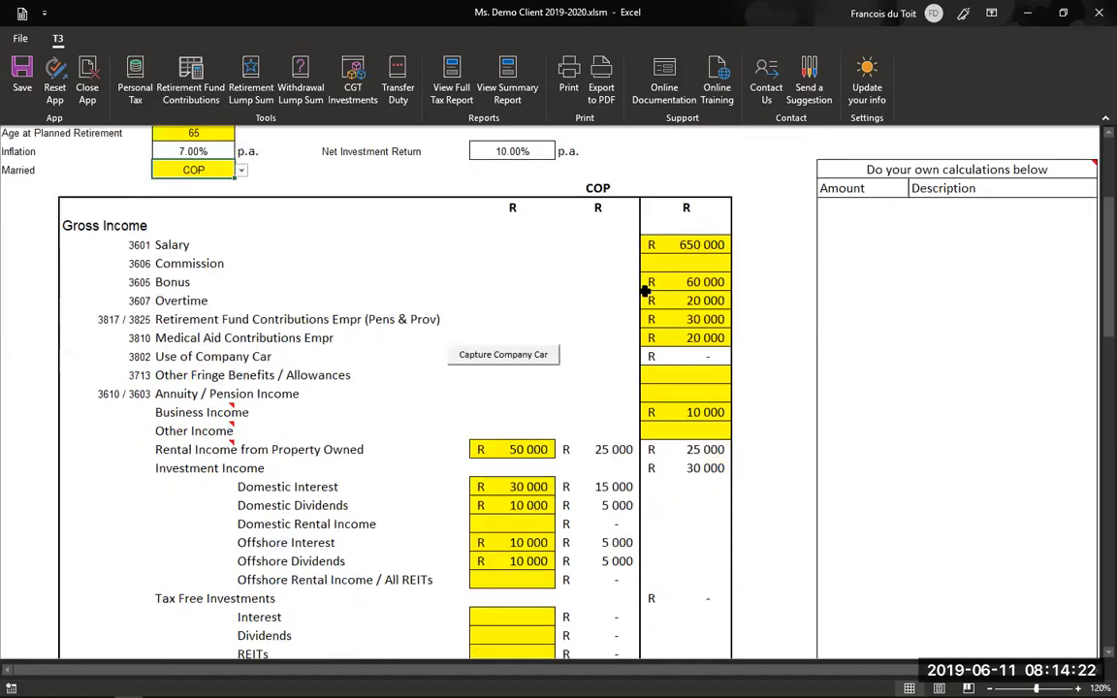
{"action": "scroll", "coordinate": [469, 257], "scroll_direction": "down", "scroll_amount": 4}
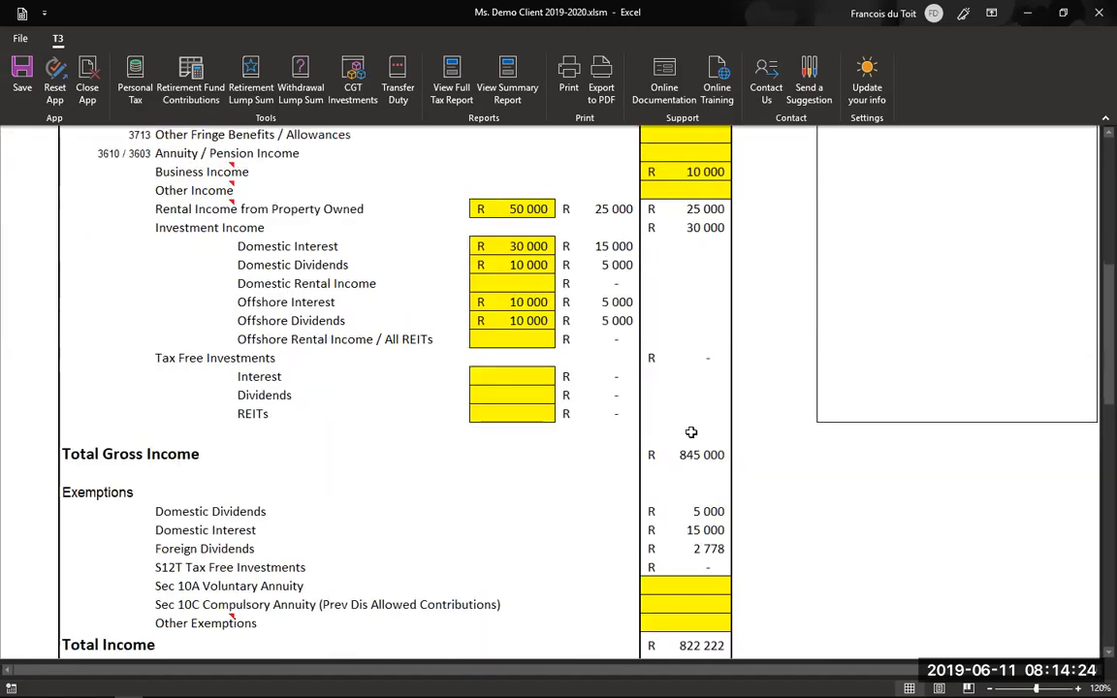
{"action": "scroll", "coordinate": [575, 327], "scroll_direction": "down", "scroll_amount": 3}
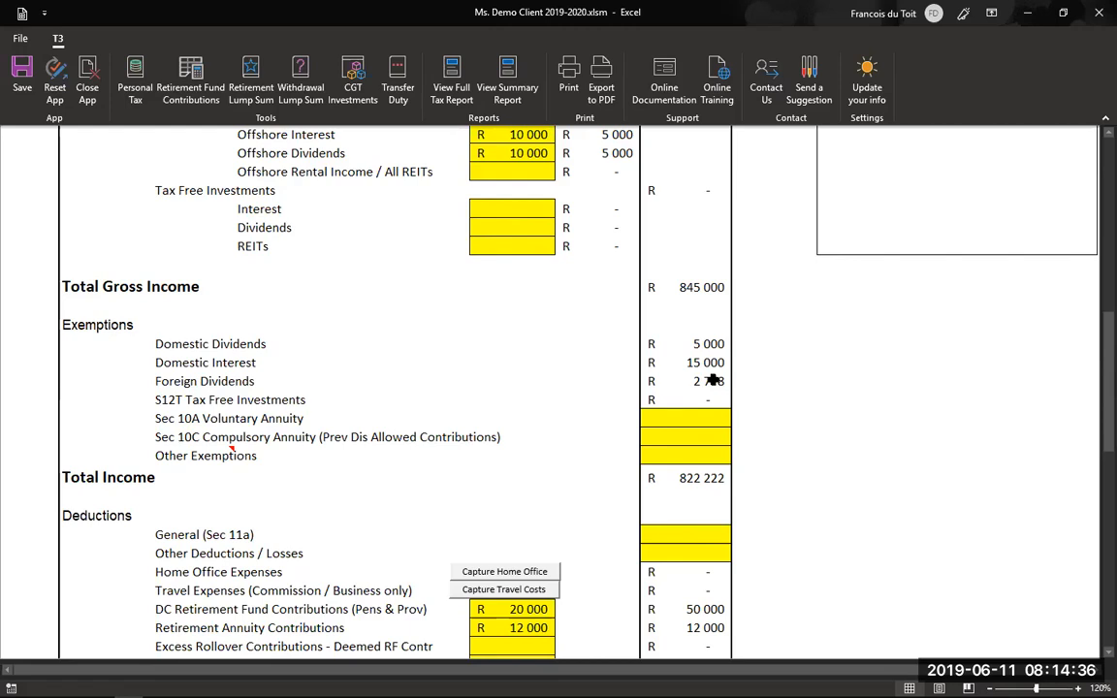
{"action": "scroll", "coordinate": [602, 312], "scroll_direction": "down", "scroll_amount": 2}
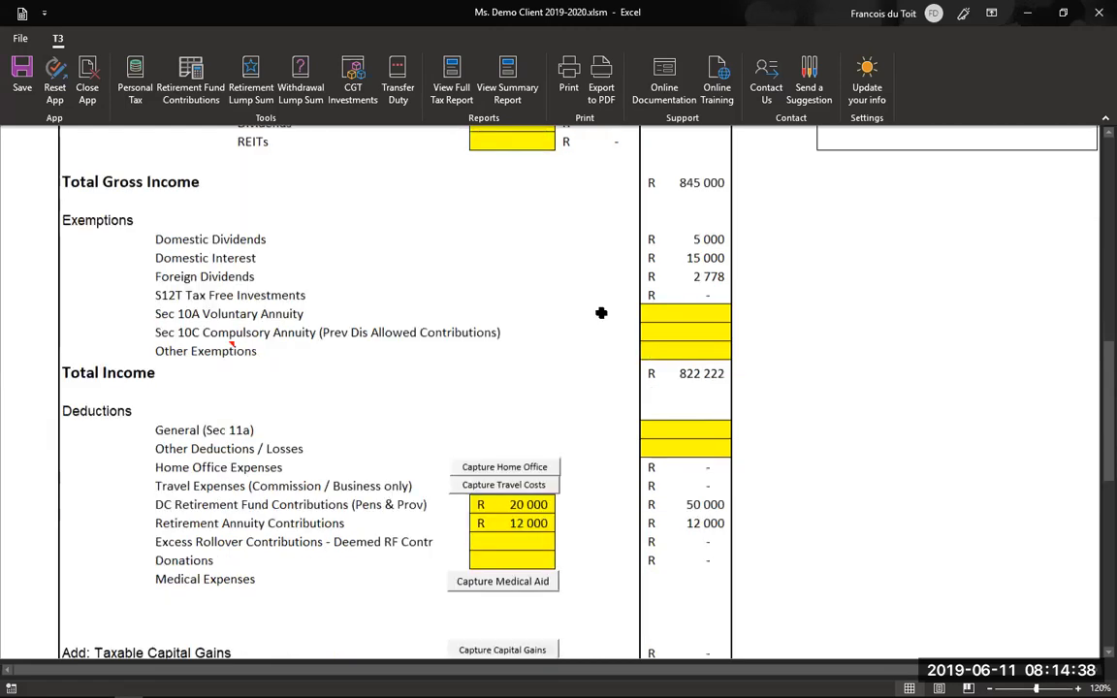
{"action": "scroll", "coordinate": [686, 320], "scroll_direction": "down", "scroll_amount": 1}
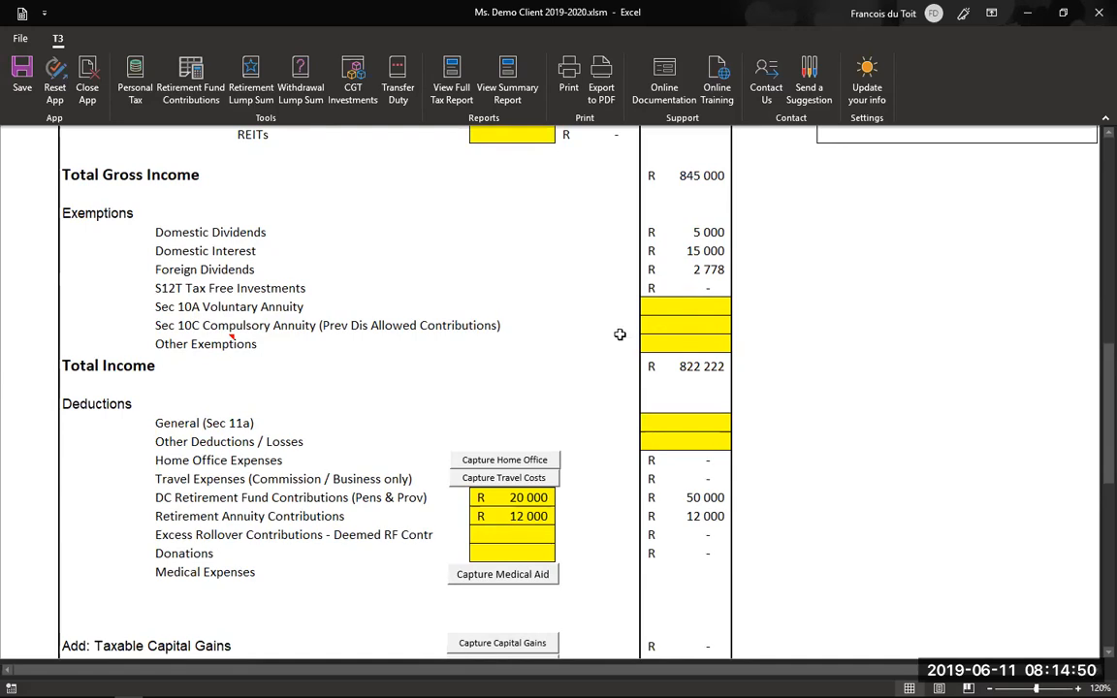
{"action": "scroll", "coordinate": [620, 335], "scroll_direction": "down", "scroll_amount": 1}
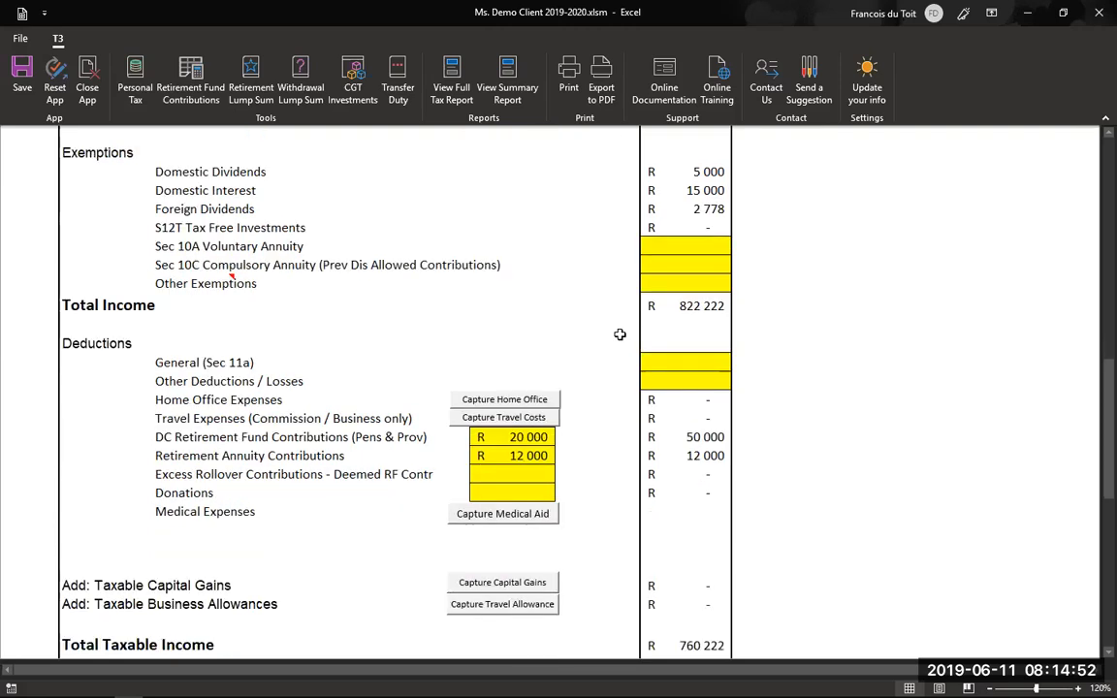
{"action": "scroll", "coordinate": [620, 334], "scroll_direction": "down", "scroll_amount": 2}
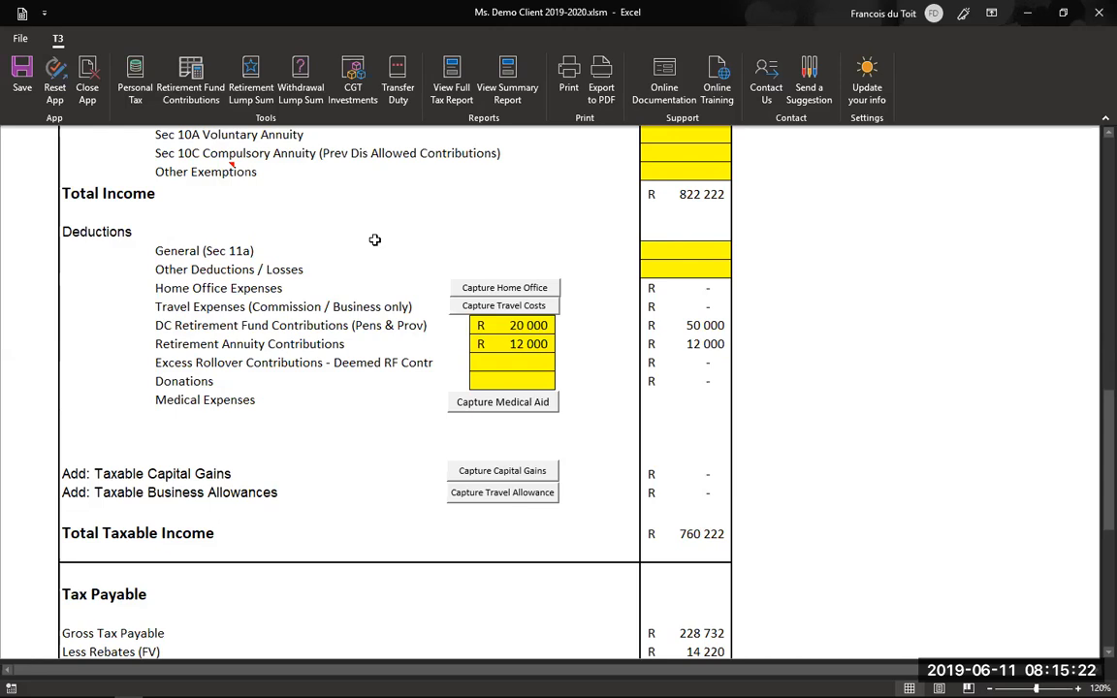
{"action": "scroll", "coordinate": [293, 224], "scroll_direction": "down", "scroll_amount": 1}
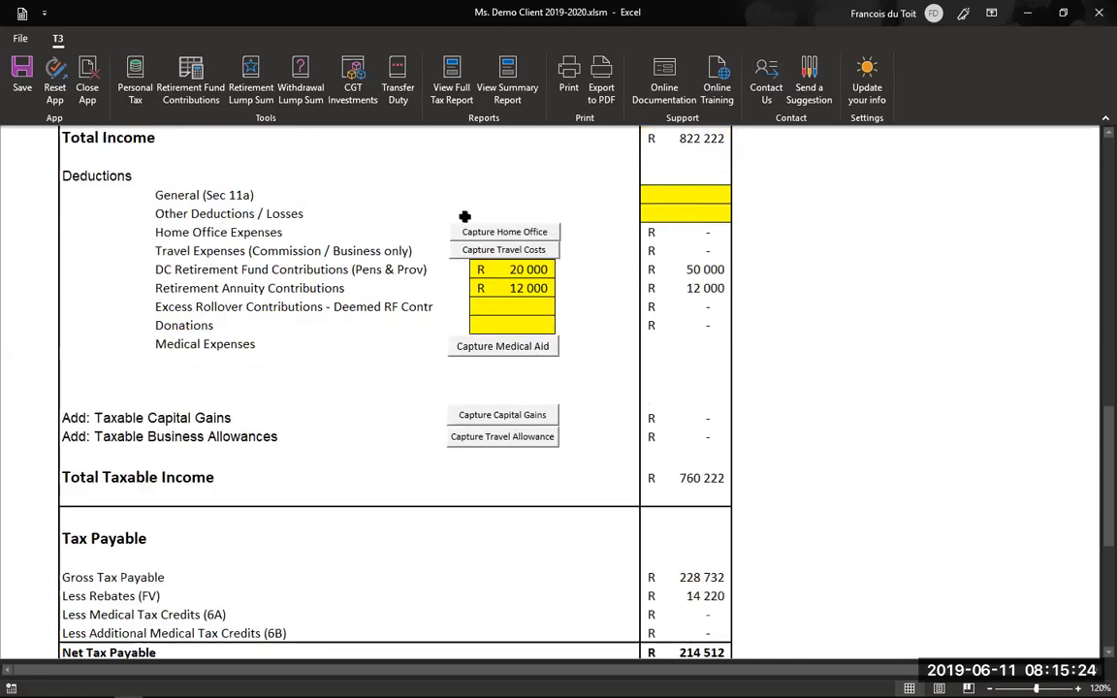
{"action": "left_click", "coordinate": [533, 231]}
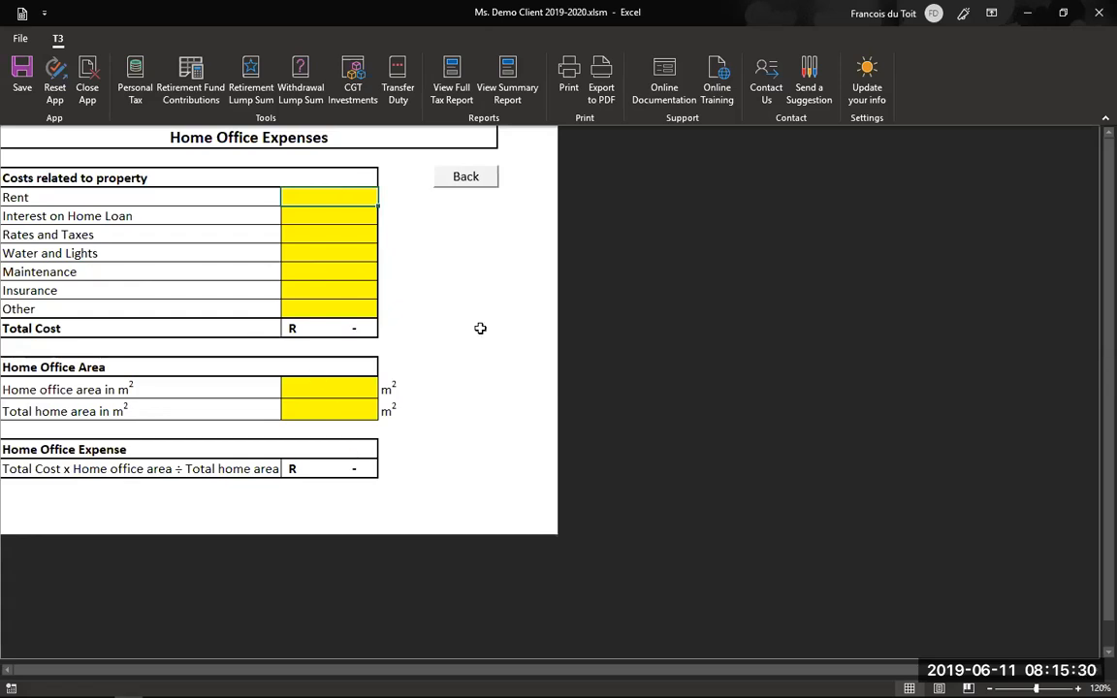
{"action": "left_click", "coordinate": [465, 176]}
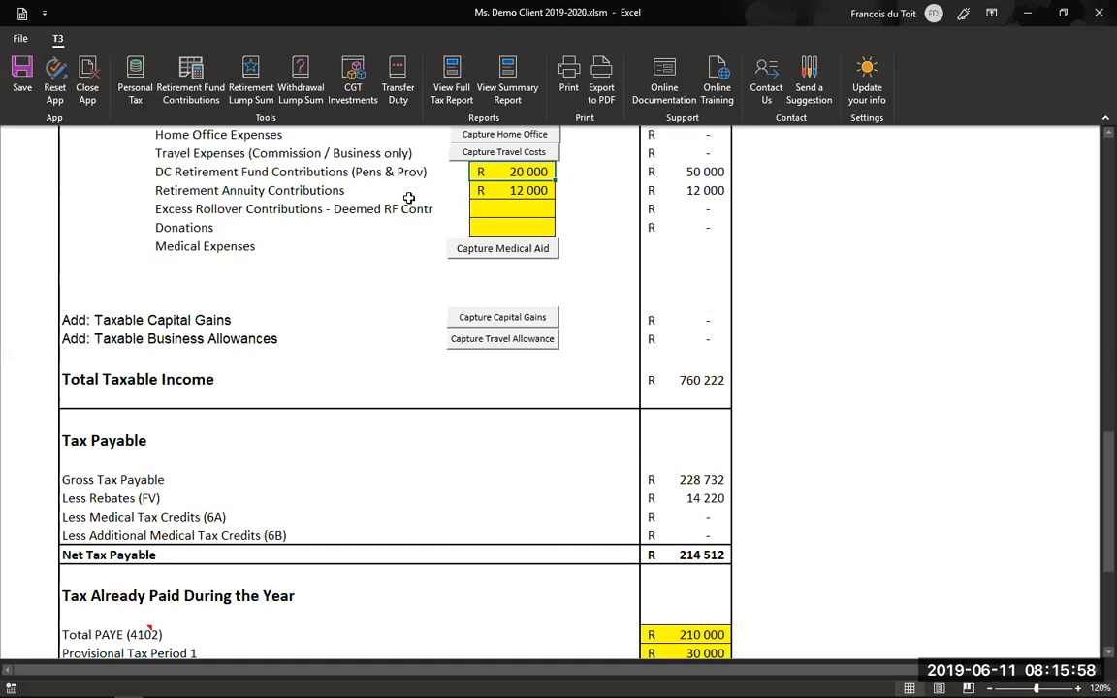
- Scroll to the Medical Expenses row and open the Medical Tax Credits Calculation via Capture Medical Aid
{"action": "scroll", "coordinate": [521, 233], "scroll_direction": "up", "scroll_amount": 1}
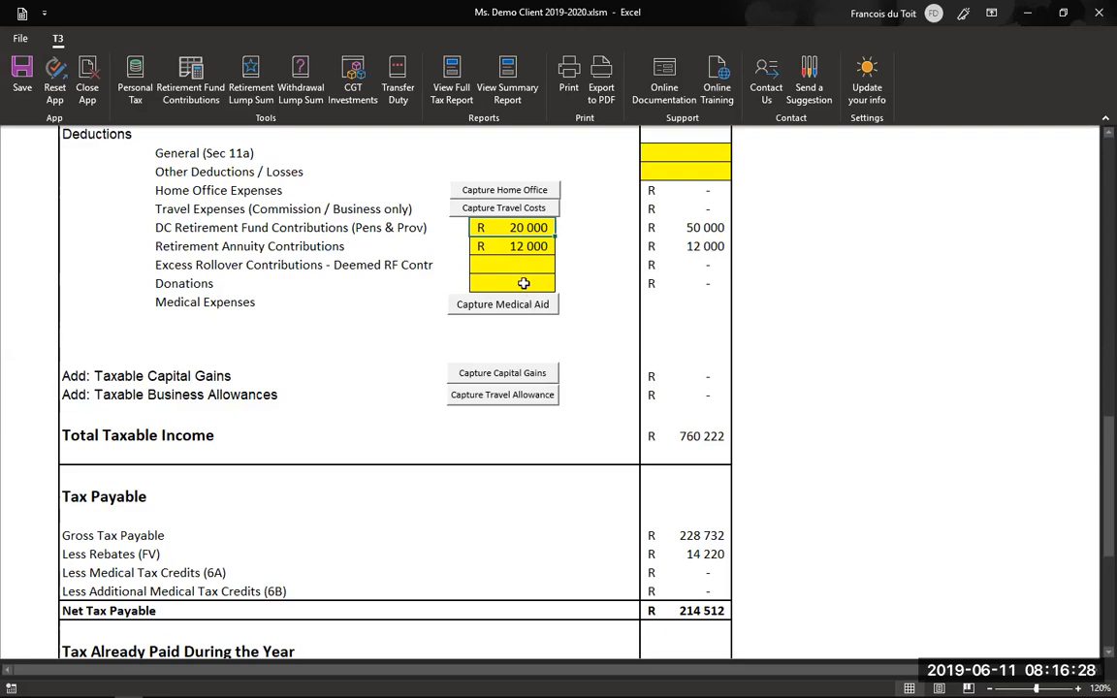
{"action": "scroll", "coordinate": [408, 257], "scroll_direction": "down", "scroll_amount": 1}
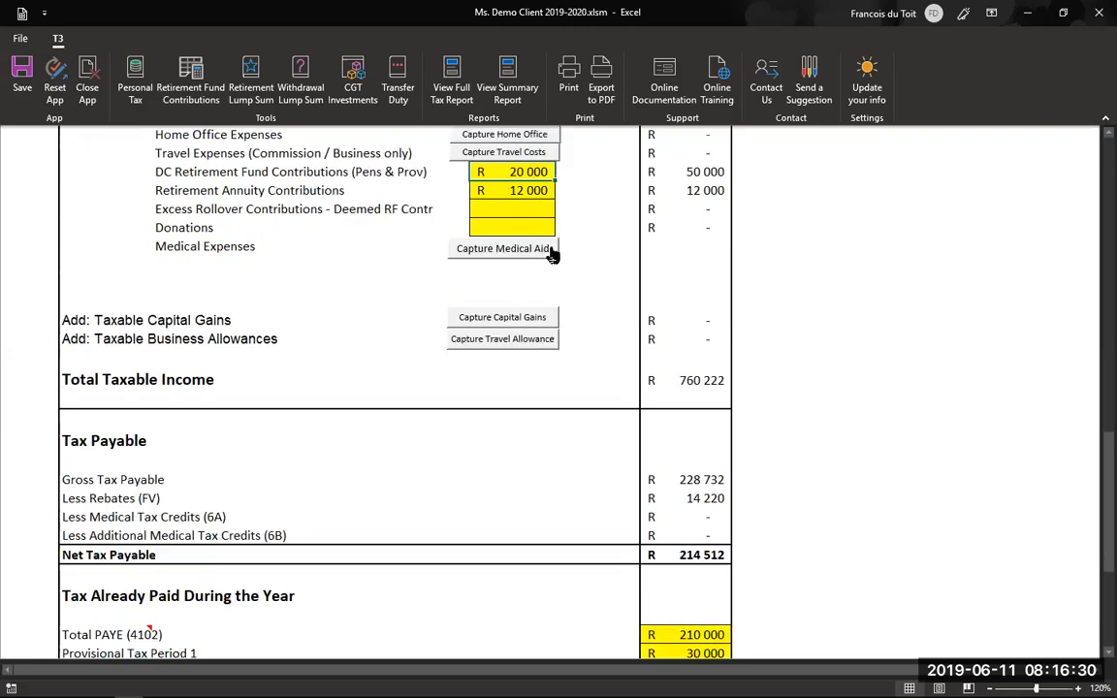
{"action": "left_click", "coordinate": [493, 249]}
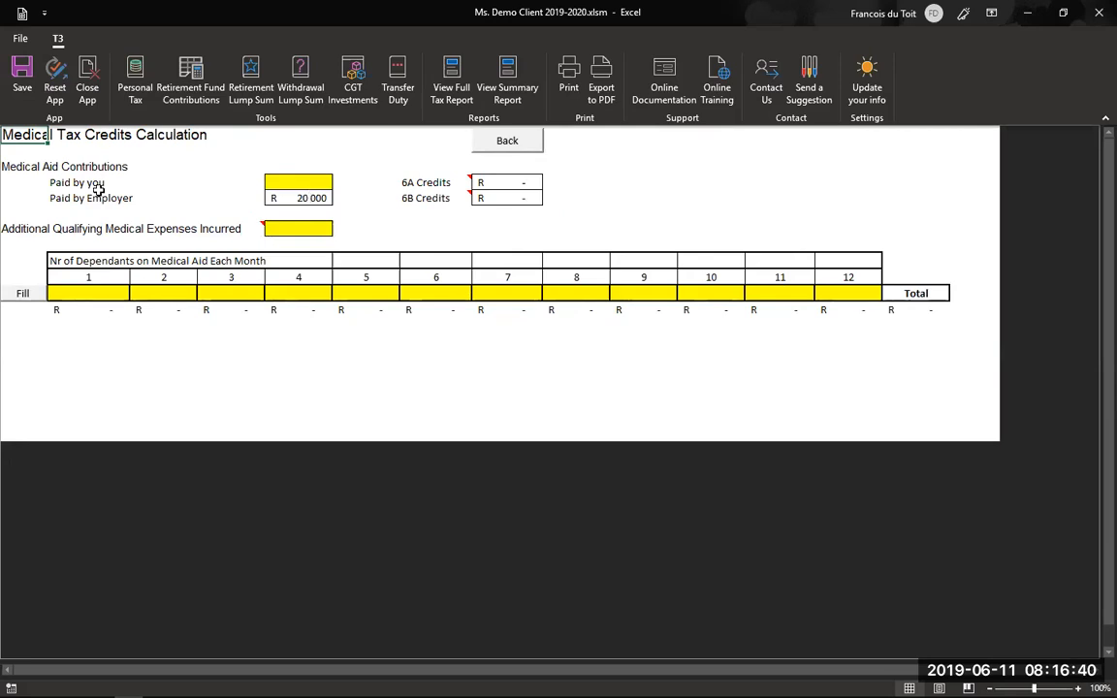
- Enter R 20 000 as Paid by you contributions and R 10 000 additional medical expenses
{"action": "left_click", "coordinate": [275, 182]}
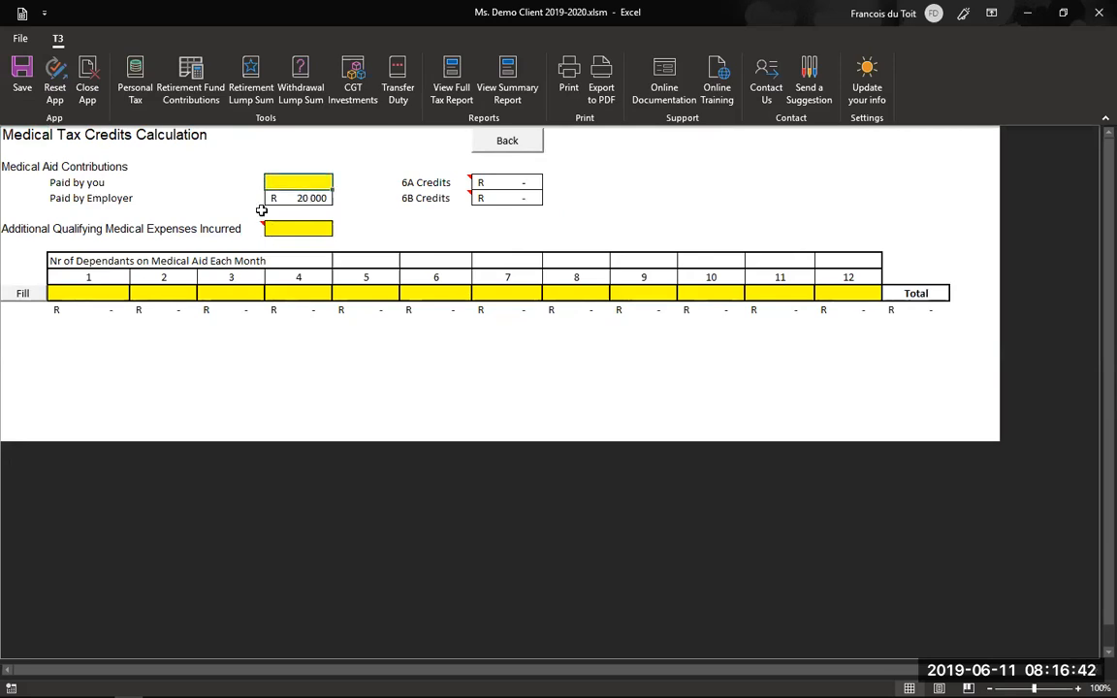
{"action": "type", "text": "20000"}
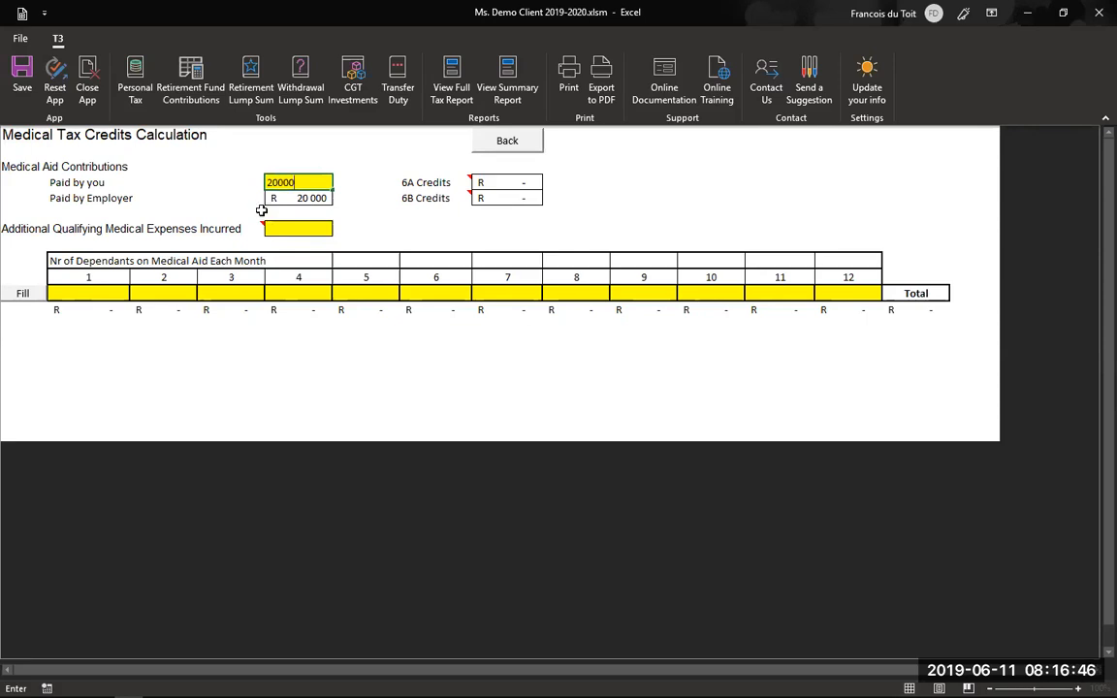
{"action": "key", "text": "Return"}
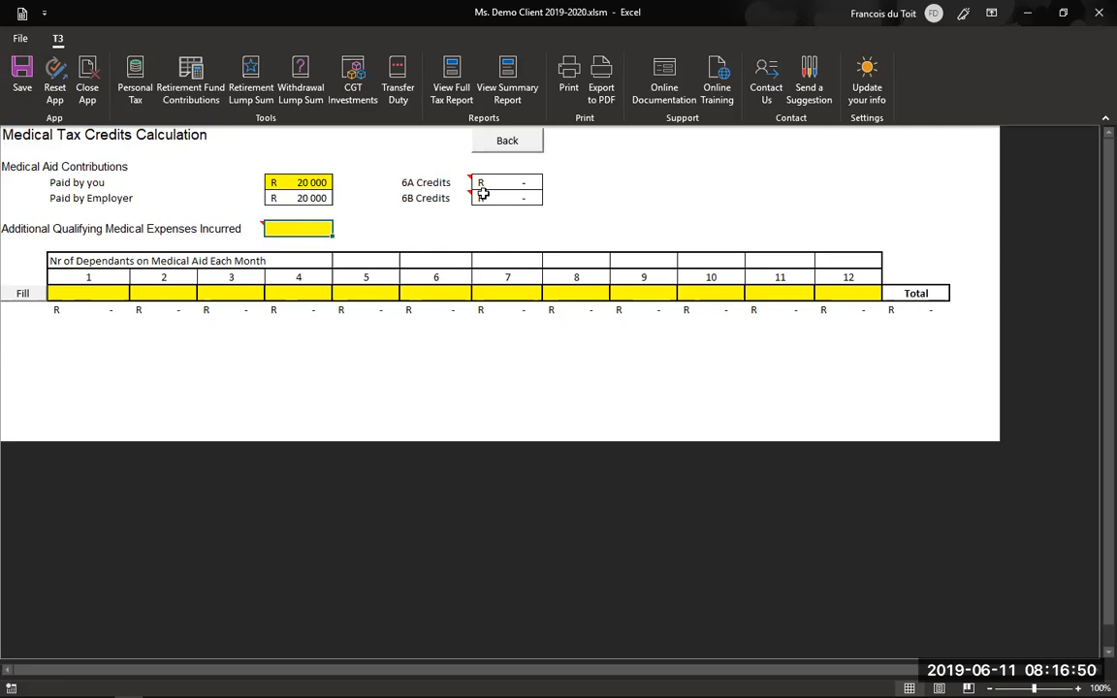
{"action": "mouse_move", "coordinate": [456, 178]}
{"action": "mouse_move", "coordinate": [441, 198]}
{"action": "mouse_move", "coordinate": [223, 230]}
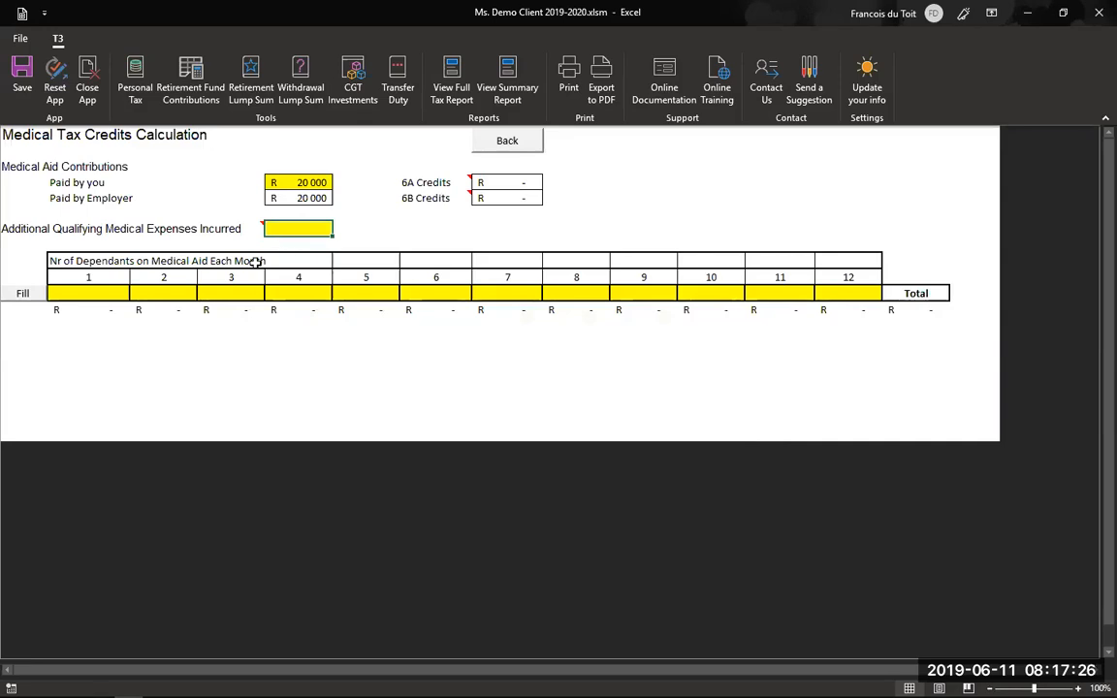
{"action": "type", "text": "10000"}
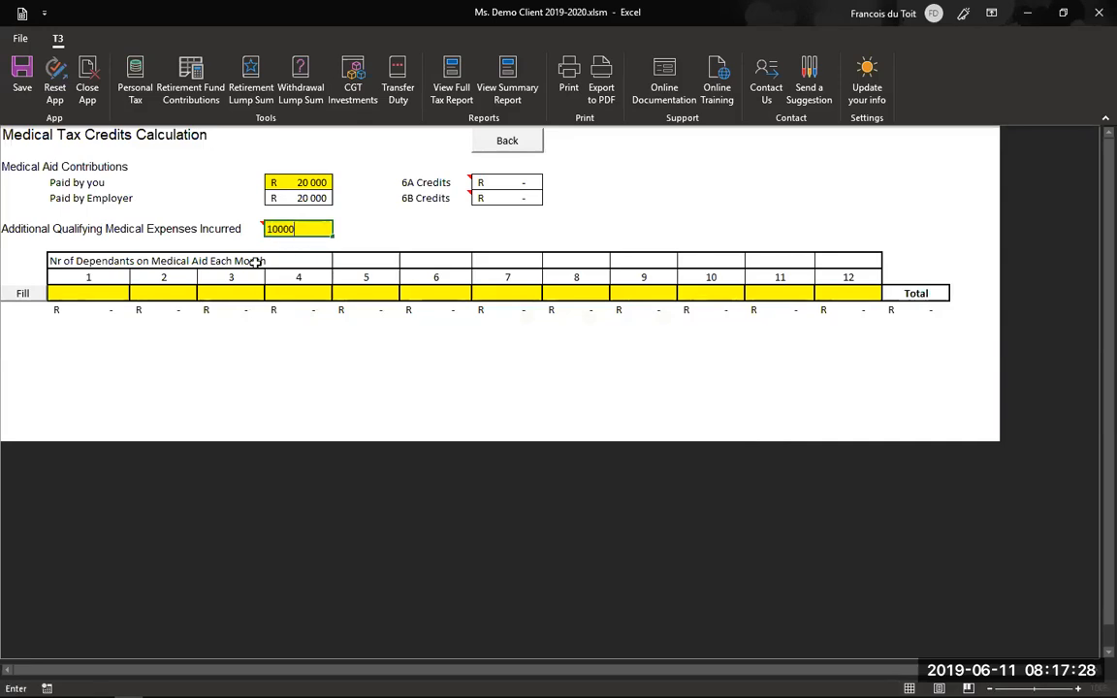
{"action": "key", "text": "Return"}
- Set 3 dependants across all months, then 4 dependants for months 9 through 12
{"action": "left_click", "coordinate": [91, 293]}
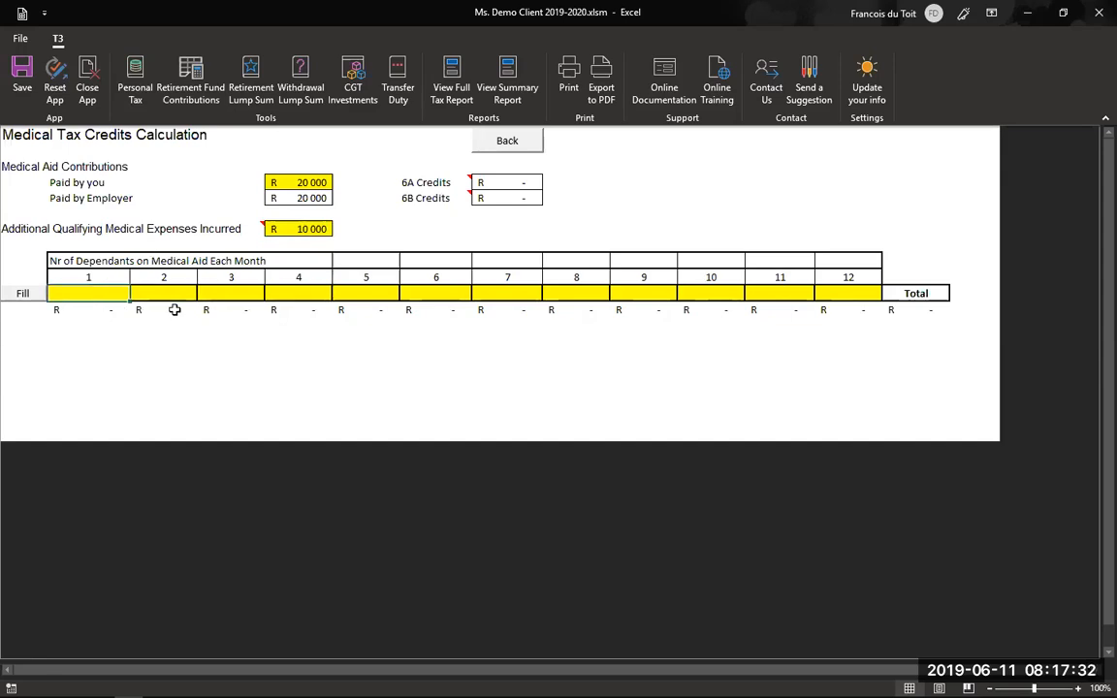
{"action": "type", "text": "3"}
{"action": "left_click", "coordinate": [19, 293]}
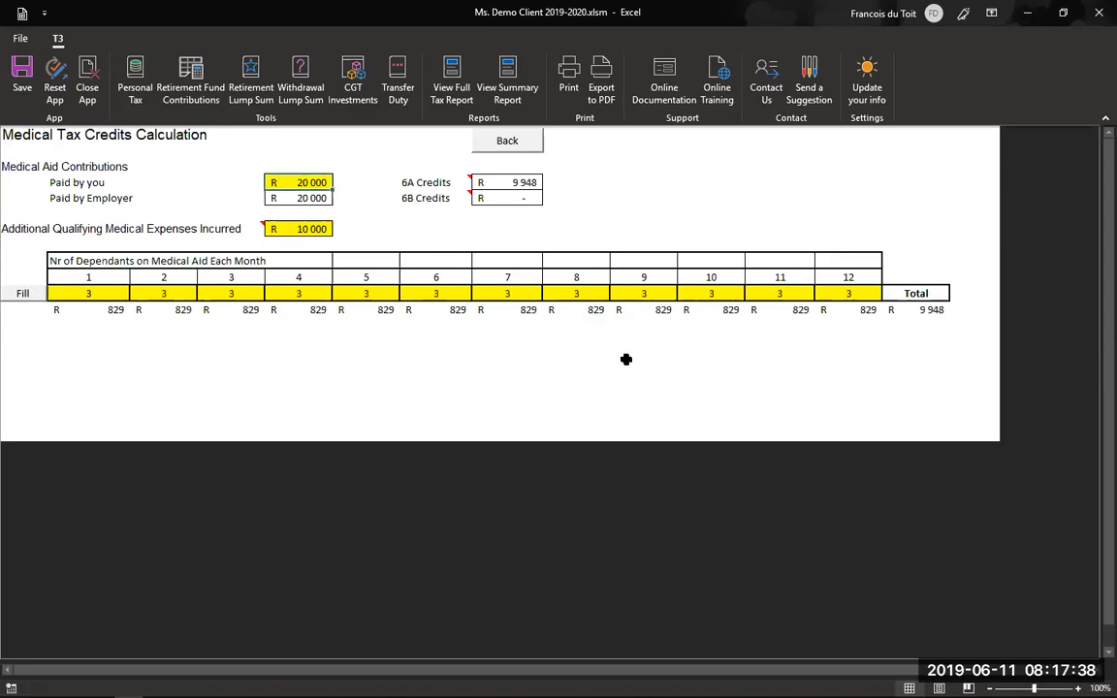
{"action": "type", "text": "4"}
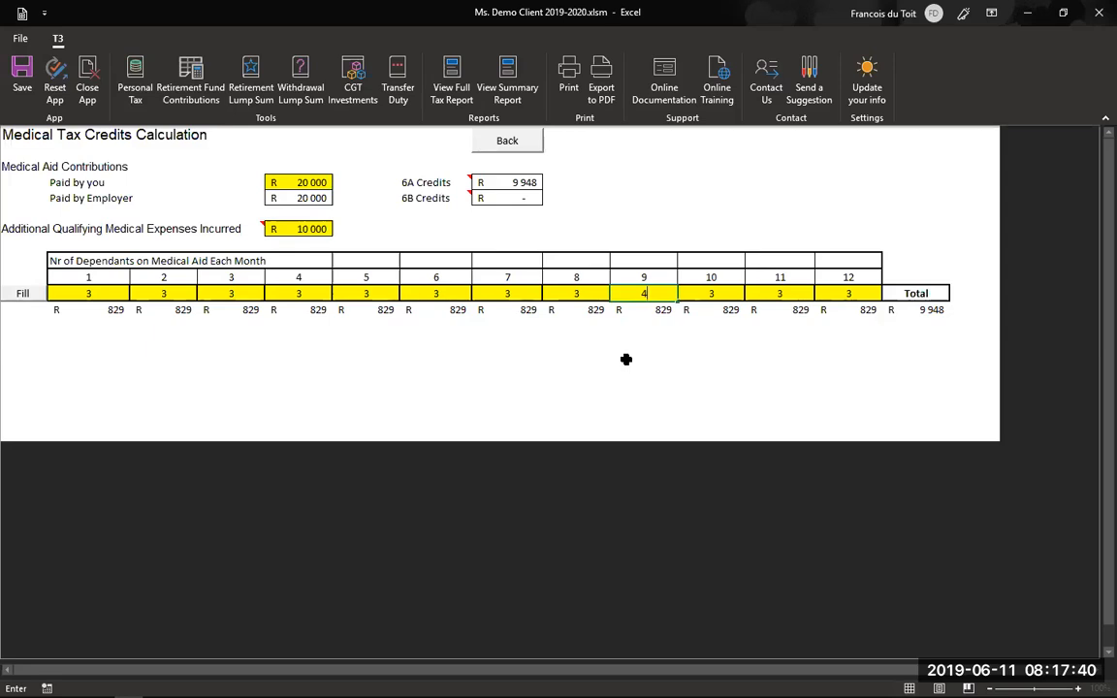
{"action": "key", "text": "Tab"}
{"action": "type", "text": "4"}
{"action": "key", "text": "Tab"}
{"action": "type", "text": "4"}
{"action": "key", "text": "Tab"}
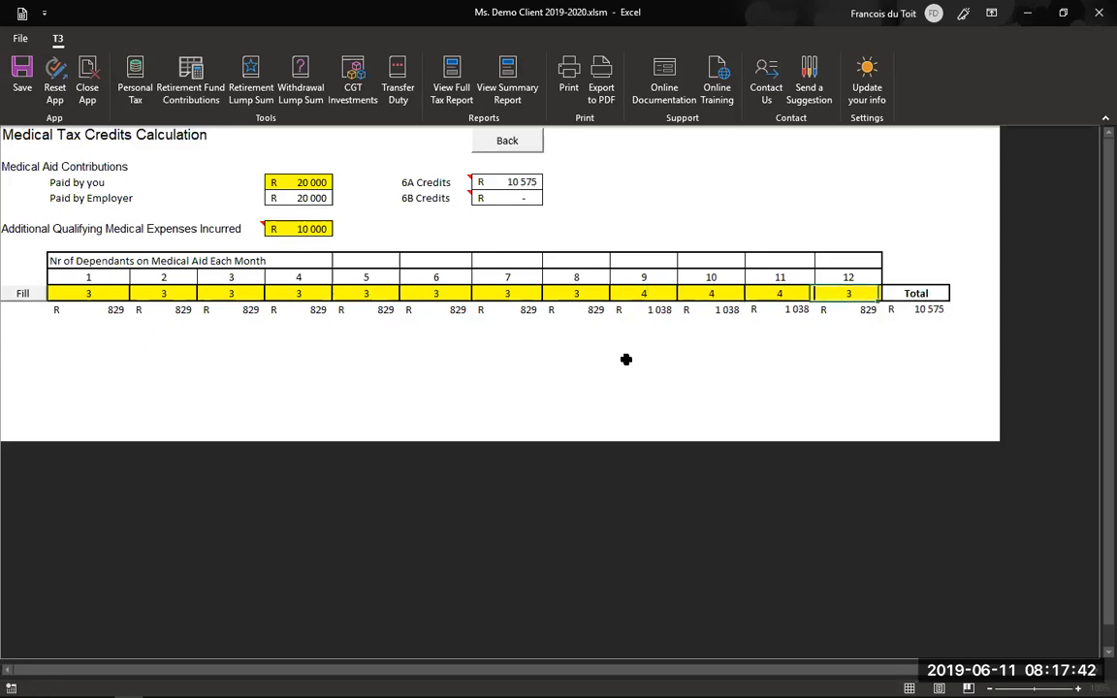
{"action": "type", "text": "4"}
{"action": "key", "text": "Tab"}
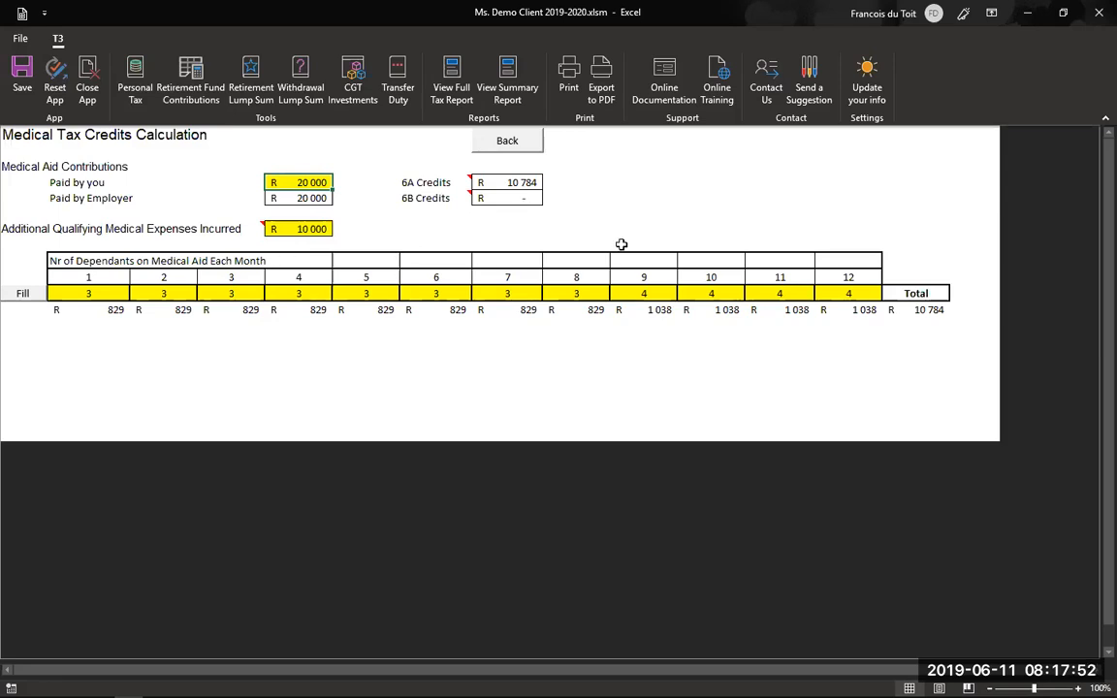
- Leave the medical credits, check the capital gains calculation, then return to the Personal Income Tax sheet
{"action": "left_click", "coordinate": [532, 144]}
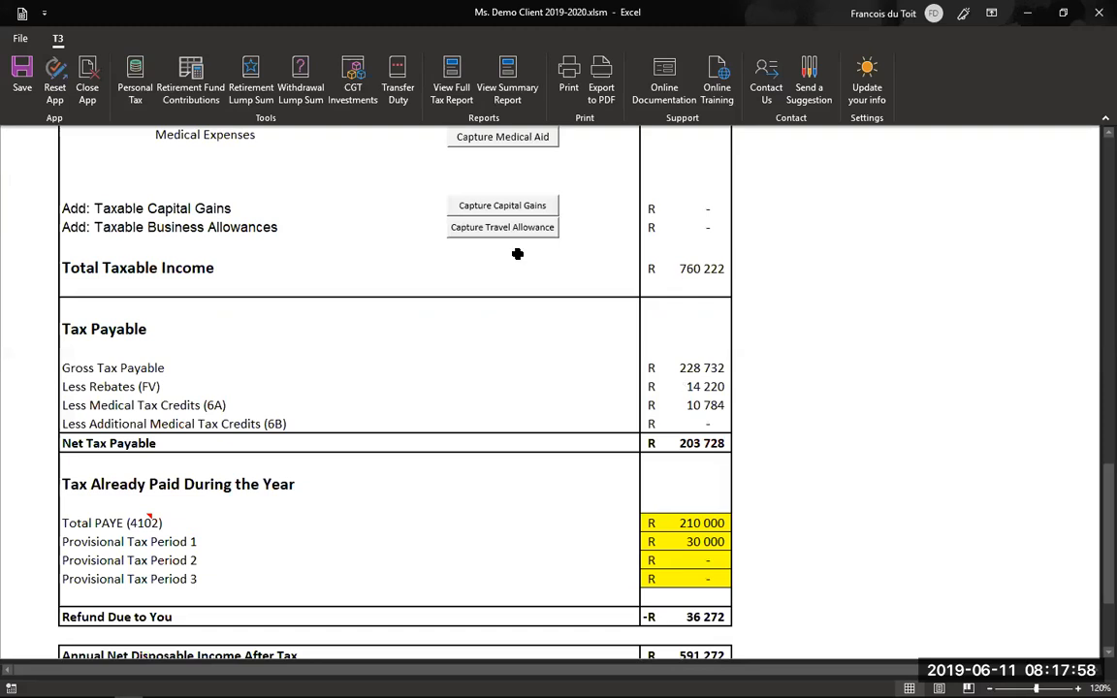
{"action": "left_click", "coordinate": [506, 206]}
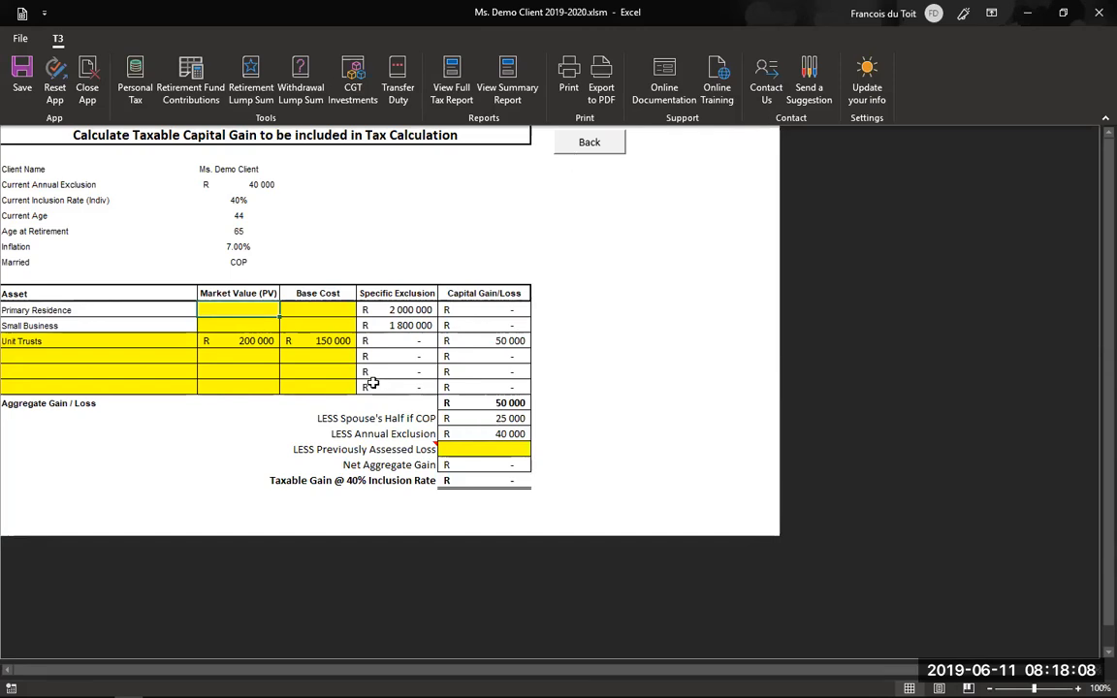
{"action": "key", "text": "ctrl+Page_Up"}
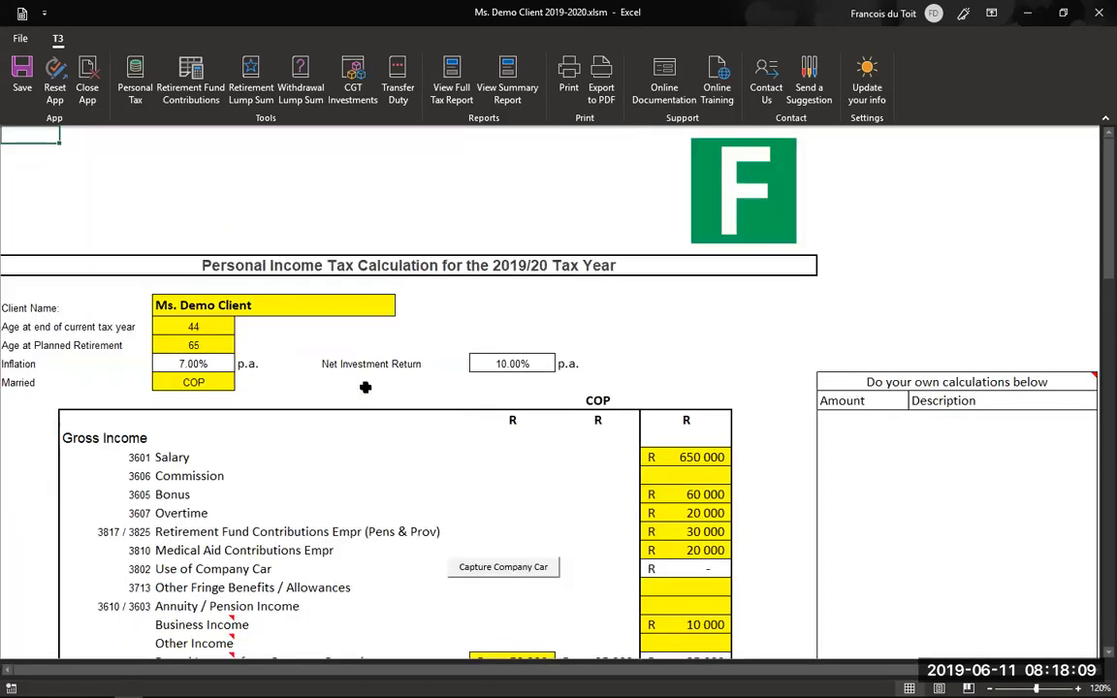
- Set marital status to Unmarried and open the capital gains calculation showing R 4 000 taxable
{"action": "left_click", "coordinate": [227, 388]}
{"action": "left_click", "coordinate": [229, 397]}
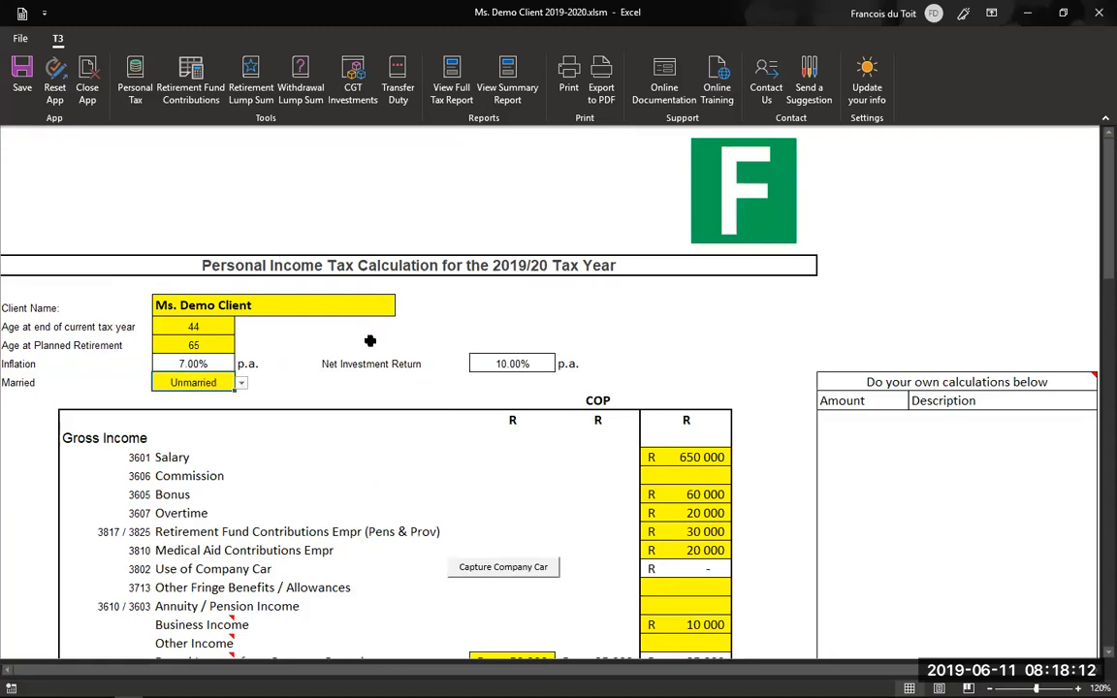
{"action": "scroll", "coordinate": [372, 340], "scroll_direction": "down", "scroll_amount": 10}
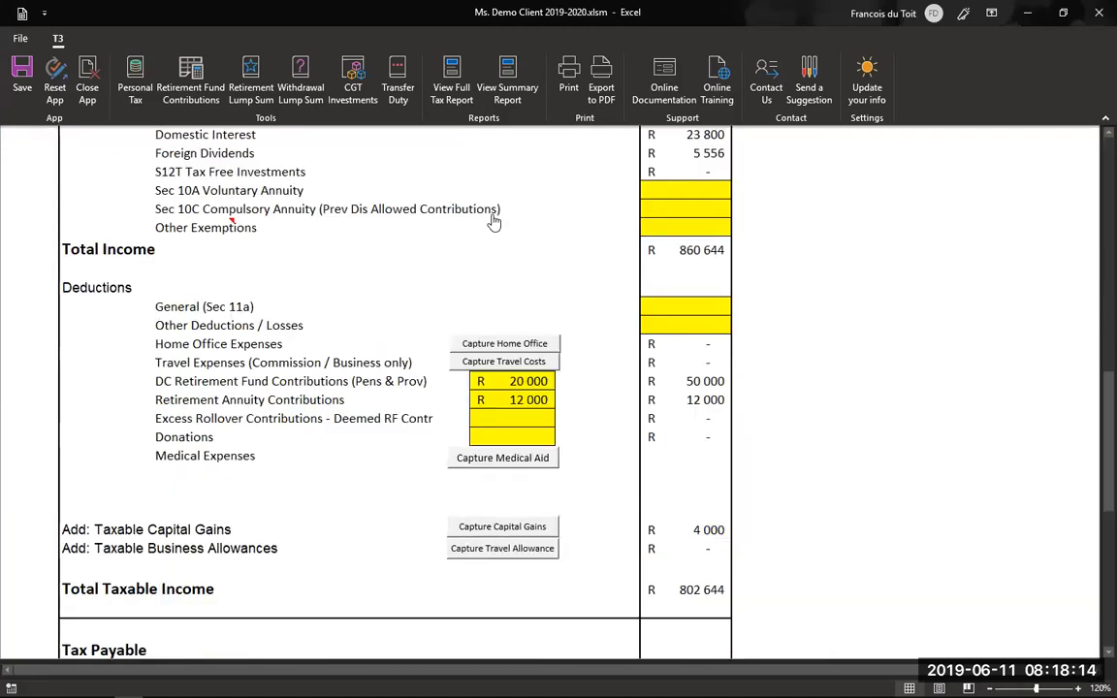
{"action": "scroll", "coordinate": [524, 191], "scroll_direction": "down", "scroll_amount": 6}
{"action": "left_click", "coordinate": [506, 187]}
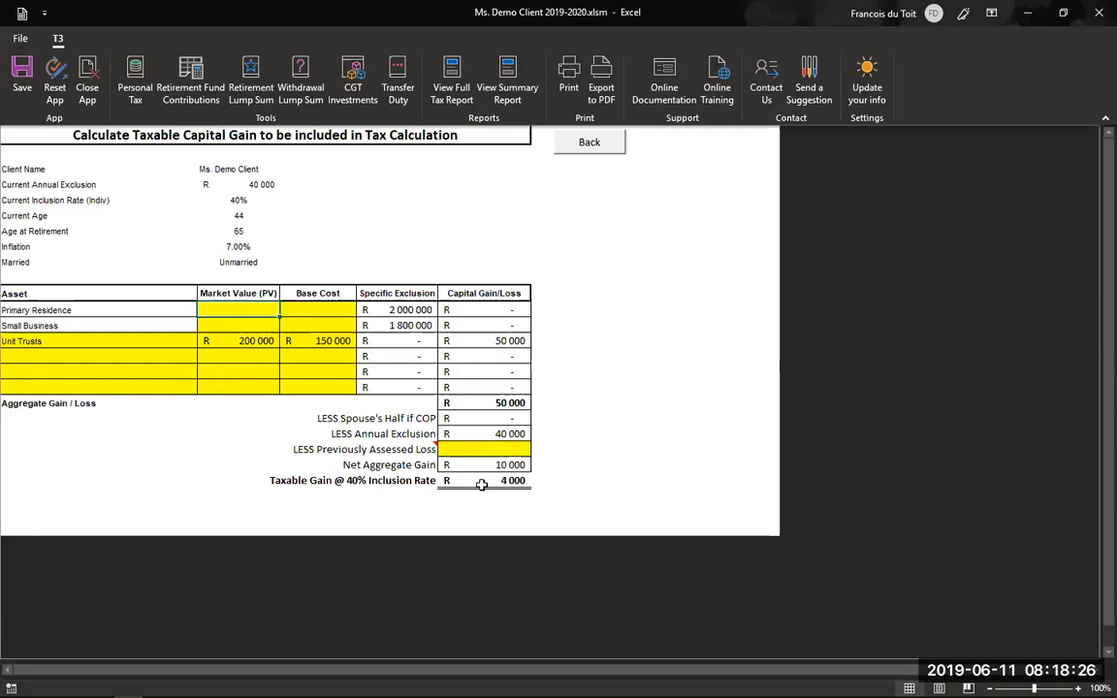
- Go back to the tax calculation and inspect the travel allowance details
{"action": "left_click", "coordinate": [595, 150]}
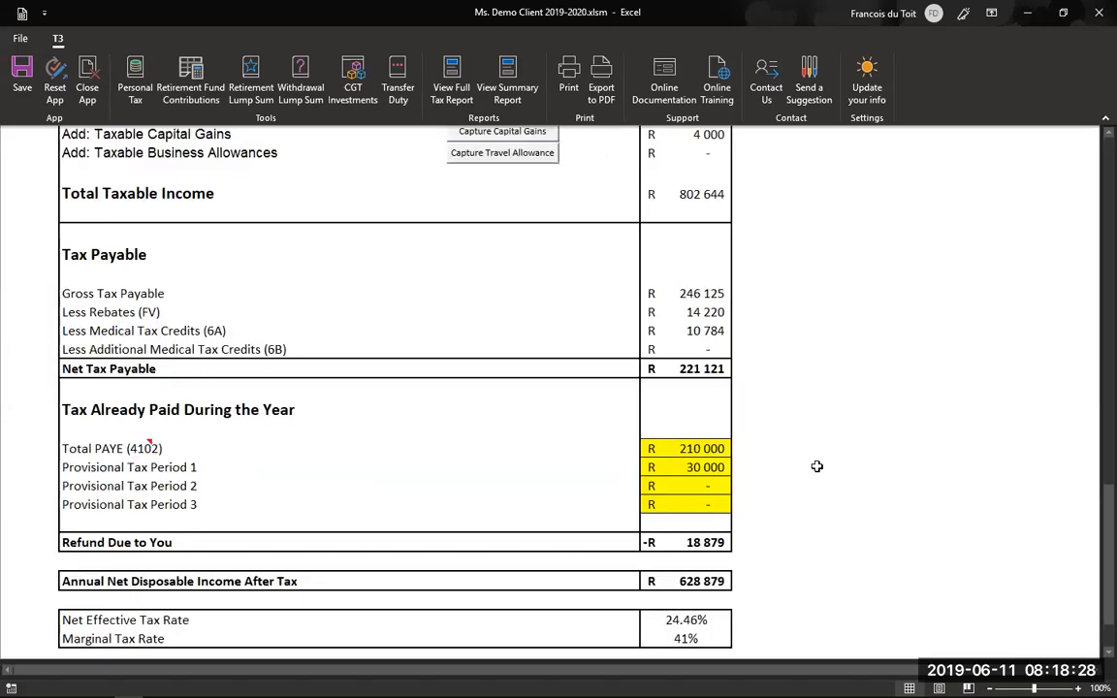
{"action": "scroll", "coordinate": [669, 179], "scroll_direction": "up", "scroll_amount": 2}
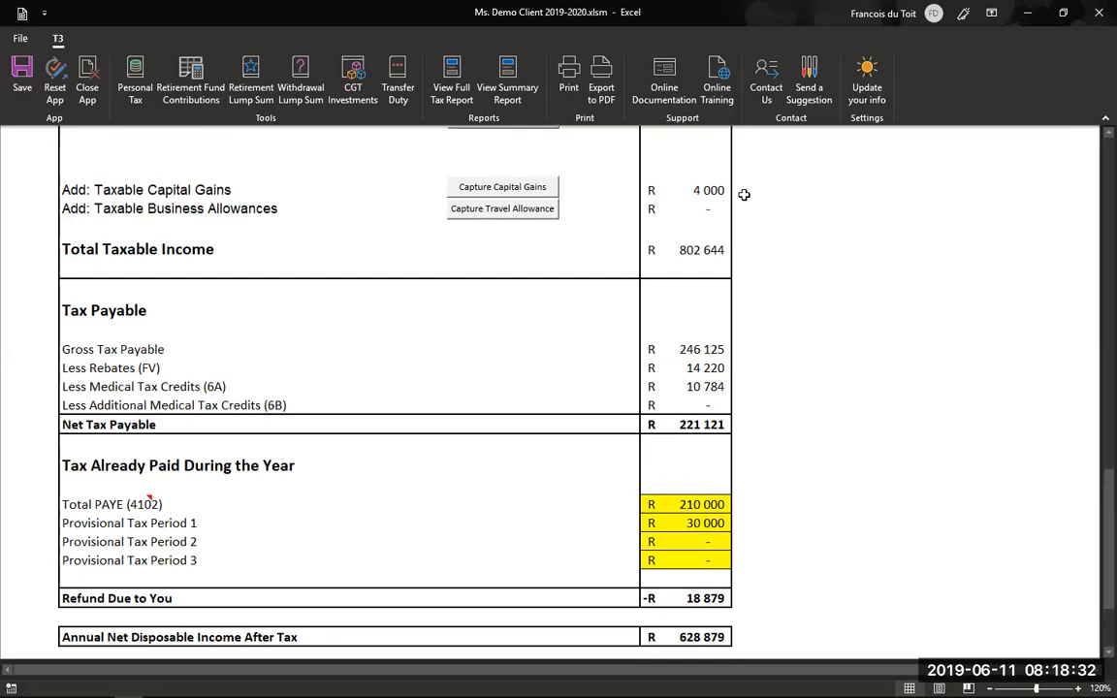
{"action": "left_click", "coordinate": [499, 210]}
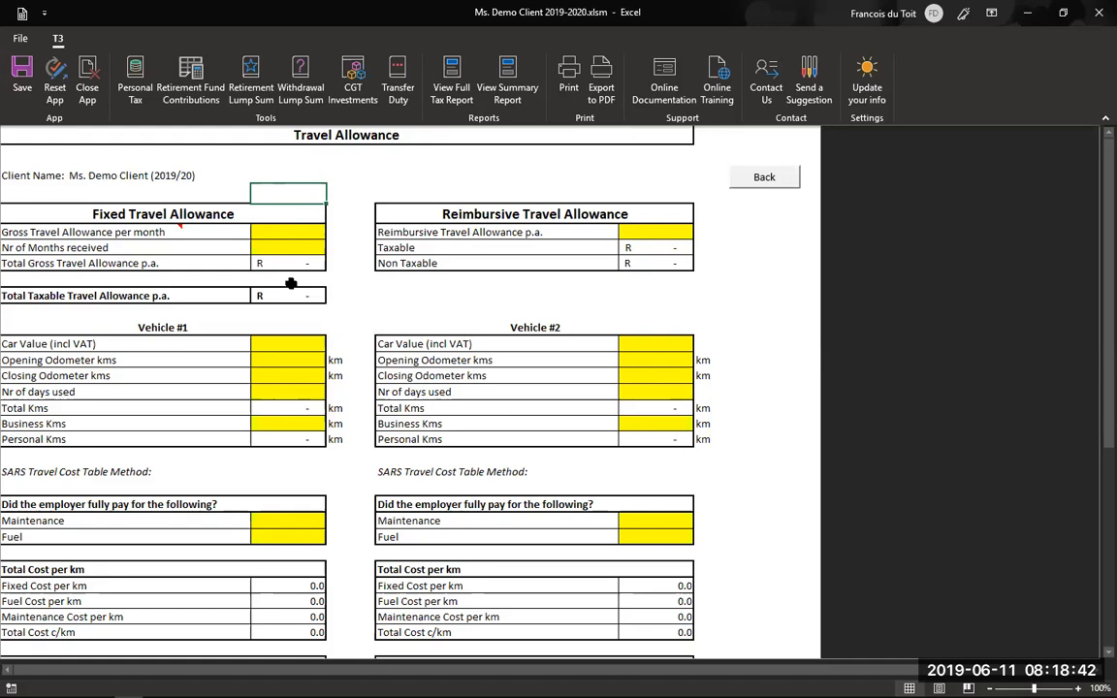
{"action": "left_click", "coordinate": [763, 177]}
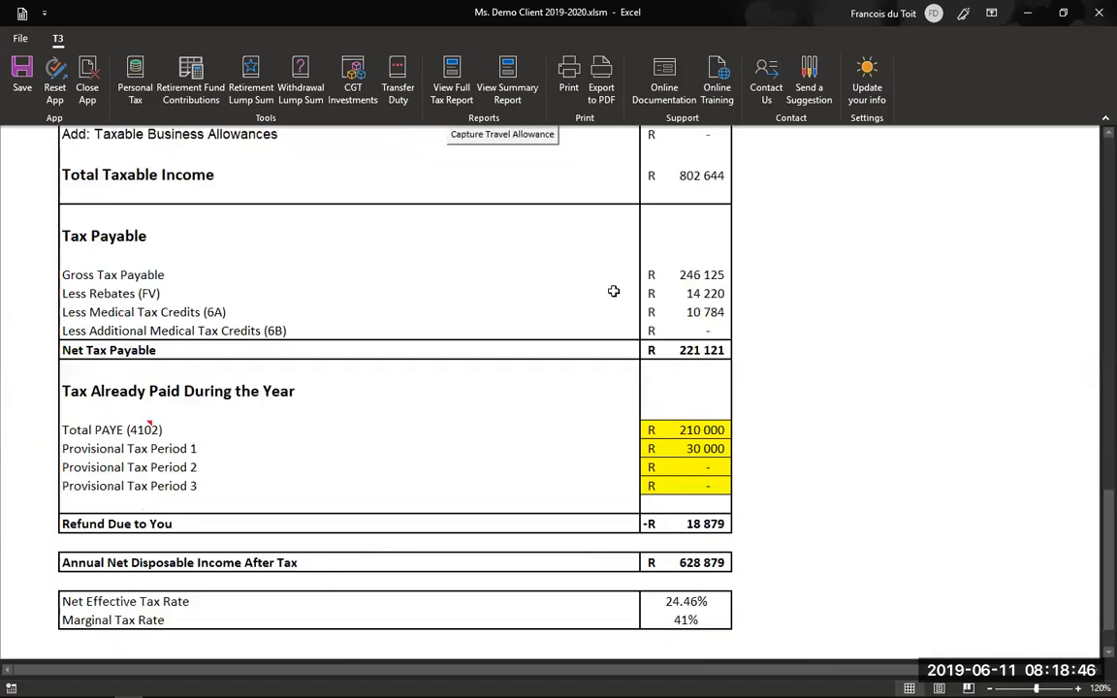
- Inspect the business travel costs claim, then return to the tax calculation
{"action": "scroll", "coordinate": [617, 294], "scroll_direction": "up", "scroll_amount": 3}
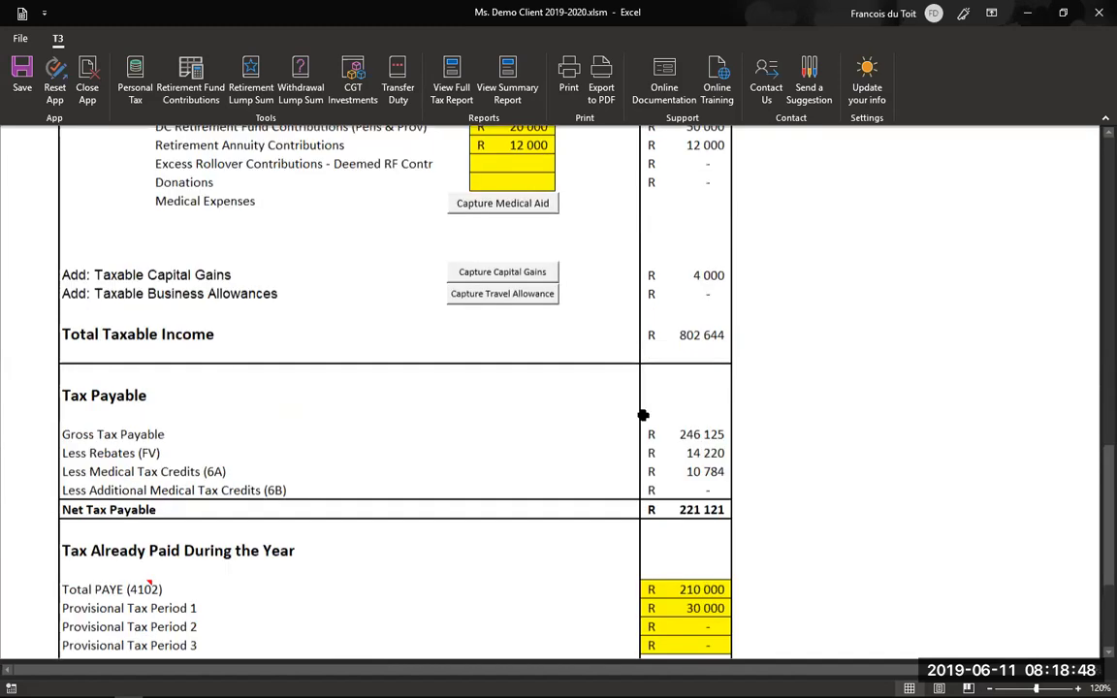
{"action": "scroll", "coordinate": [643, 415], "scroll_direction": "up", "scroll_amount": 3}
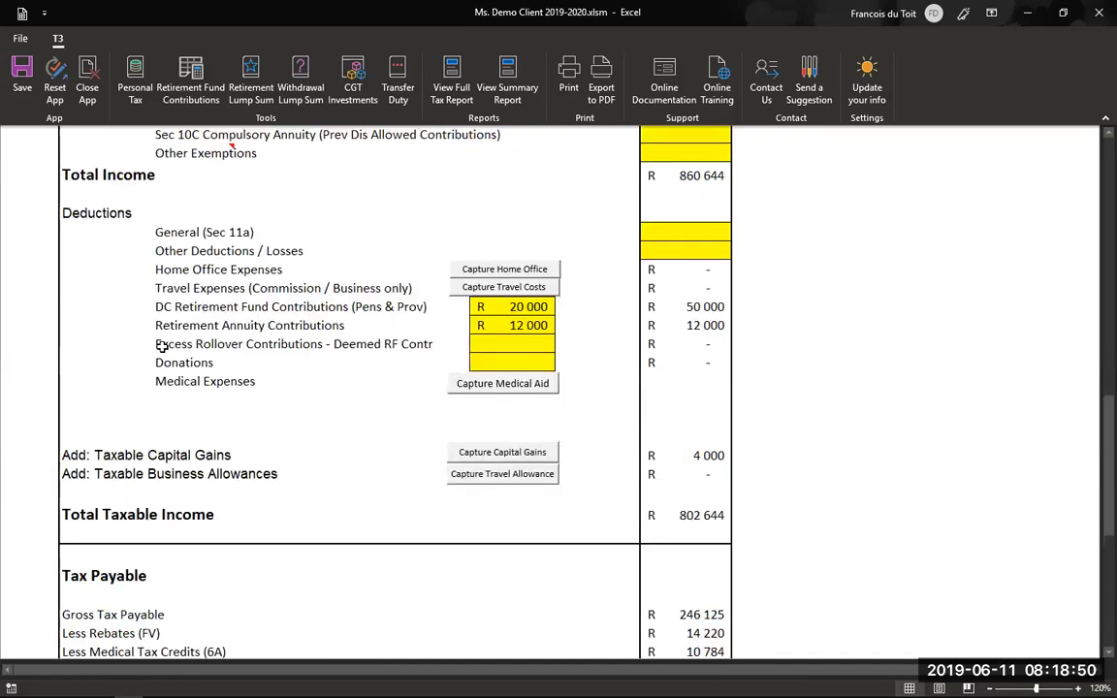
{"action": "scroll", "coordinate": [524, 359], "scroll_direction": "up", "scroll_amount": 1}
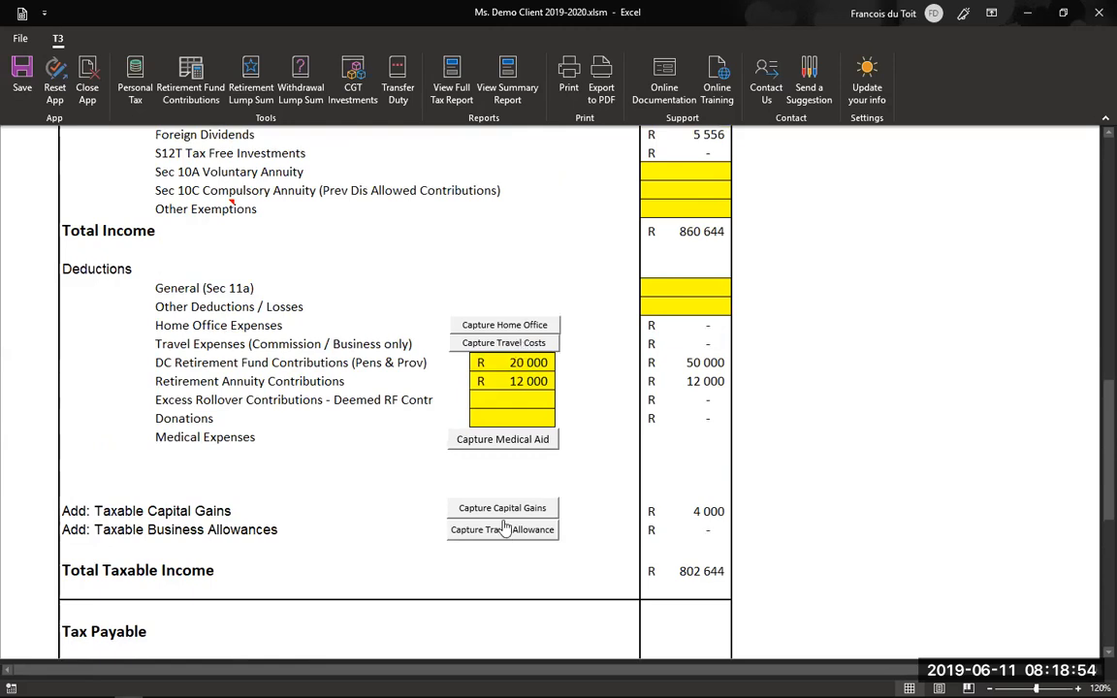
{"action": "left_click", "coordinate": [503, 344]}
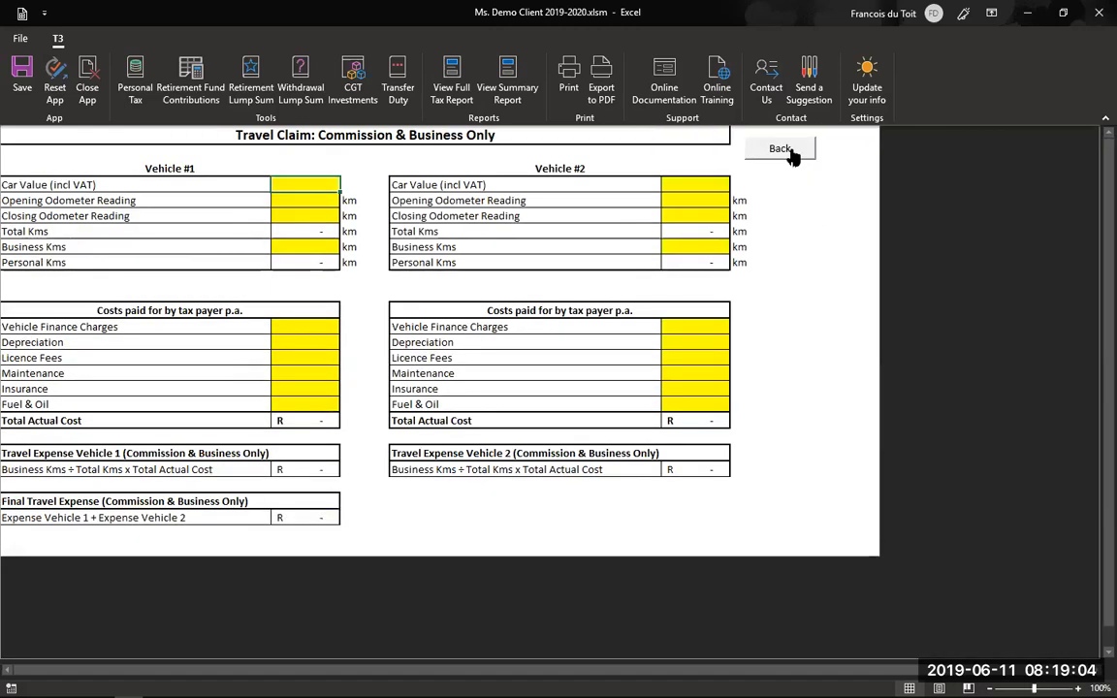
{"action": "left_click", "coordinate": [787, 148]}
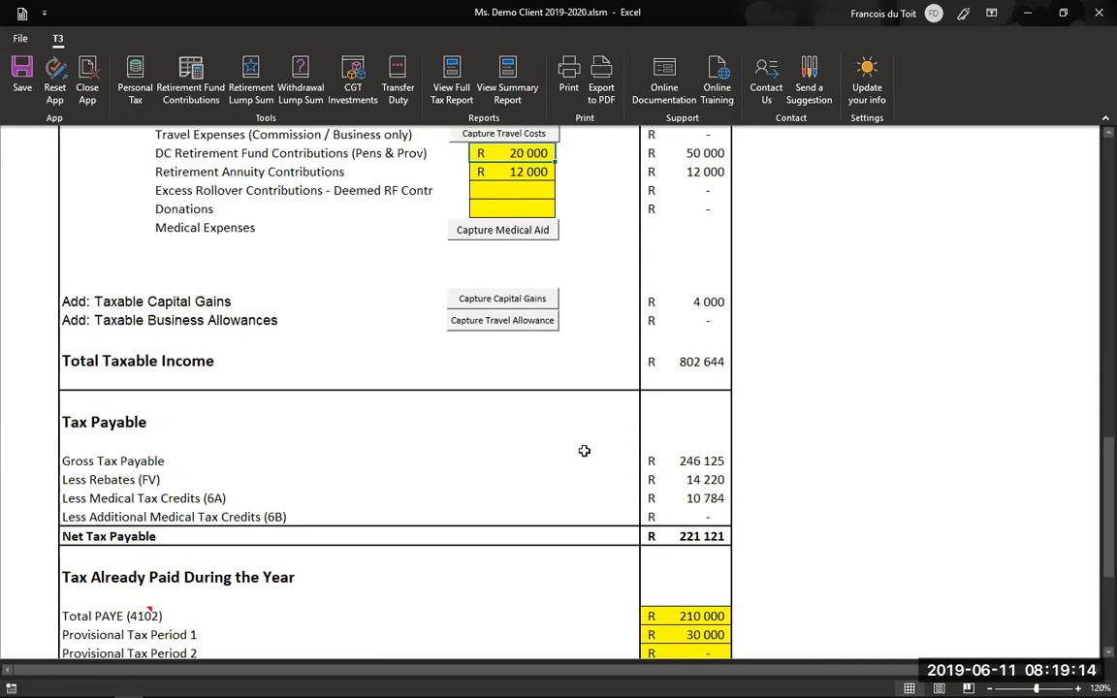
{"action": "scroll", "coordinate": [584, 450], "scroll_direction": "down", "scroll_amount": 2}
{"action": "scroll", "coordinate": [514, 425], "scroll_direction": "down", "scroll_amount": 1}
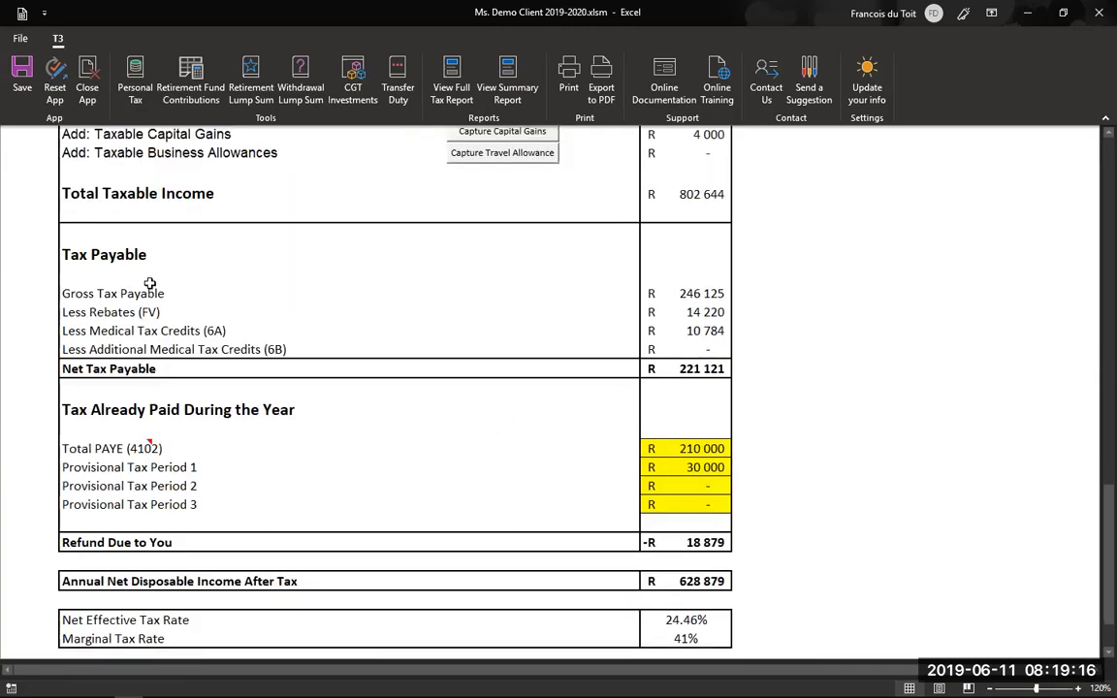
{"action": "scroll", "coordinate": [125, 269], "scroll_direction": "up", "scroll_amount": 1}
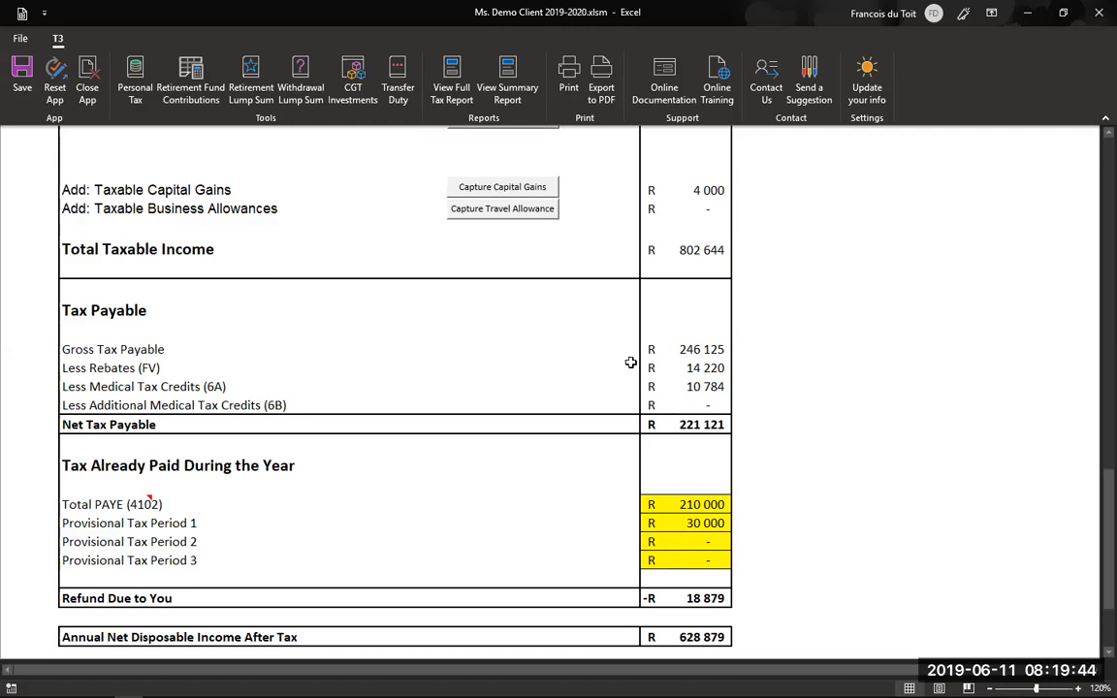
{"action": "scroll", "coordinate": [127, 269], "scroll_direction": "down", "scroll_amount": 1}
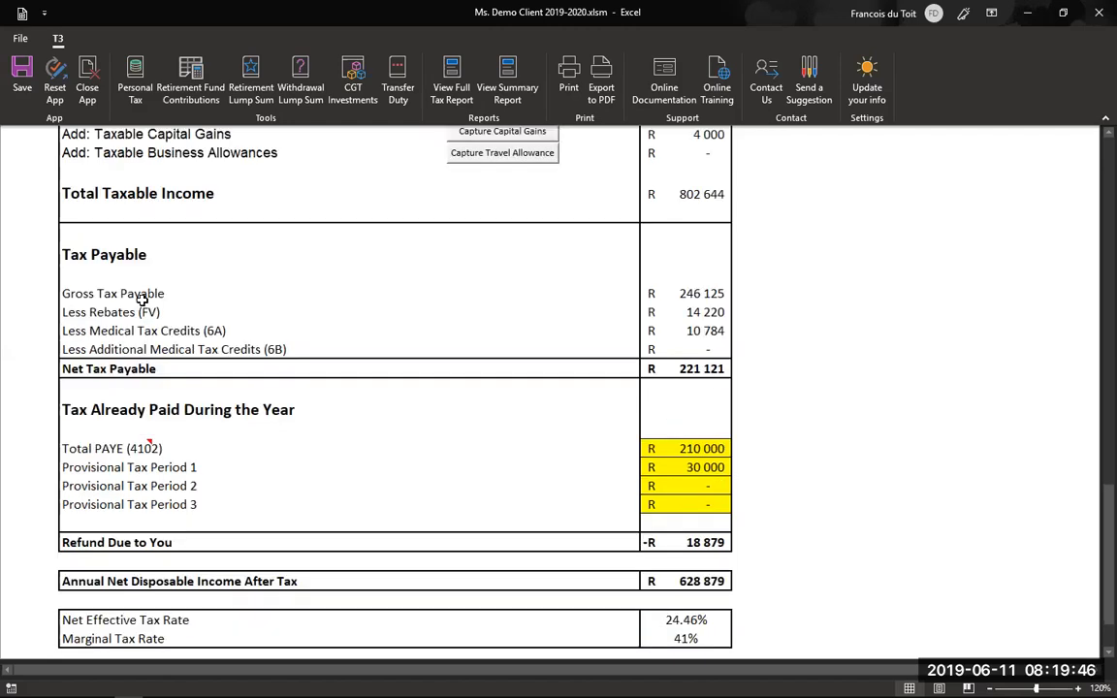
{"action": "scroll", "coordinate": [660, 286], "scroll_direction": "down", "scroll_amount": 2}
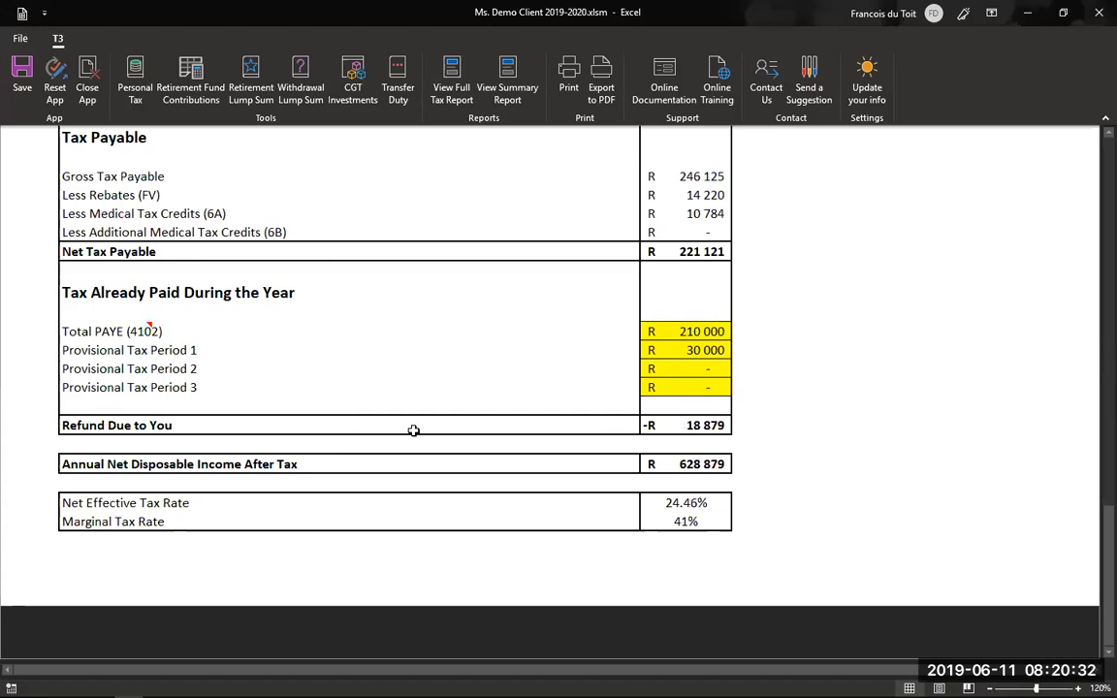
{"action": "scroll", "coordinate": [339, 417], "scroll_direction": "down", "scroll_amount": 1}
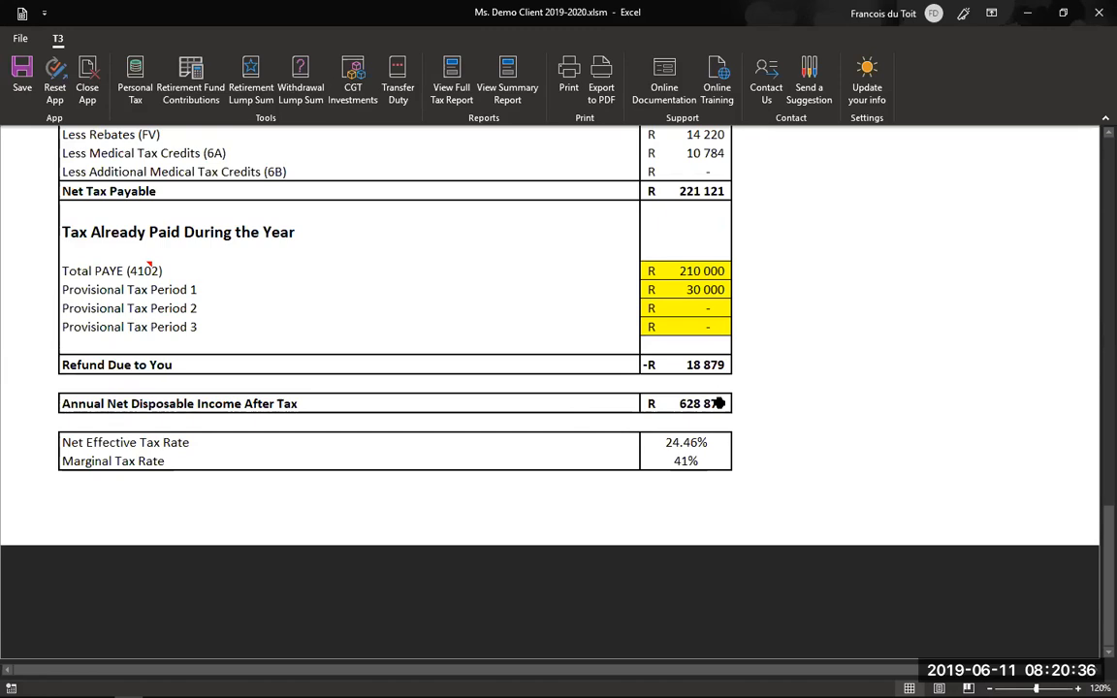
{"action": "scroll", "coordinate": [722, 401], "scroll_direction": "up", "scroll_amount": 10}
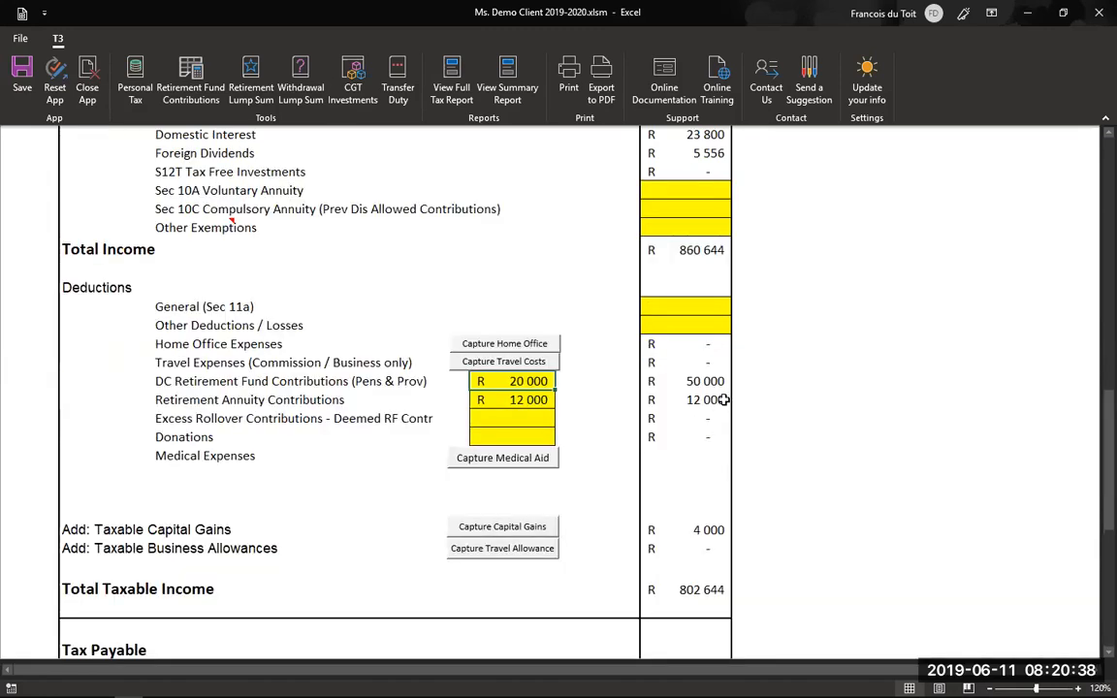
{"action": "scroll", "coordinate": [735, 427], "scroll_direction": "up", "scroll_amount": 5}
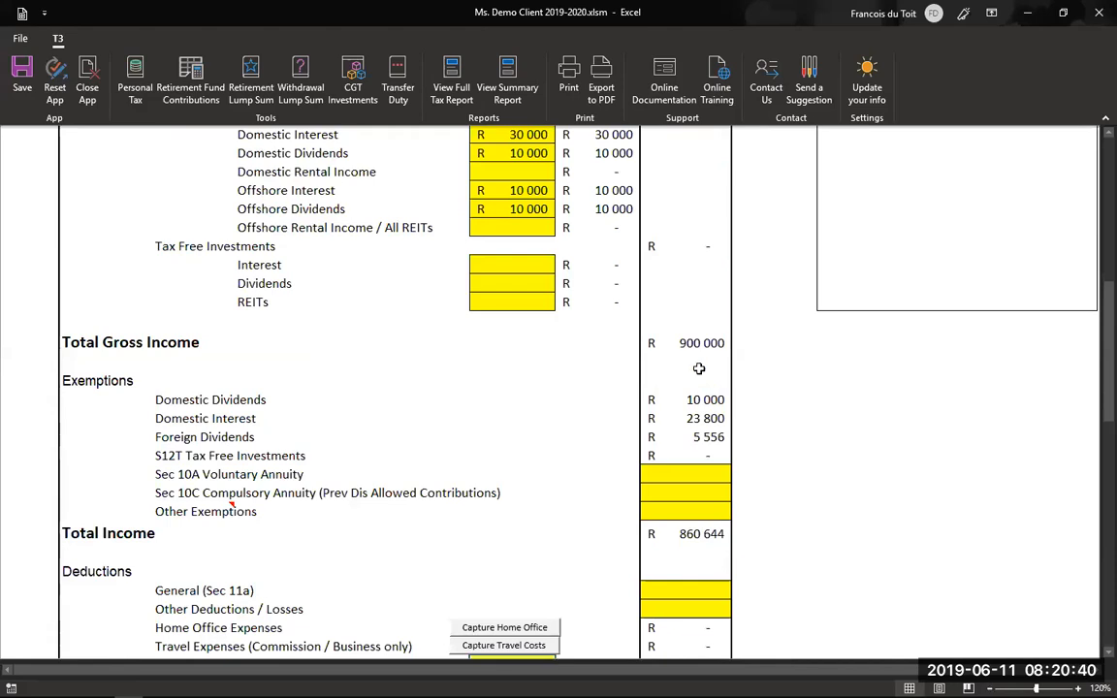
{"action": "scroll", "coordinate": [756, 384], "scroll_direction": "down", "scroll_amount": 3}
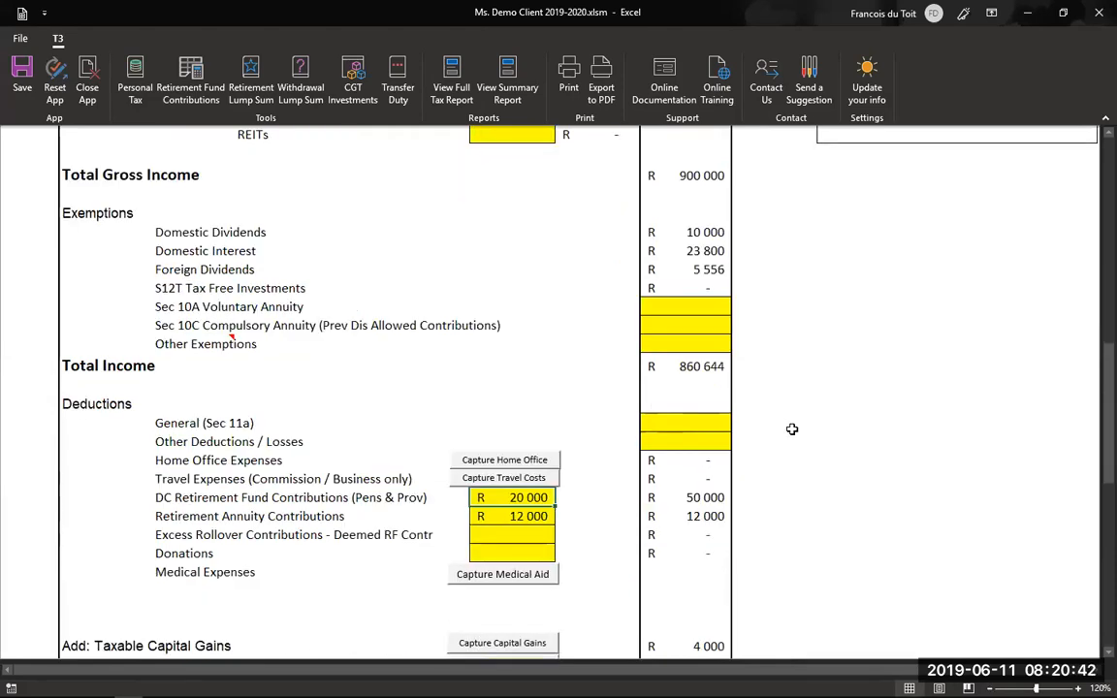
{"action": "scroll", "coordinate": [791, 407], "scroll_direction": "down", "scroll_amount": 8}
{"action": "scroll", "coordinate": [790, 383], "scroll_direction": "down", "scroll_amount": 5}
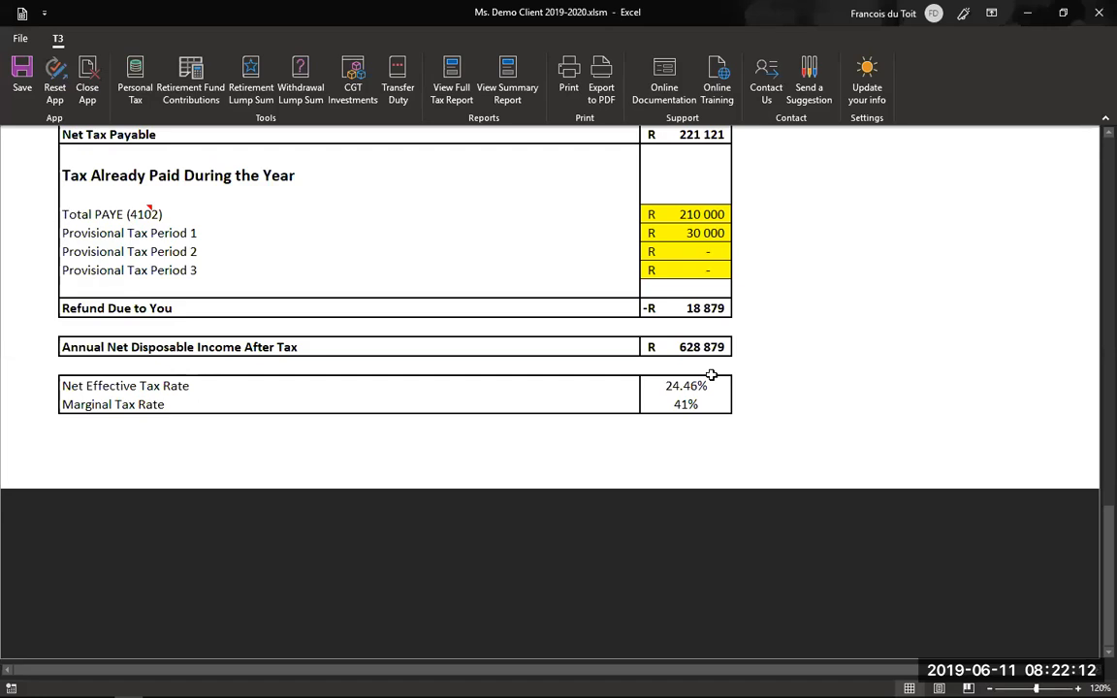
{"action": "scroll", "coordinate": [712, 375], "scroll_direction": "up", "scroll_amount": 9}
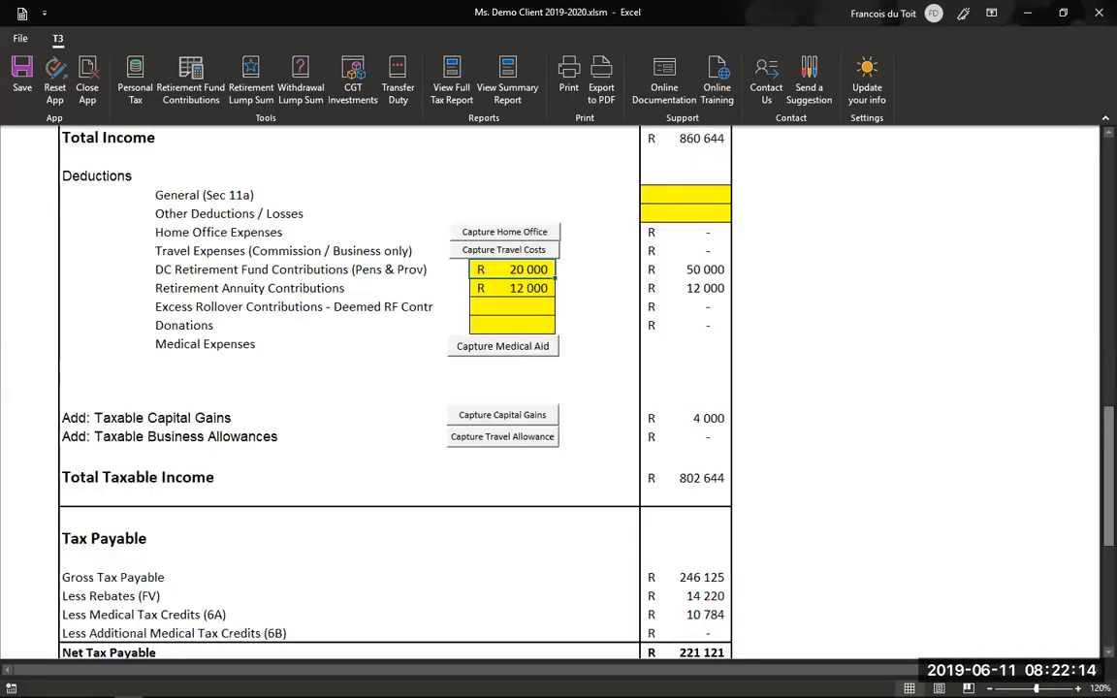
{"action": "scroll", "coordinate": [935, 167], "scroll_direction": "up", "scroll_amount": 10}
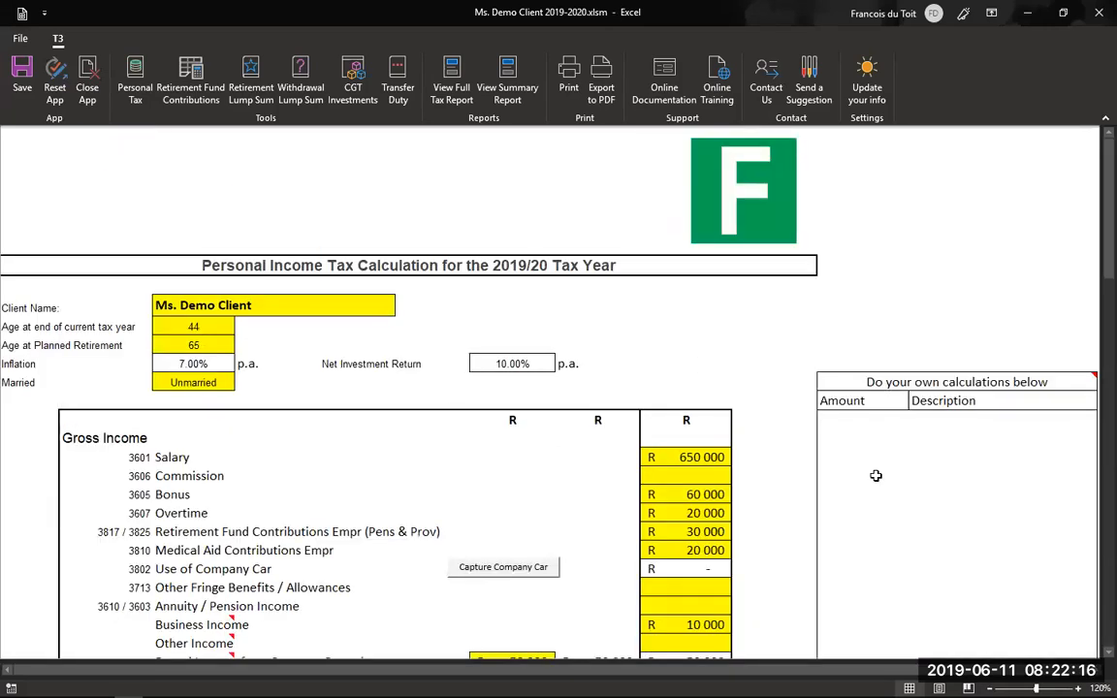
- Enter amounts of R 100 000 and R 12 000 in the own-calculations Amount column
{"action": "left_click", "coordinate": [896, 427]}
{"action": "type", "text": "ff"}
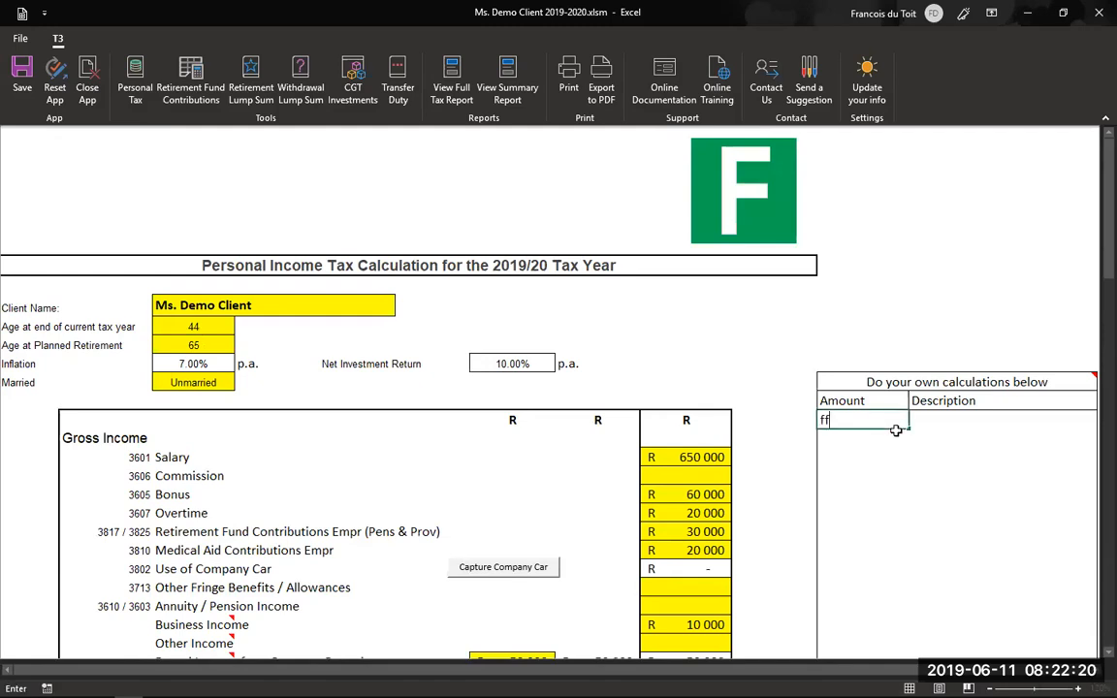
{"action": "key", "text": "BackSpace"}
{"action": "key", "text": "BackSpace"}
{"action": "type", "text": "100 000"}
{"action": "key", "text": "Return"}
{"action": "type", "text": "12000"}
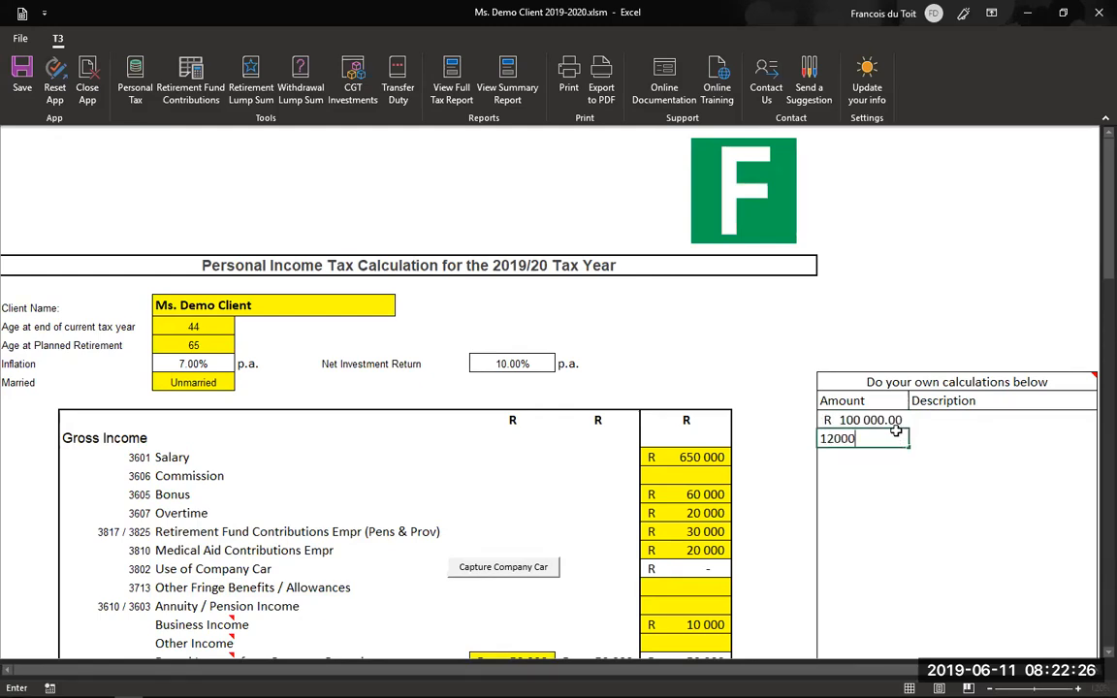
{"action": "key", "text": "Return"}
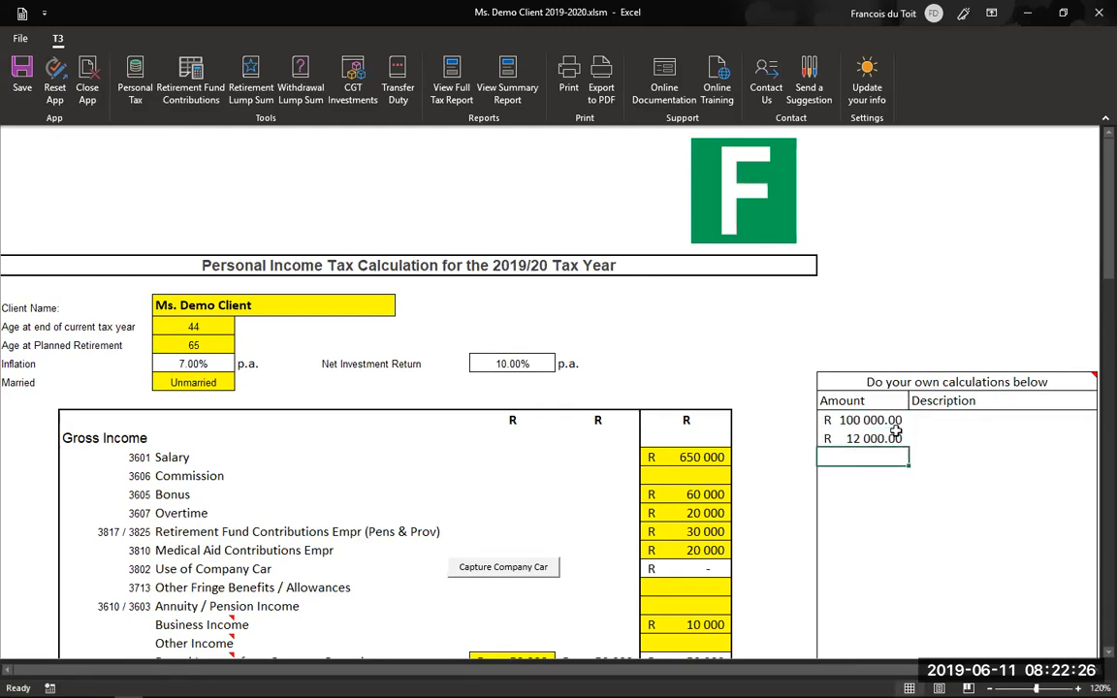
- Total the two amounts with a SUM formula giving R 112 000.00
{"action": "type", "text": "=sum("}
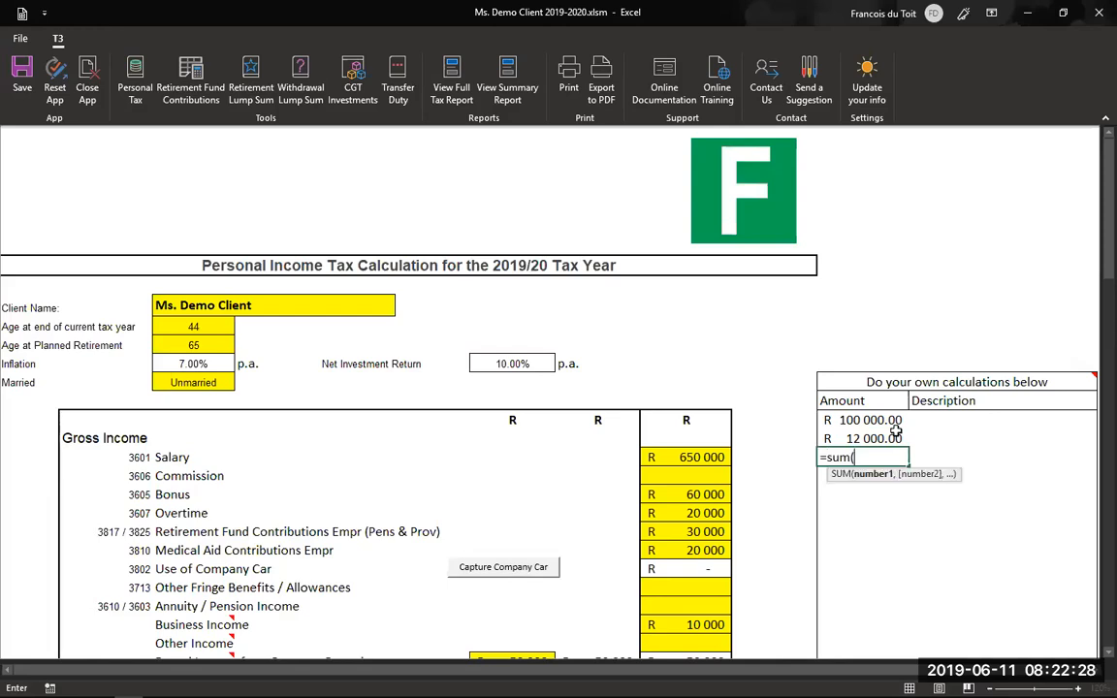
{"action": "left_click_drag", "start_coordinate": [872, 420], "coordinate": [874, 438]}
{"action": "key", "text": "Return"}
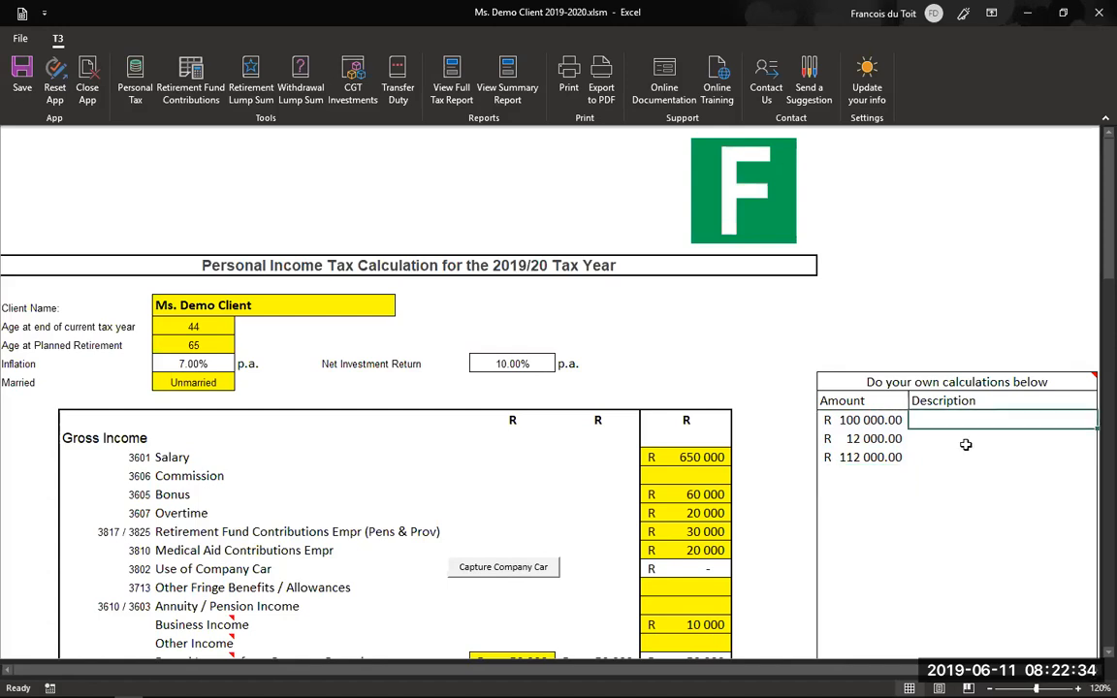
{"action": "left_click", "coordinate": [927, 439]}
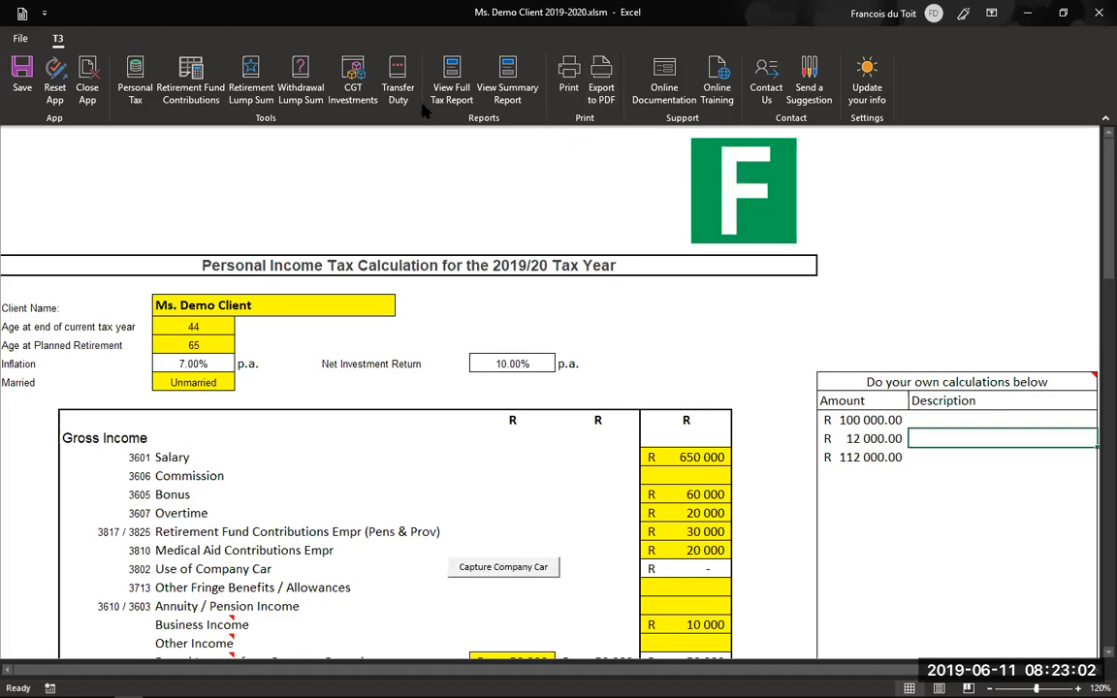
- Open the 2019/20 Full Tax Report from the T3 tab and review its cover page
{"action": "left_click", "coordinate": [449, 78]}
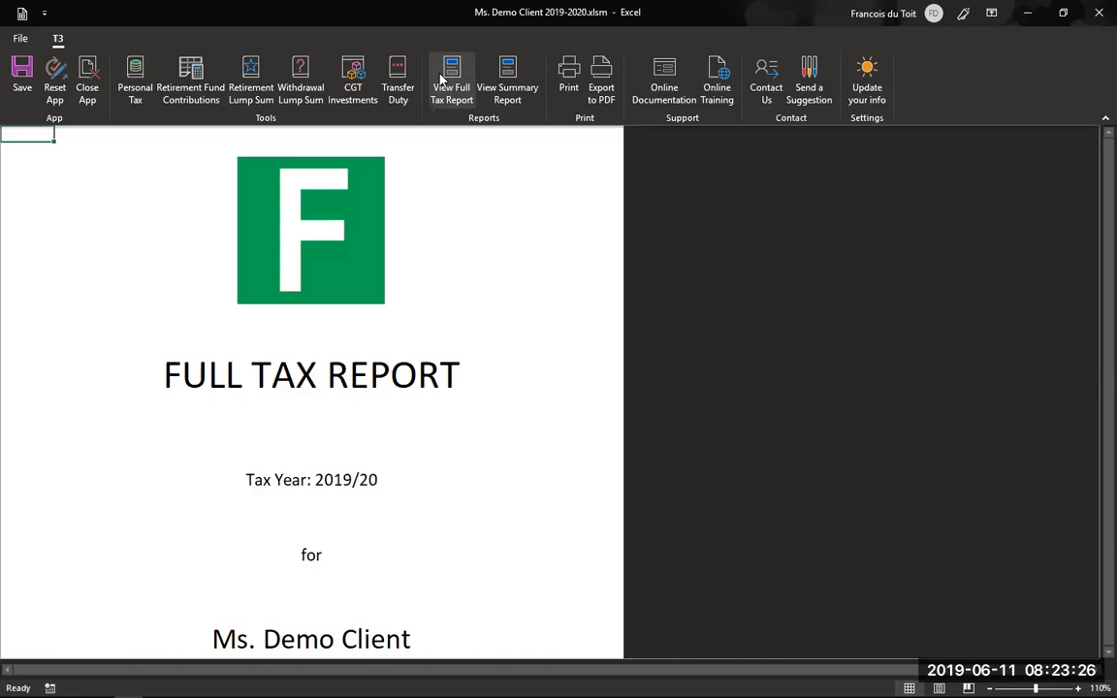
{"action": "scroll", "coordinate": [357, 305], "scroll_direction": "down", "scroll_amount": 3}
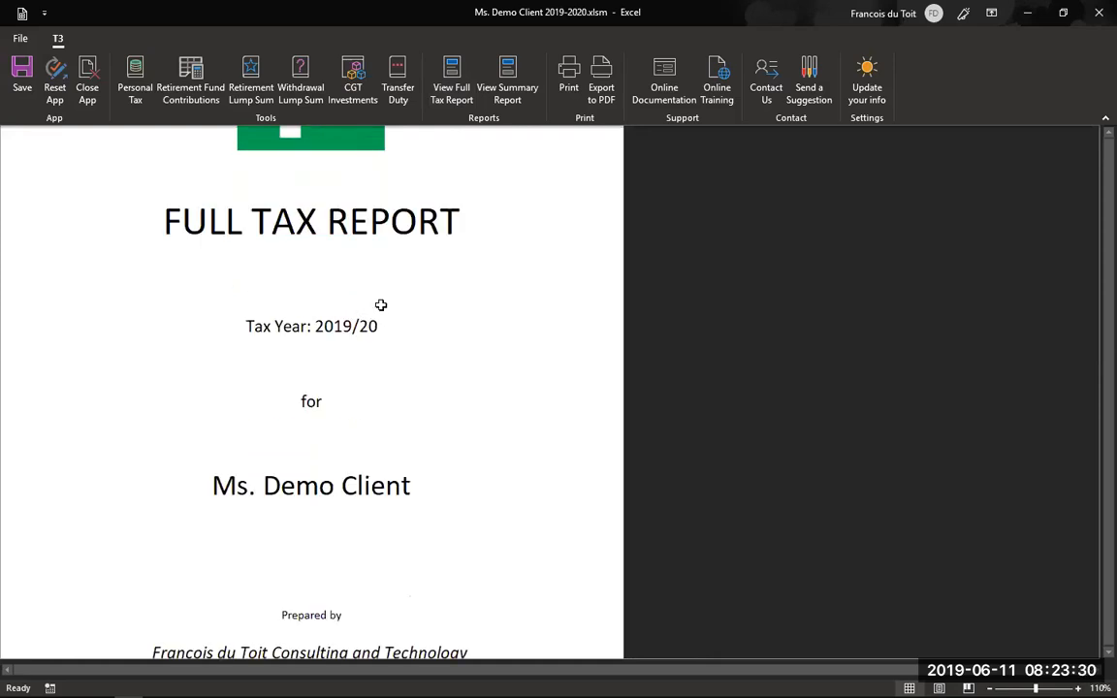
{"action": "scroll", "coordinate": [381, 305], "scroll_direction": "up", "scroll_amount": 3}
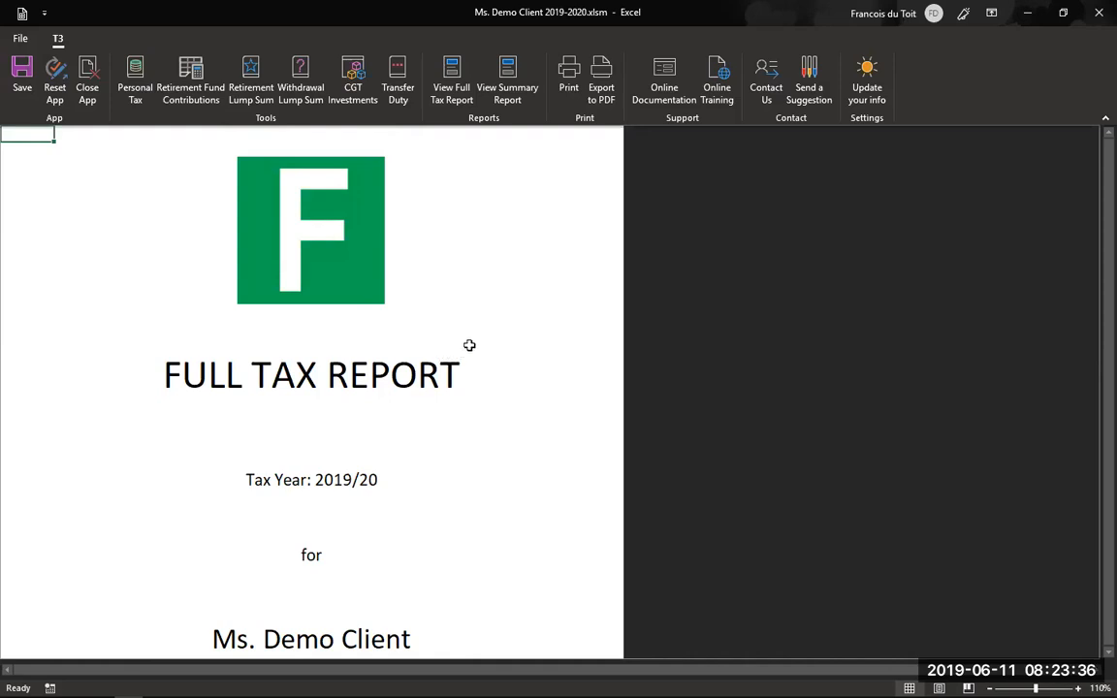
{"action": "left_click", "coordinate": [338, 225]}
{"action": "right_click", "coordinate": [337, 225]}
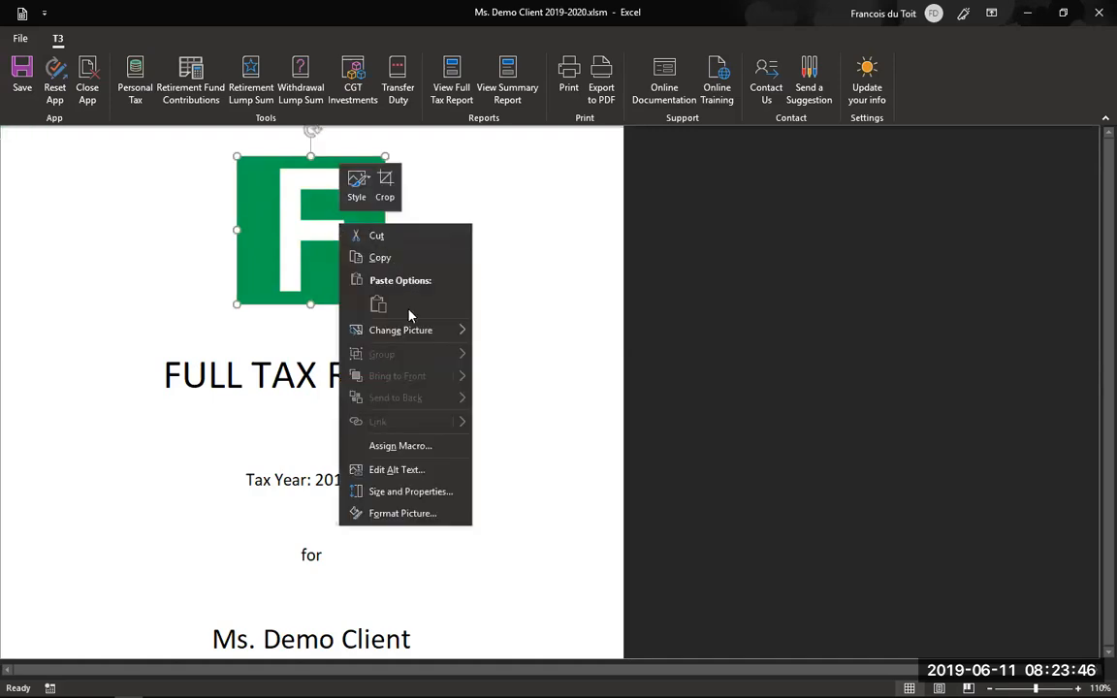
{"action": "mouse_move", "coordinate": [405, 332]}
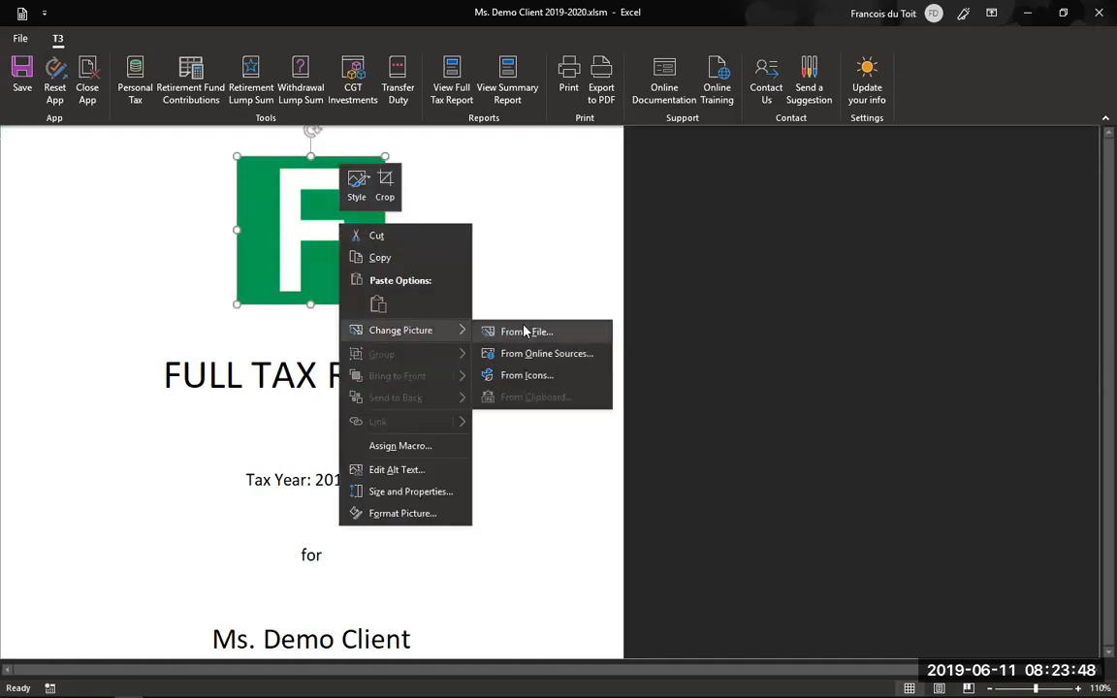
{"action": "key", "text": "Escape"}
{"action": "key", "text": "Escape"}
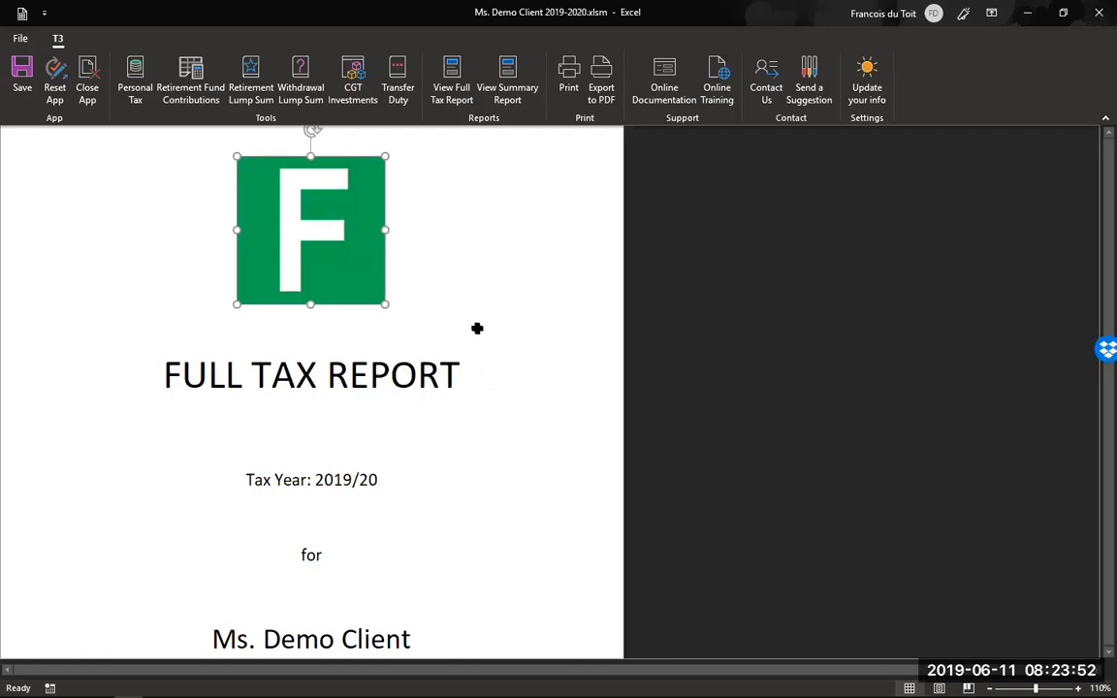
{"action": "scroll", "coordinate": [476, 327], "scroll_direction": "down", "scroll_amount": 3}
{"action": "scroll", "coordinate": [477, 327], "scroll_direction": "down", "scroll_amount": 2}
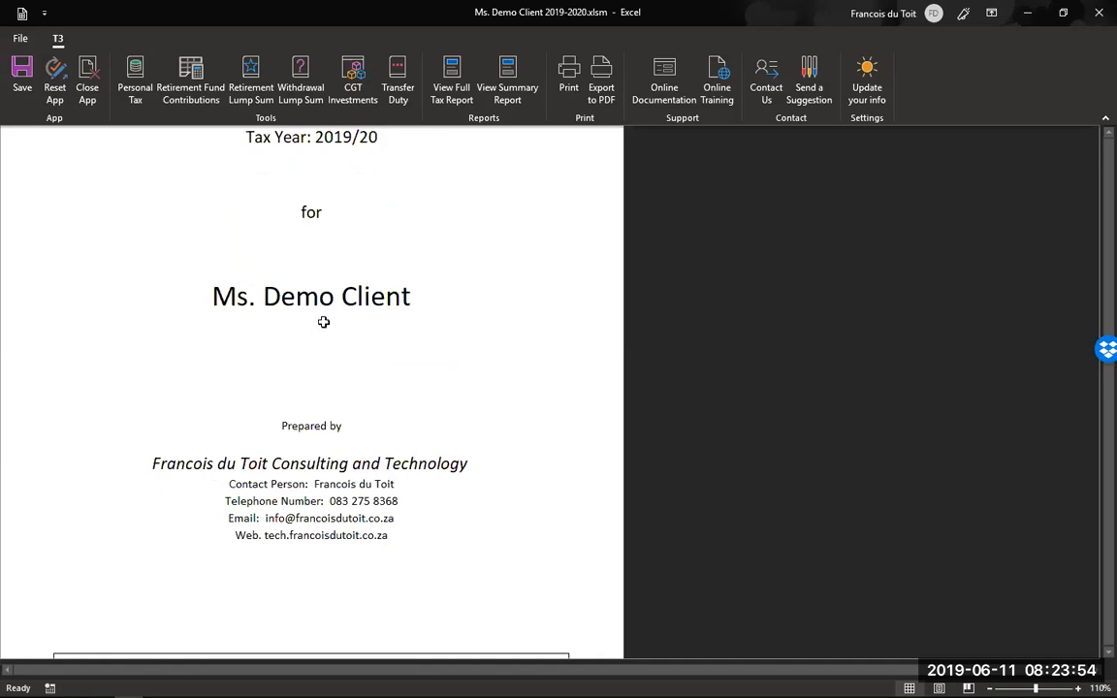
{"action": "scroll", "coordinate": [330, 427], "scroll_direction": "down", "scroll_amount": 1}
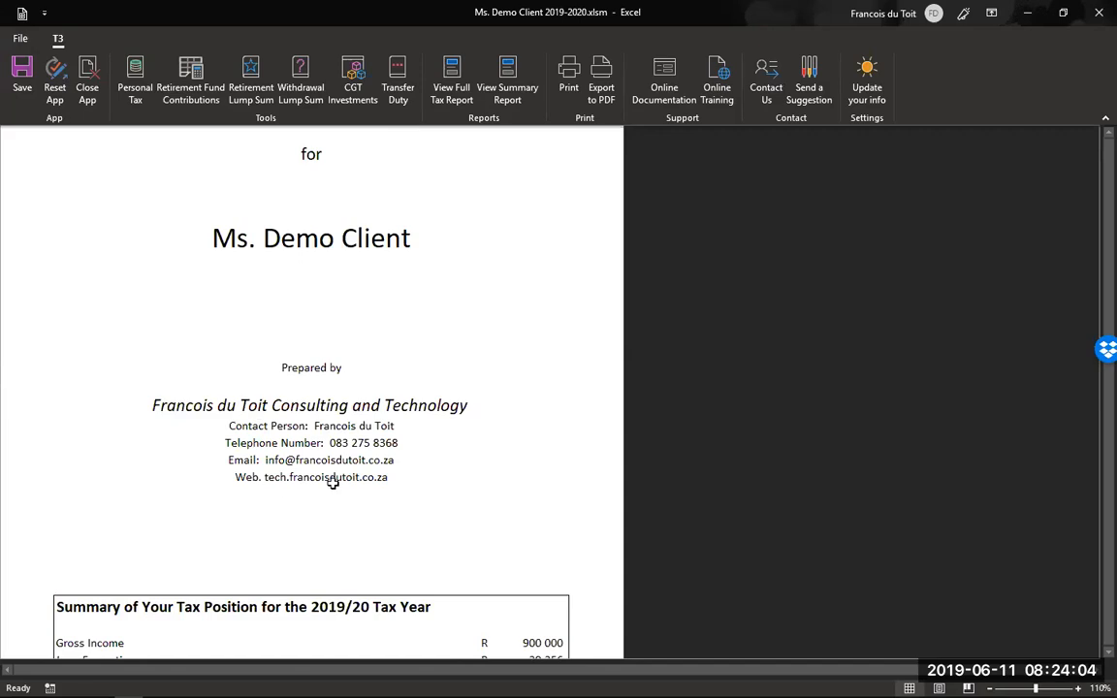
{"action": "left_click", "coordinate": [877, 78]}
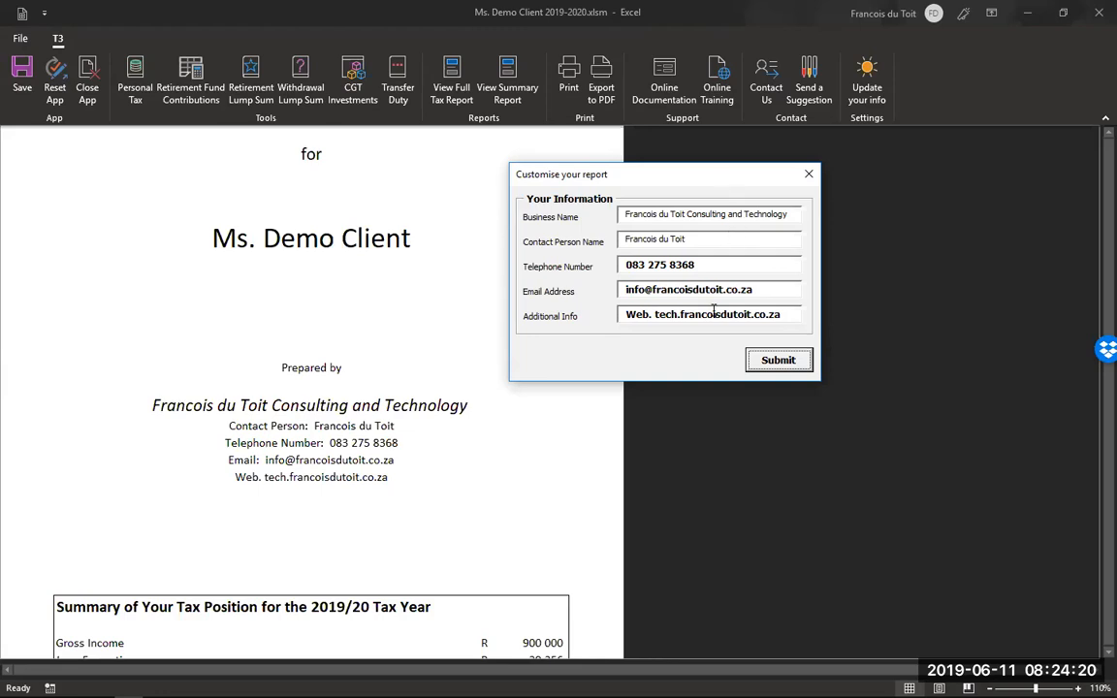
{"action": "left_click", "coordinate": [809, 174]}
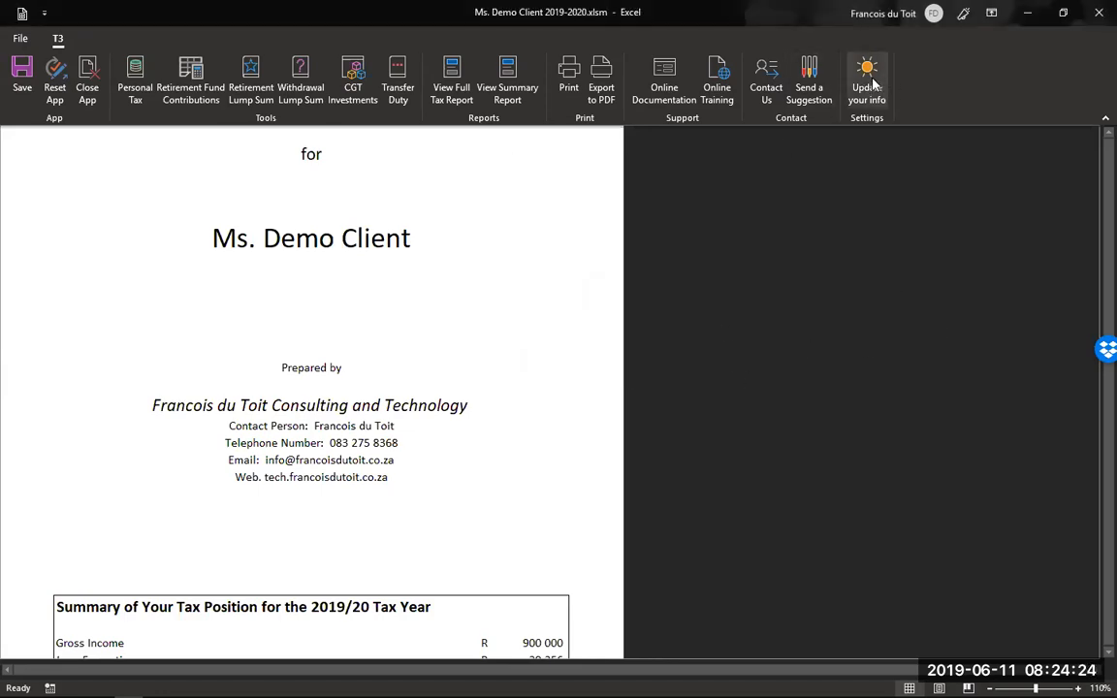
- Review the Summary of Your Tax Position table, then return to the Personal Tax calculation sheet
{"action": "scroll", "coordinate": [446, 287], "scroll_direction": "down", "scroll_amount": 6}
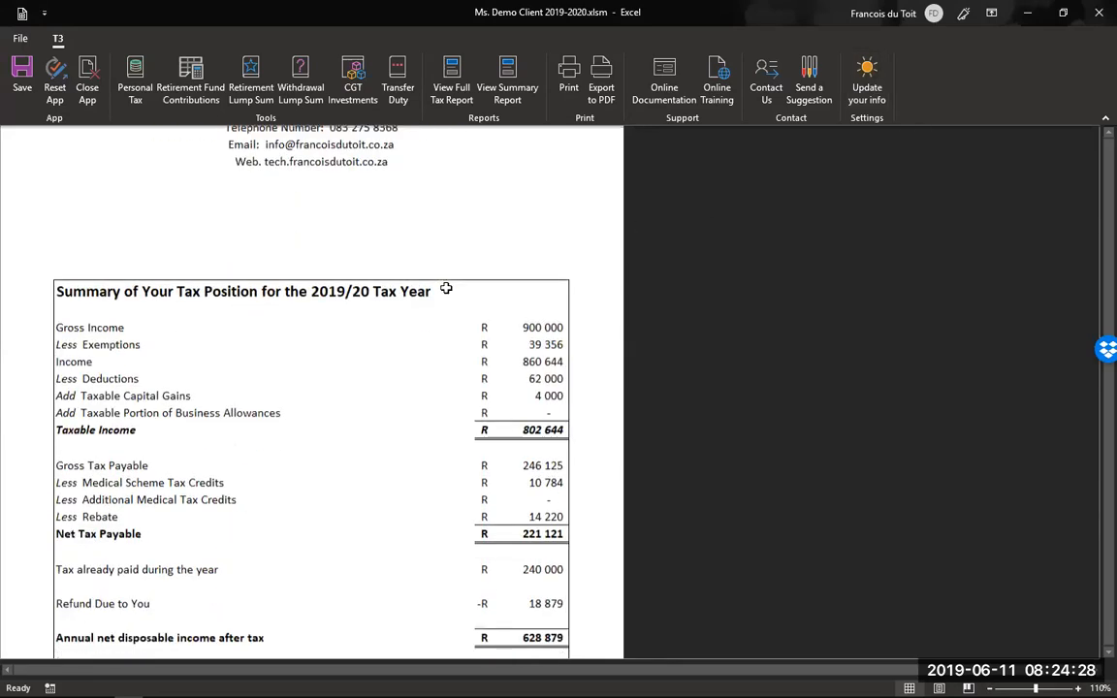
{"action": "scroll", "coordinate": [446, 288], "scroll_direction": "up", "scroll_amount": 5}
{"action": "scroll", "coordinate": [437, 310], "scroll_direction": "down", "scroll_amount": 4}
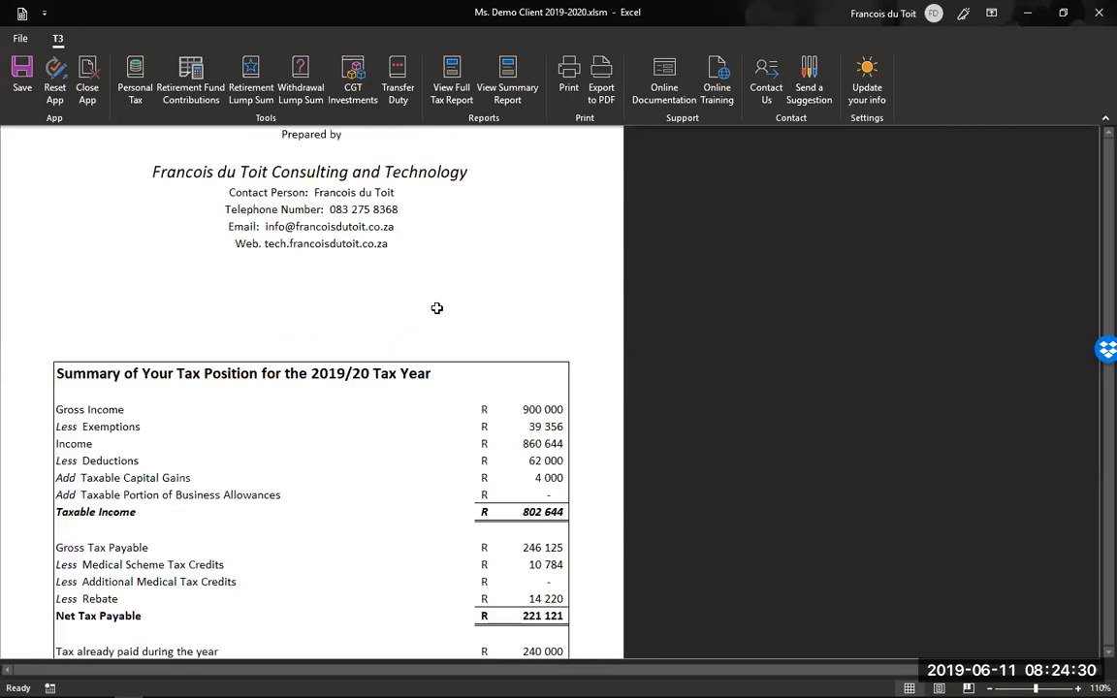
{"action": "scroll", "coordinate": [436, 308], "scroll_direction": "down", "scroll_amount": 2}
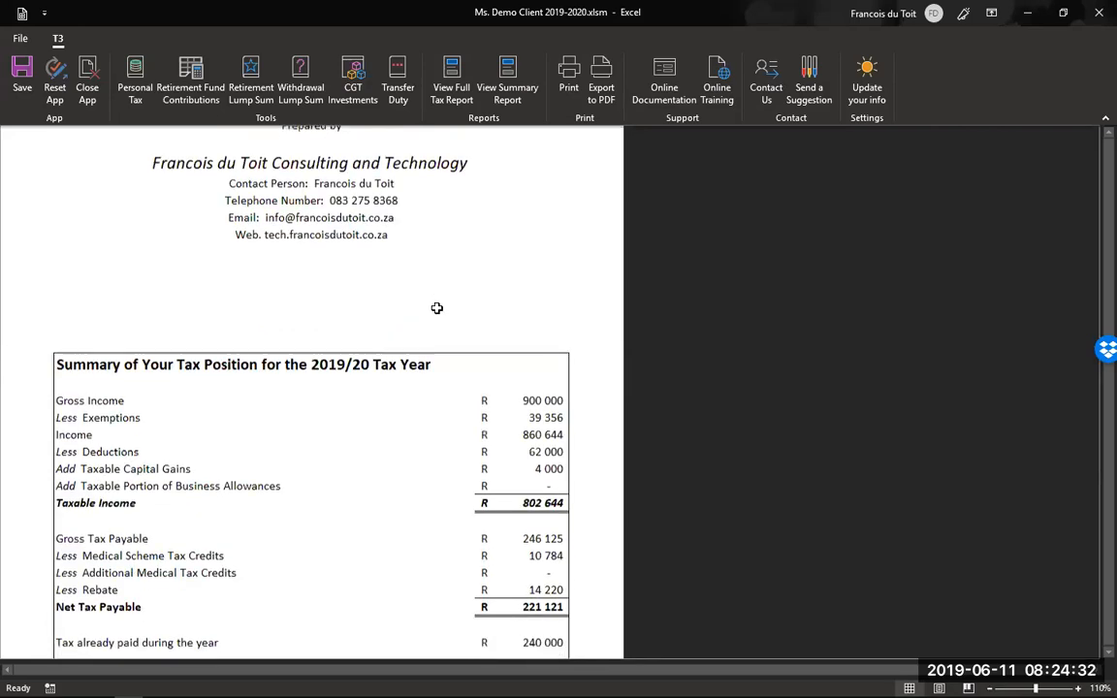
{"action": "scroll", "coordinate": [436, 310], "scroll_direction": "down", "scroll_amount": 4}
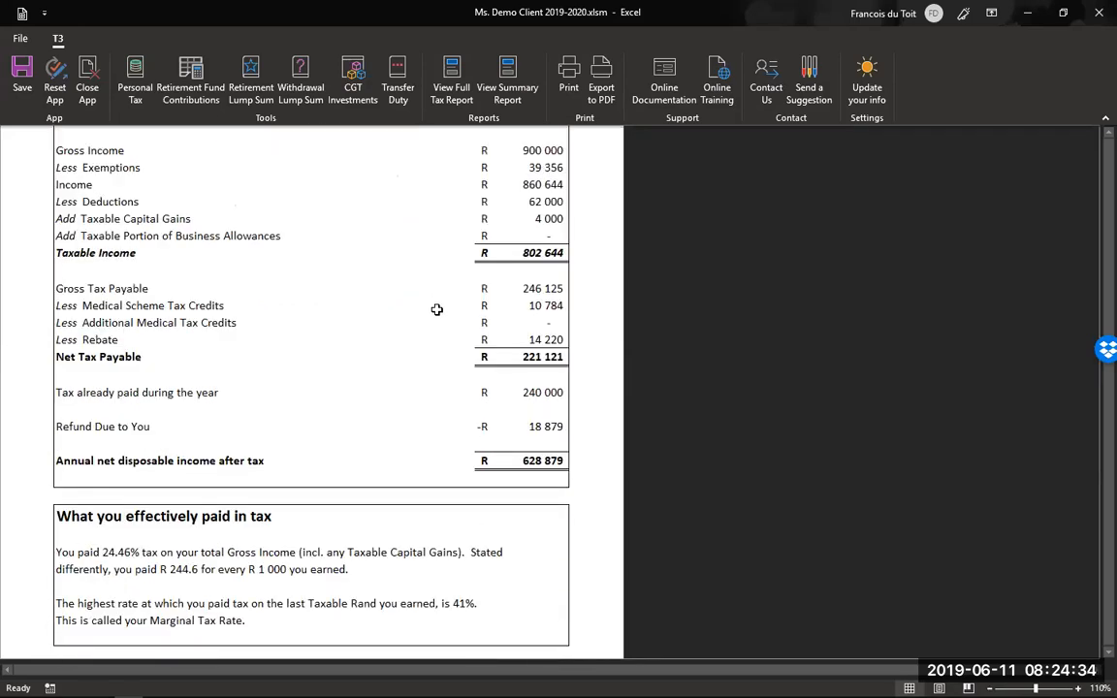
{"action": "scroll", "coordinate": [437, 310], "scroll_direction": "up", "scroll_amount": 1}
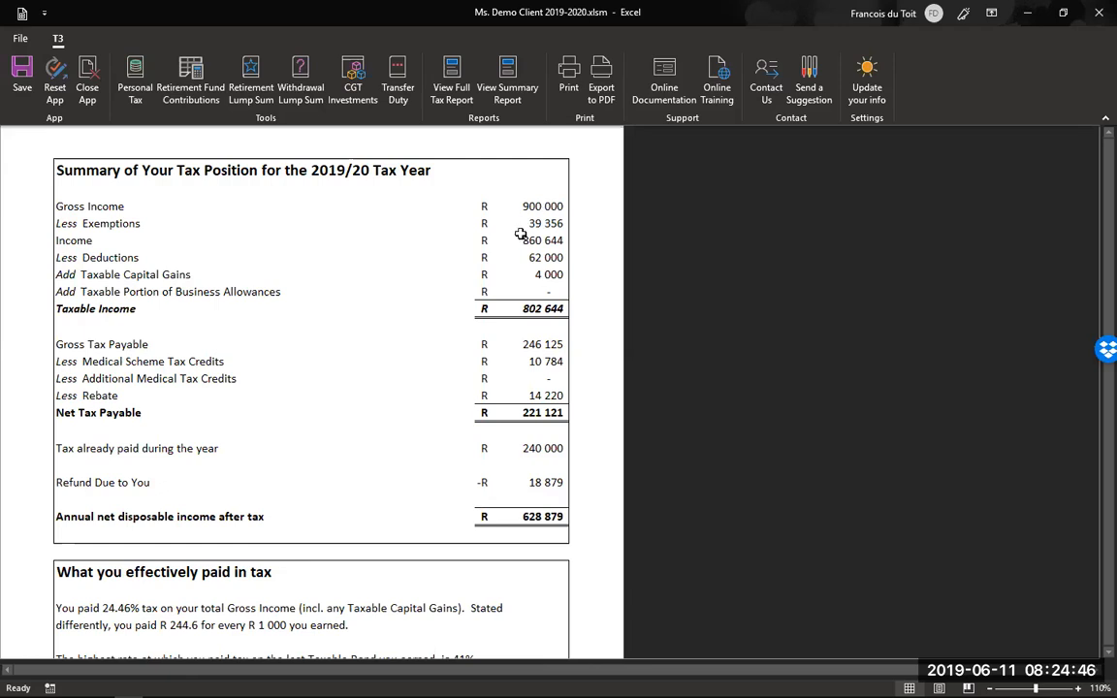
{"action": "left_click", "coordinate": [133, 89]}
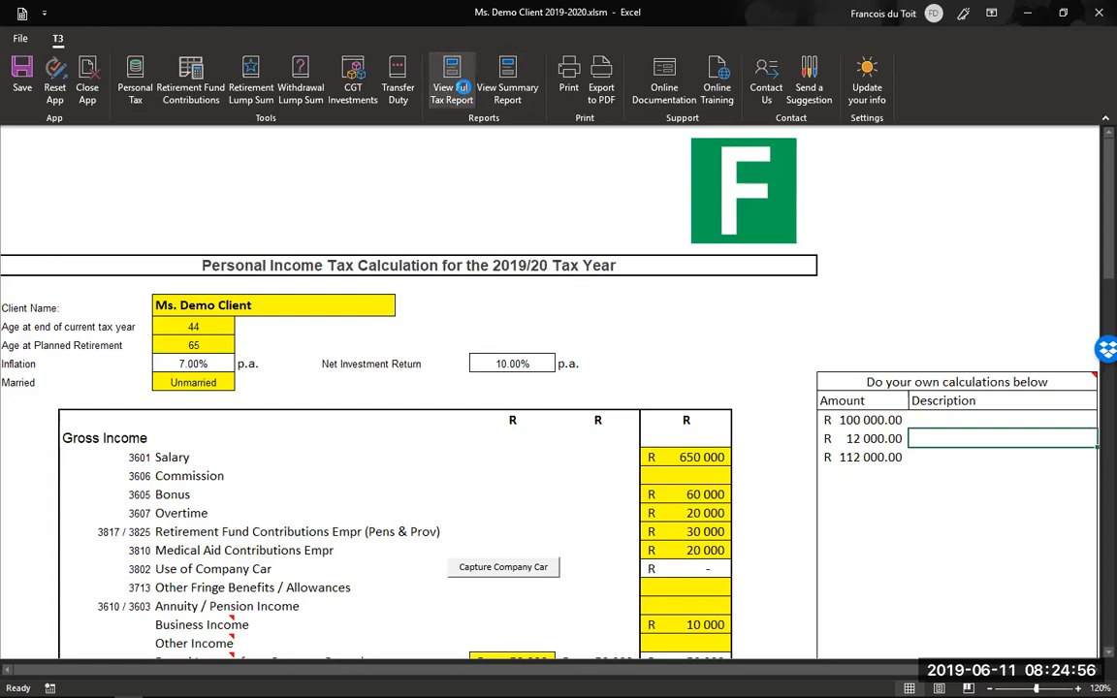
- Open the Summary Report and read the planning opportunities: save R 14 648 monthly, save R 70 440 tax
{"action": "left_click", "coordinate": [497, 103]}
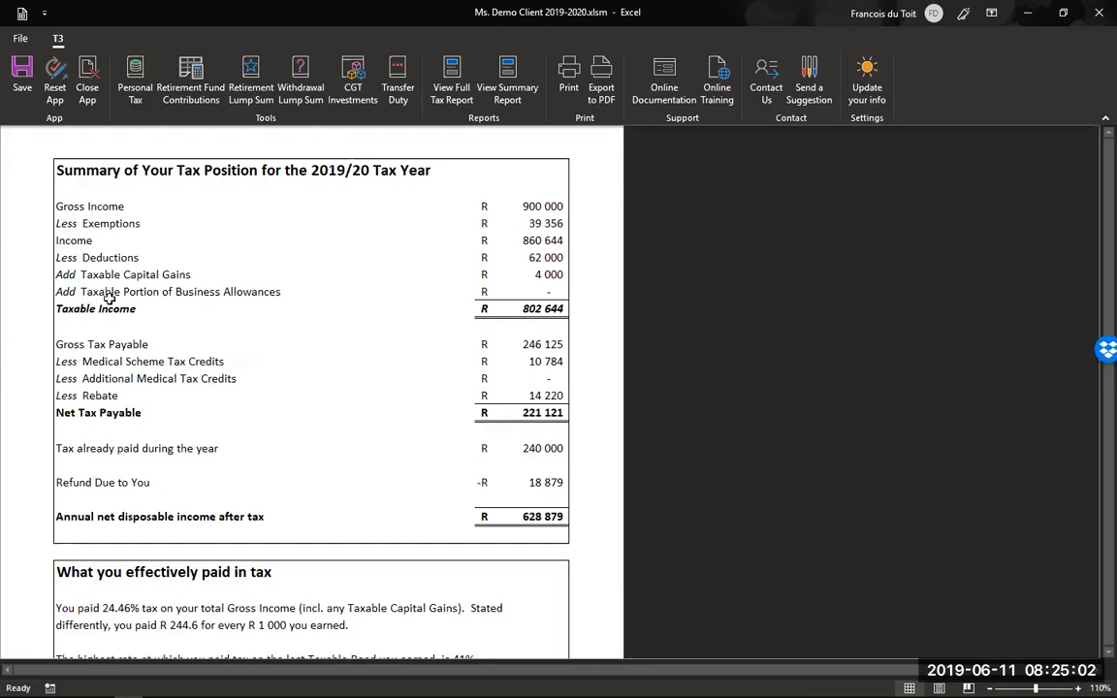
{"action": "scroll", "coordinate": [119, 328], "scroll_direction": "down", "scroll_amount": 3}
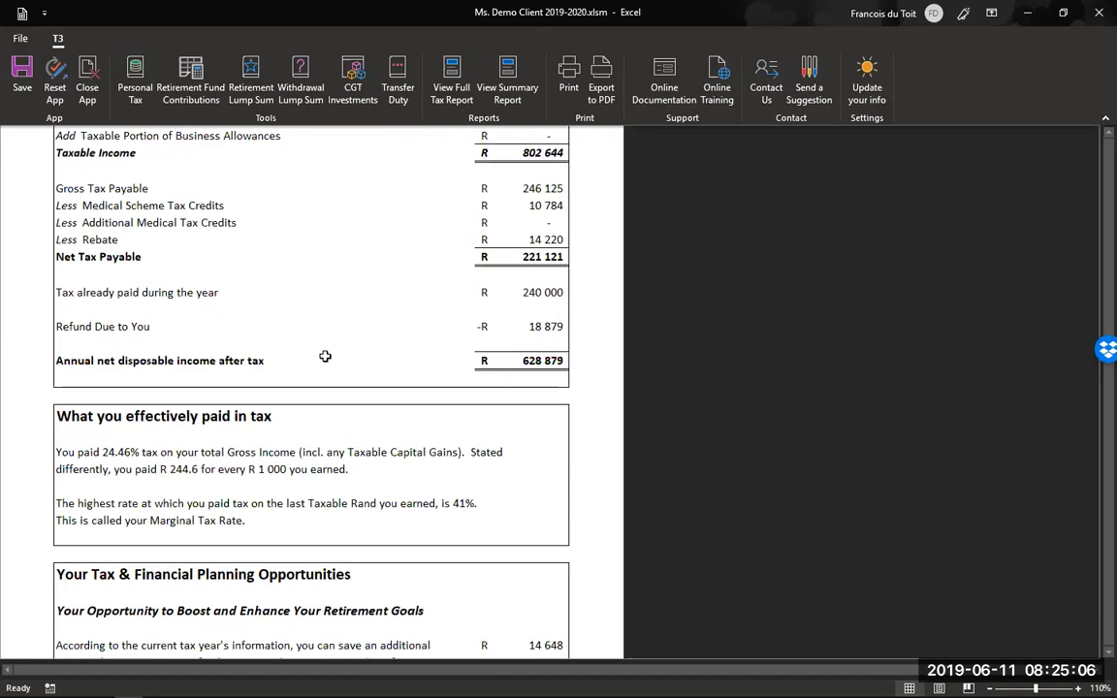
{"action": "scroll", "coordinate": [326, 362], "scroll_direction": "down", "scroll_amount": 1}
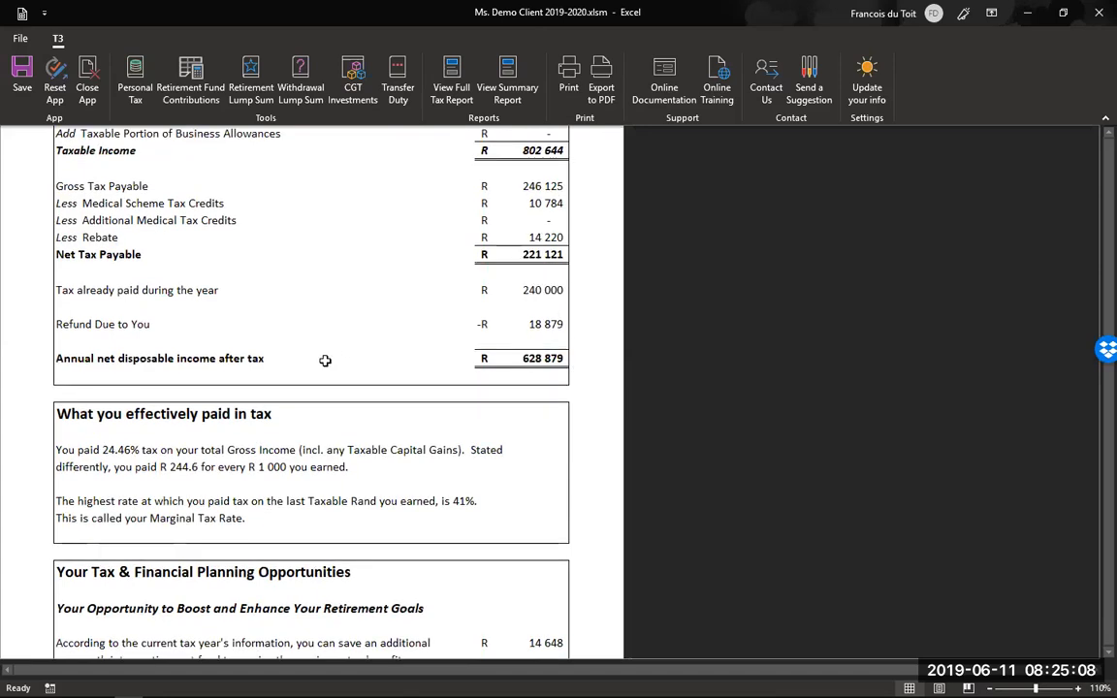
{"action": "scroll", "coordinate": [325, 359], "scroll_direction": "up", "scroll_amount": 3}
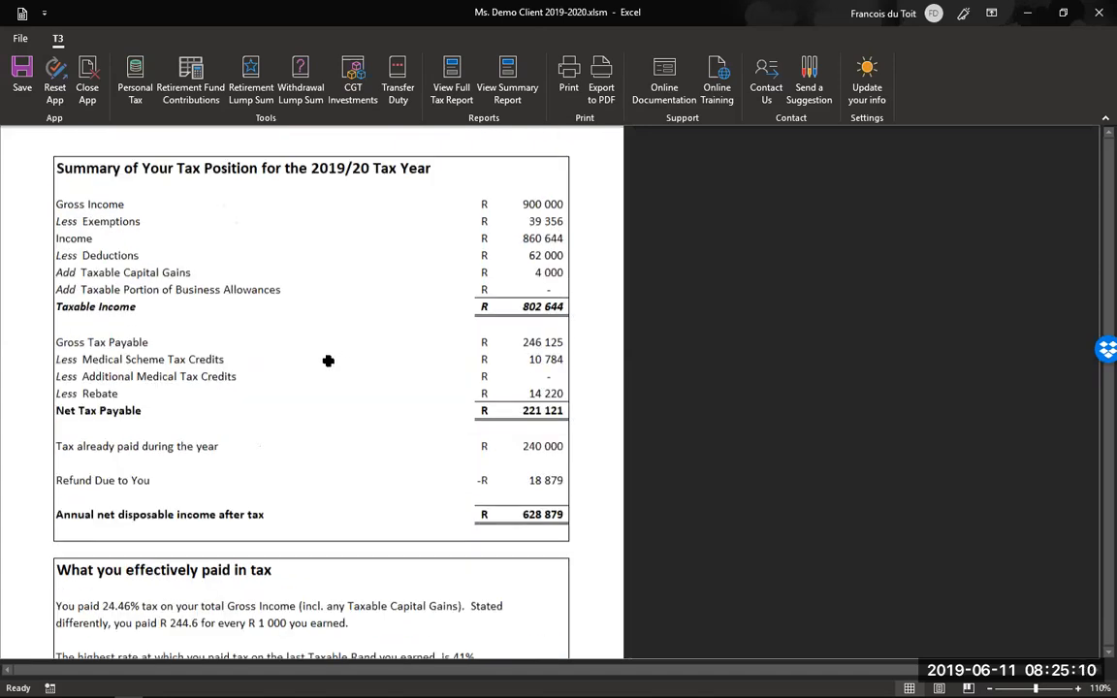
{"action": "scroll", "coordinate": [326, 360], "scroll_direction": "down", "scroll_amount": 7}
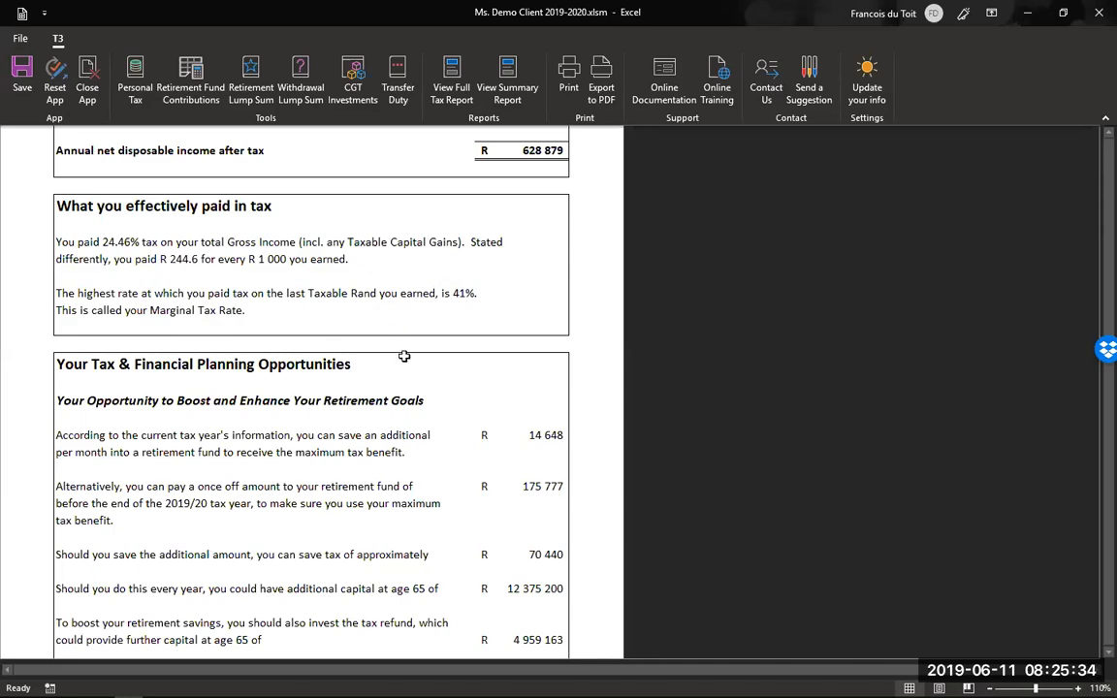
{"action": "scroll", "coordinate": [405, 356], "scroll_direction": "down", "scroll_amount": 1}
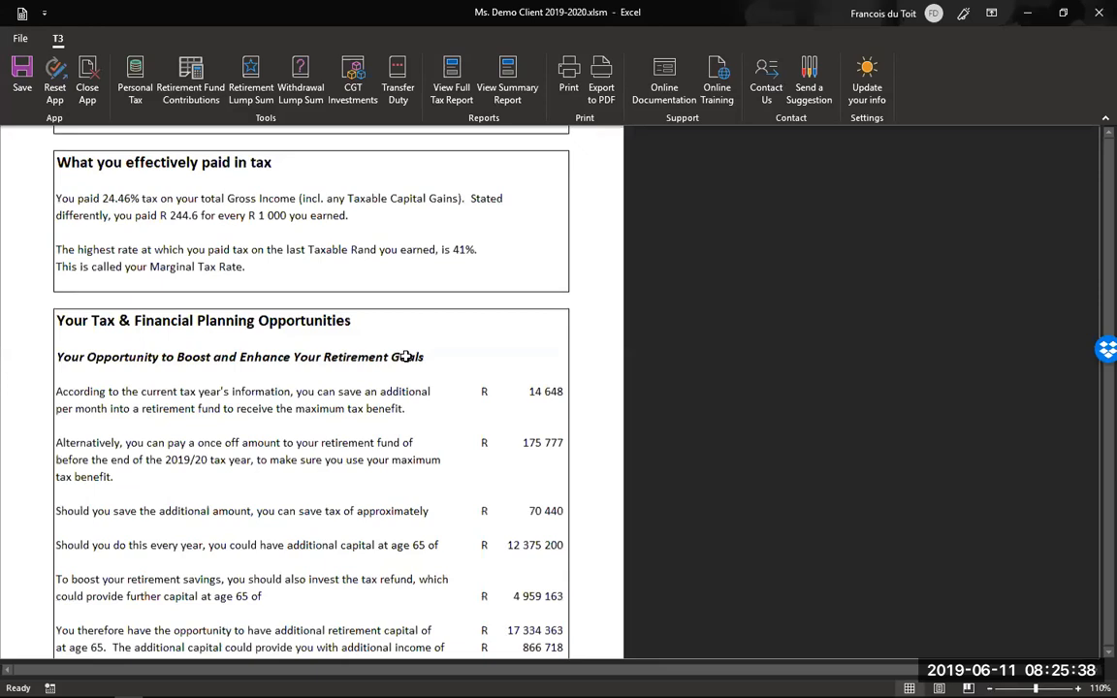
{"action": "scroll", "coordinate": [406, 356], "scroll_direction": "down", "scroll_amount": 3}
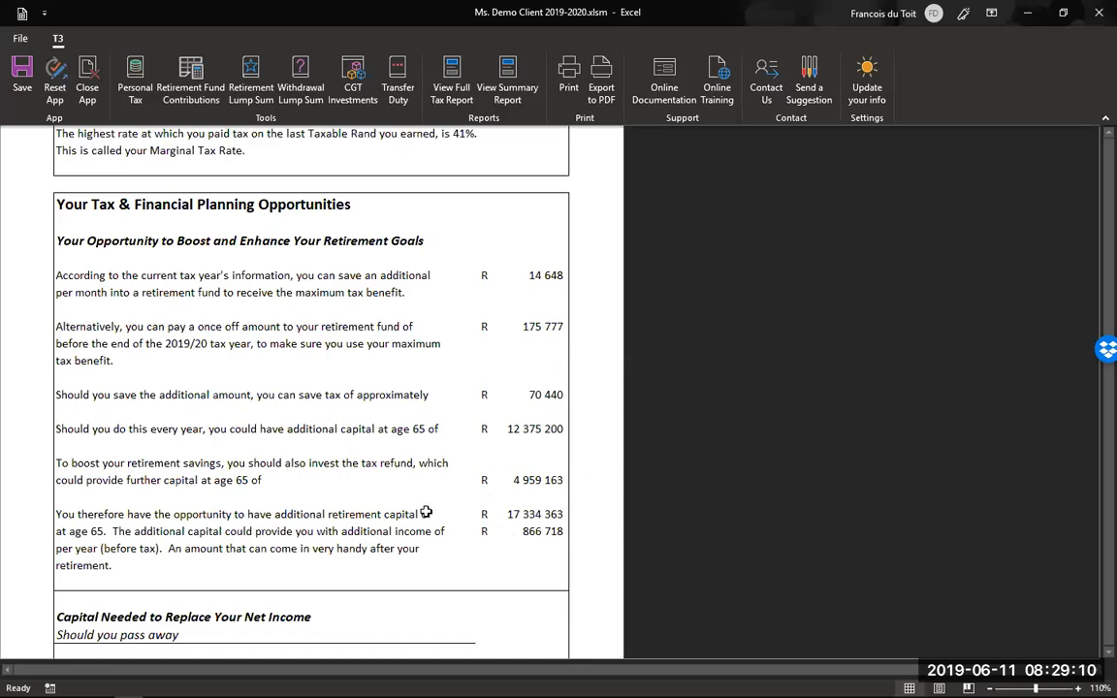
- Scroll through the report, then open the Retirement Fund Contributions calculator showing the R 207 777 yearly maximum
{"action": "scroll", "coordinate": [425, 510], "scroll_direction": "down", "scroll_amount": 1}
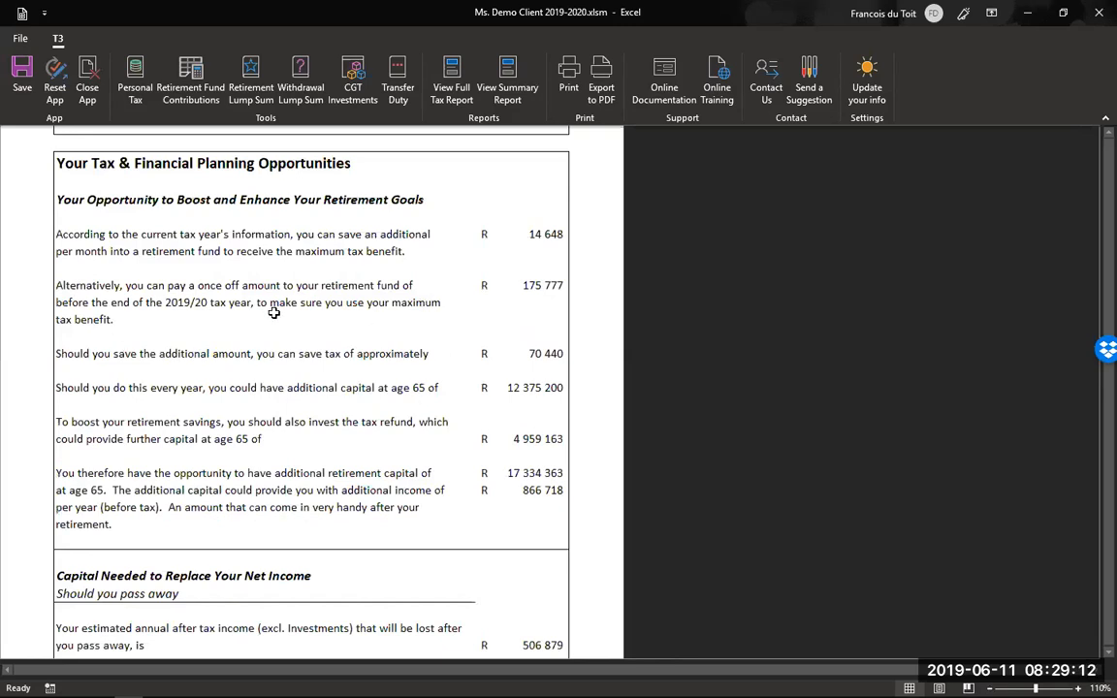
{"action": "scroll", "coordinate": [293, 374], "scroll_direction": "up", "scroll_amount": 1}
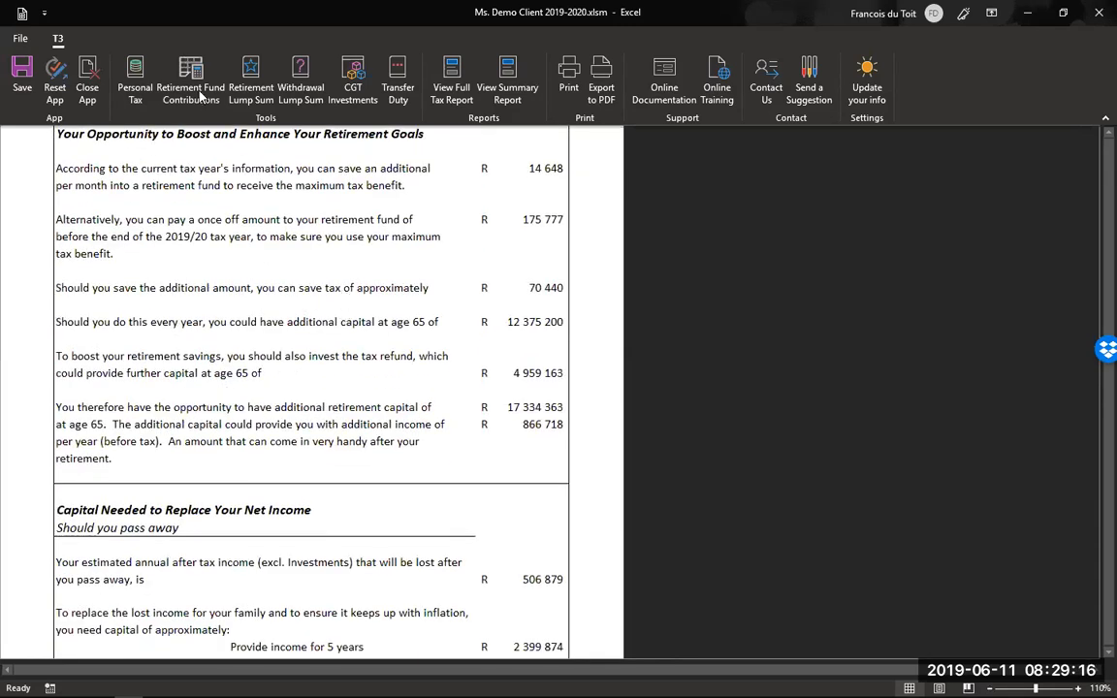
{"action": "scroll", "coordinate": [194, 89], "scroll_direction": "up", "scroll_amount": 2}
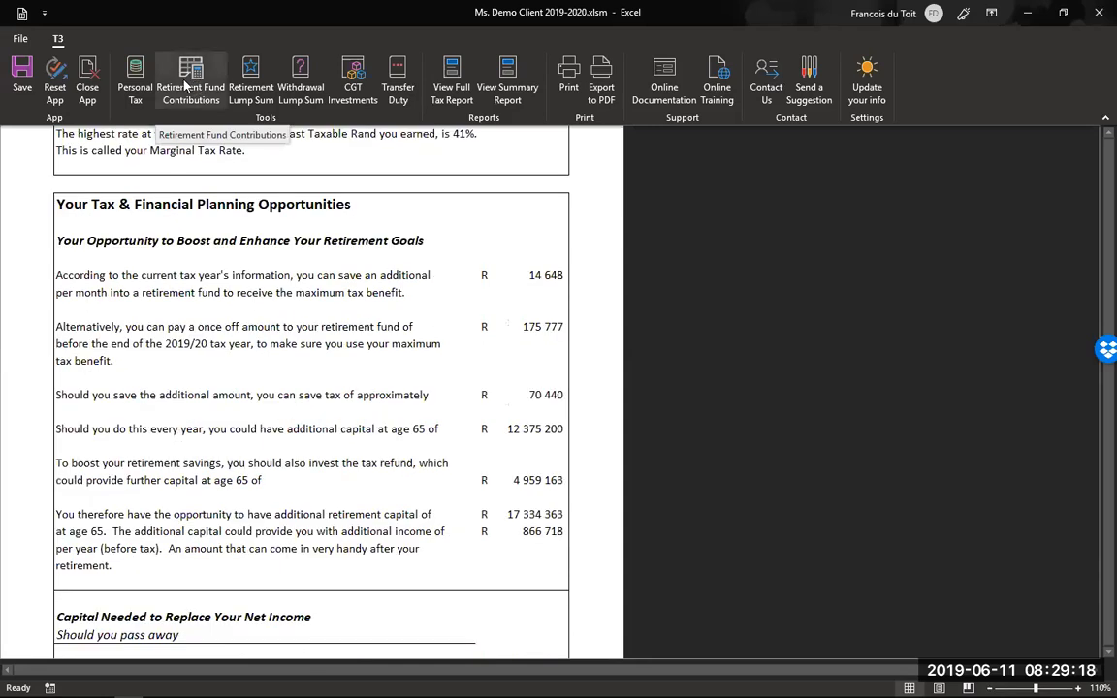
{"action": "left_click", "coordinate": [187, 73]}
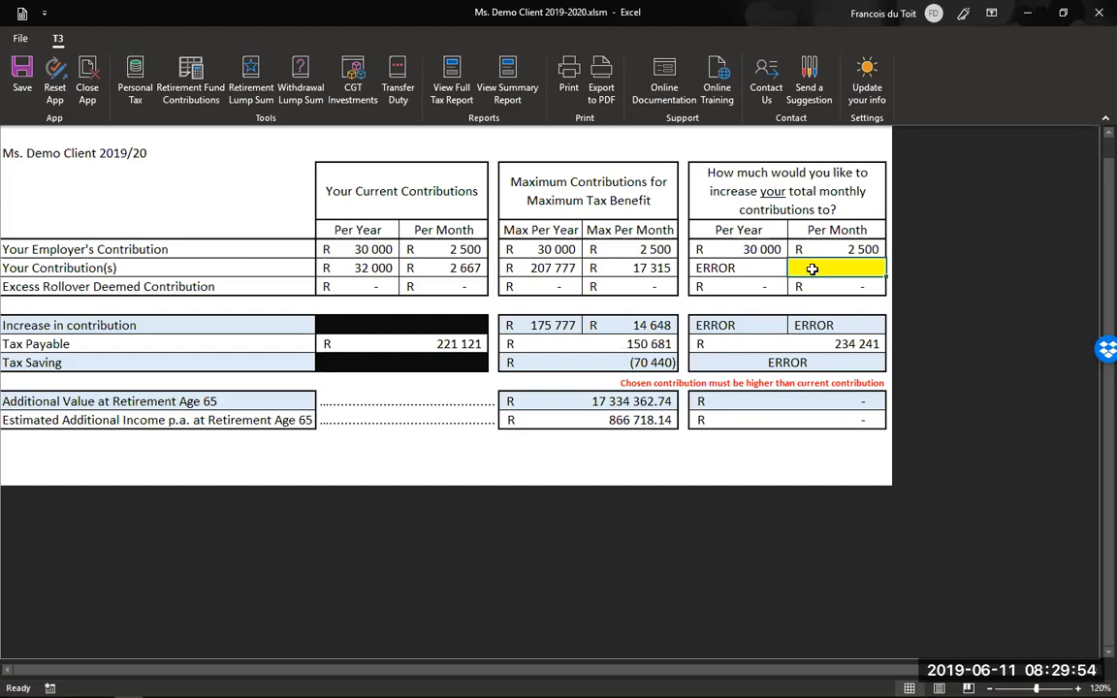
- Enter R 10 000 as the desired monthly contribution, then view the full tax report
{"action": "type", "text": "10000"}
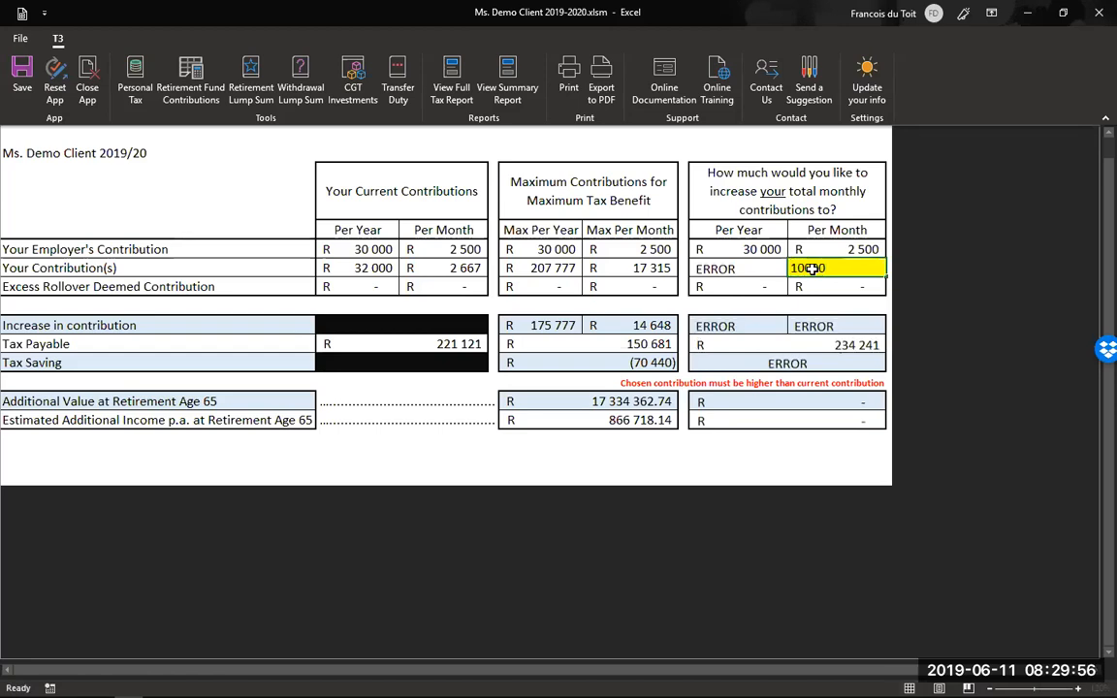
{"action": "key", "text": "Return"}
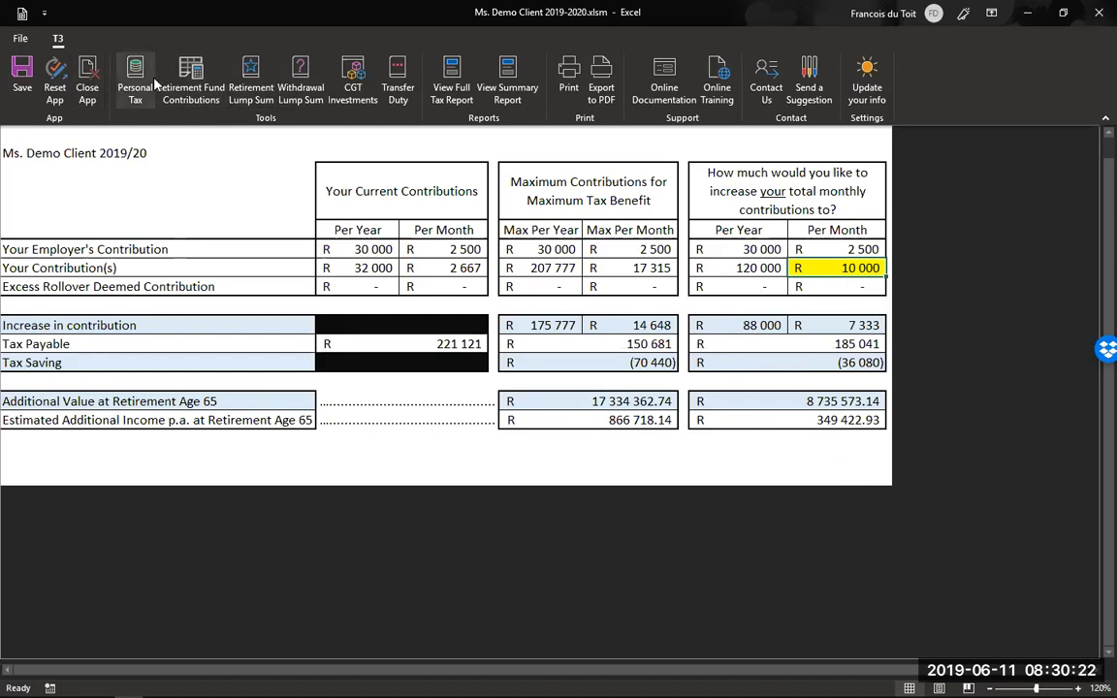
{"action": "left_click", "coordinate": [436, 80]}
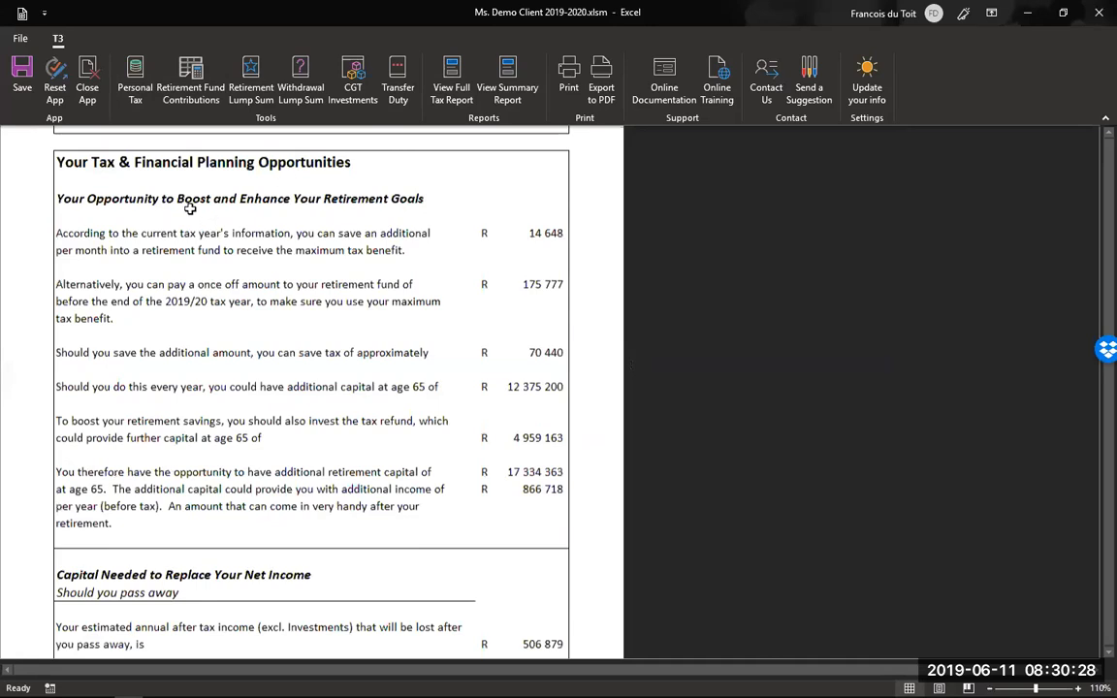
- Scroll the full tax report down to the Capital Needed to Replace Your Net Income section
{"action": "scroll", "coordinate": [291, 238], "scroll_direction": "down", "scroll_amount": 7}
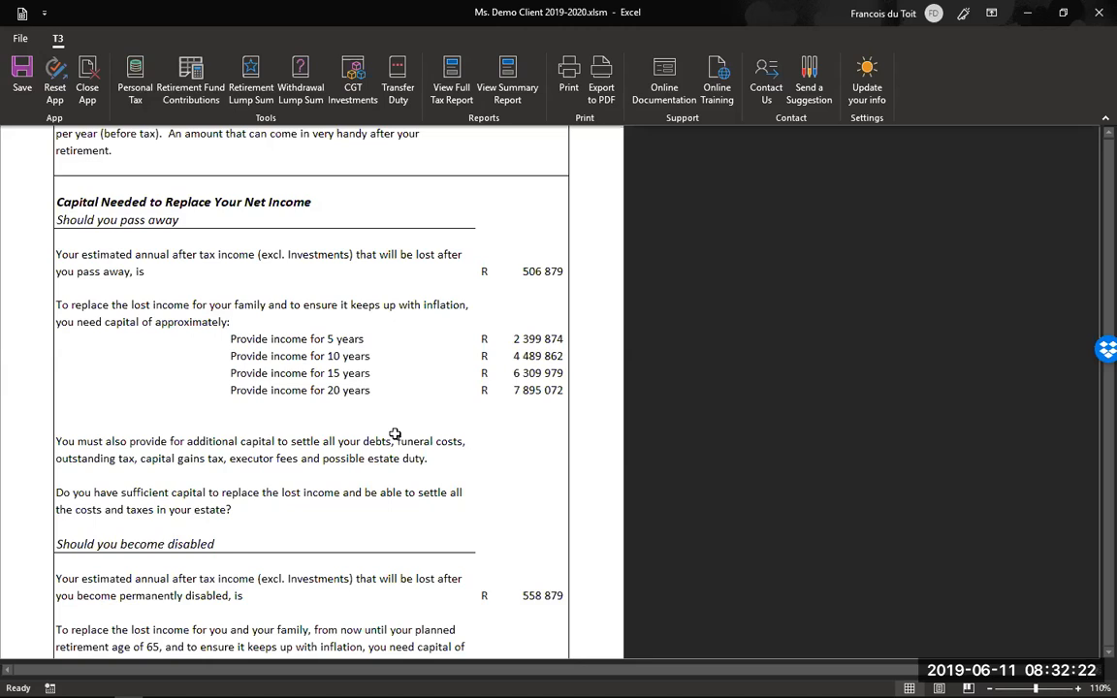
{"action": "scroll", "coordinate": [397, 436], "scroll_direction": "down", "scroll_amount": 1}
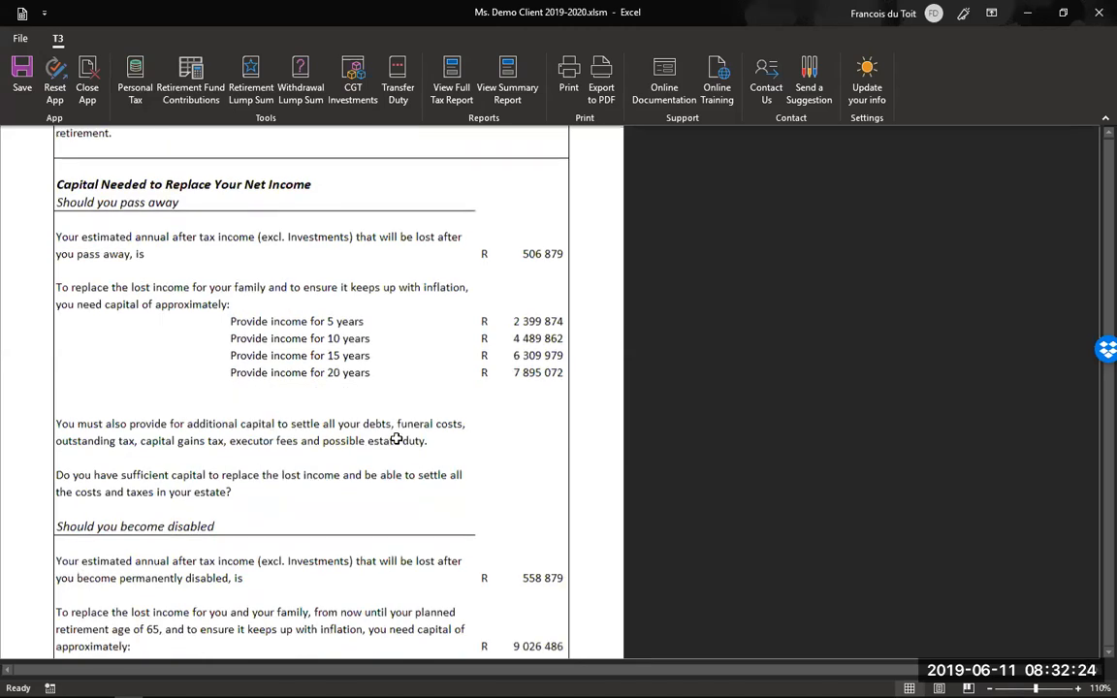
{"action": "scroll", "coordinate": [396, 440], "scroll_direction": "down", "scroll_amount": 5}
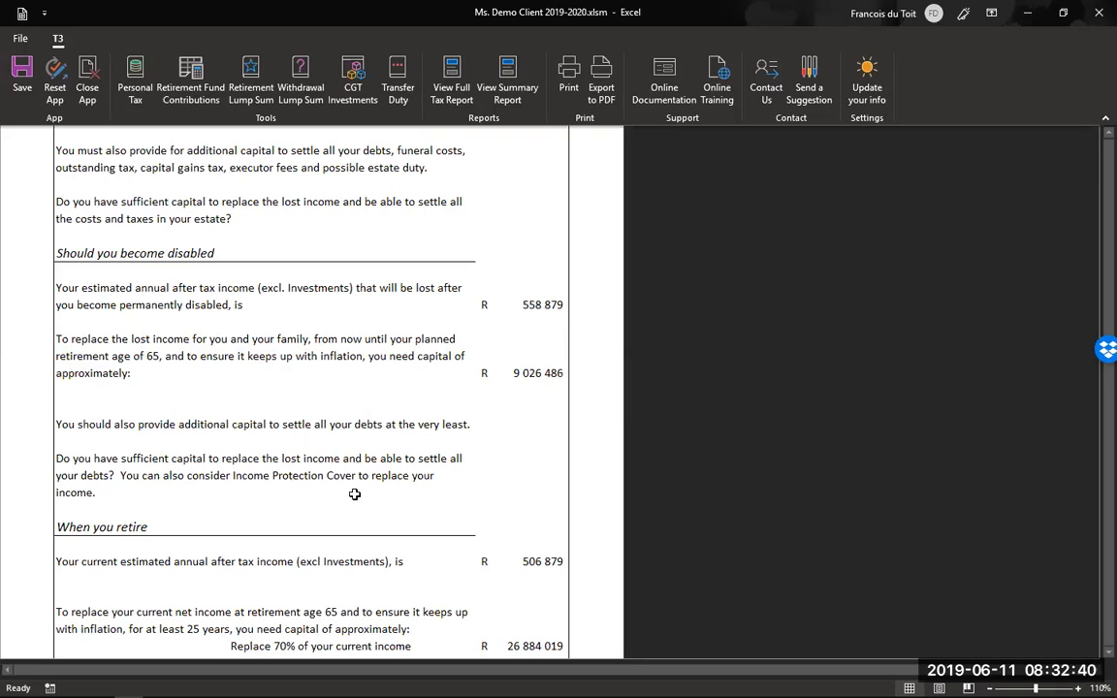
{"action": "scroll", "coordinate": [379, 467], "scroll_direction": "down", "scroll_amount": 1}
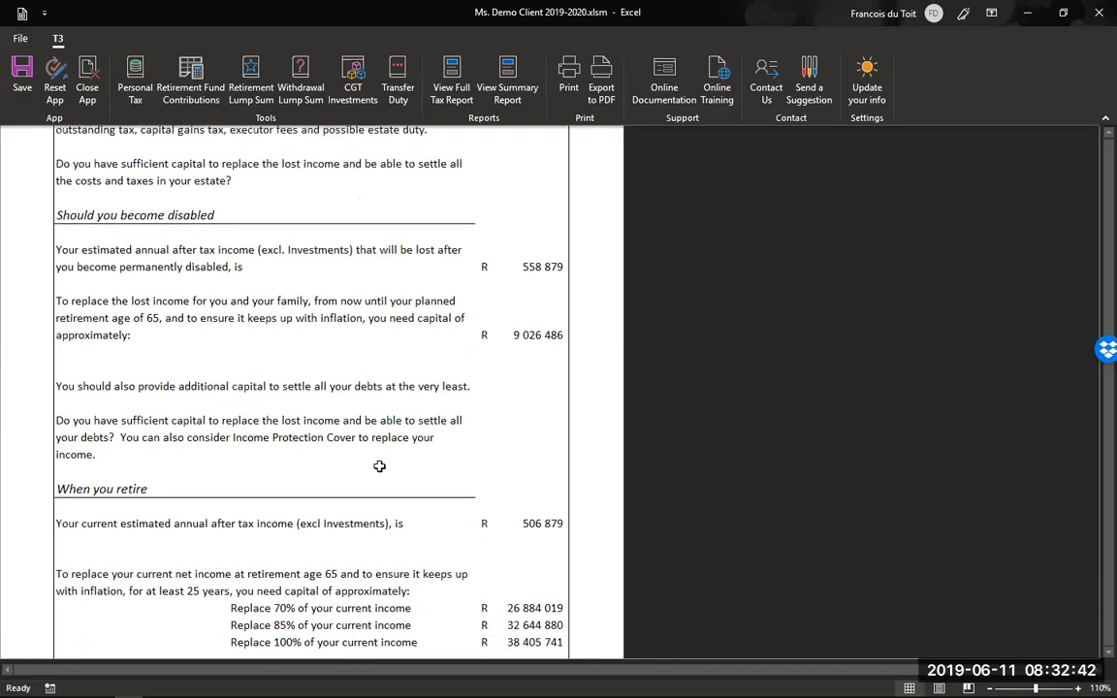
{"action": "scroll", "coordinate": [379, 465], "scroll_direction": "down", "scroll_amount": 5}
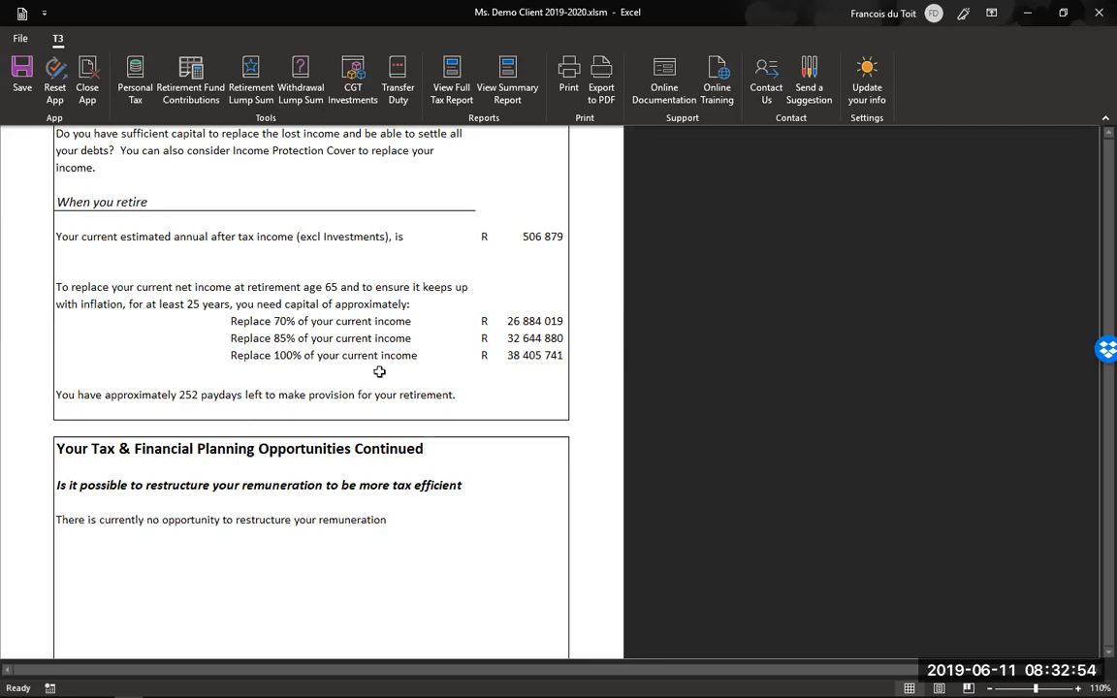
{"action": "scroll", "coordinate": [379, 371], "scroll_direction": "down", "scroll_amount": 1}
{"action": "scroll", "coordinate": [380, 372], "scroll_direction": "down", "scroll_amount": 3}
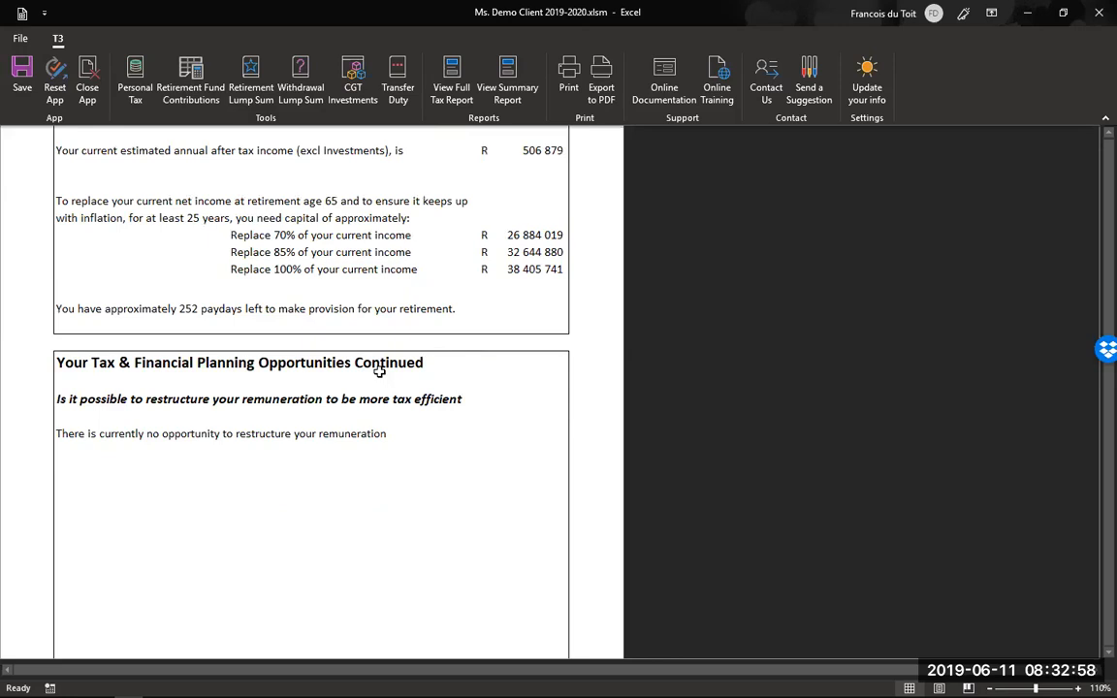
{"action": "scroll", "coordinate": [379, 370], "scroll_direction": "down", "scroll_amount": 1}
{"action": "scroll", "coordinate": [291, 291], "scroll_direction": "down", "scroll_amount": 2}
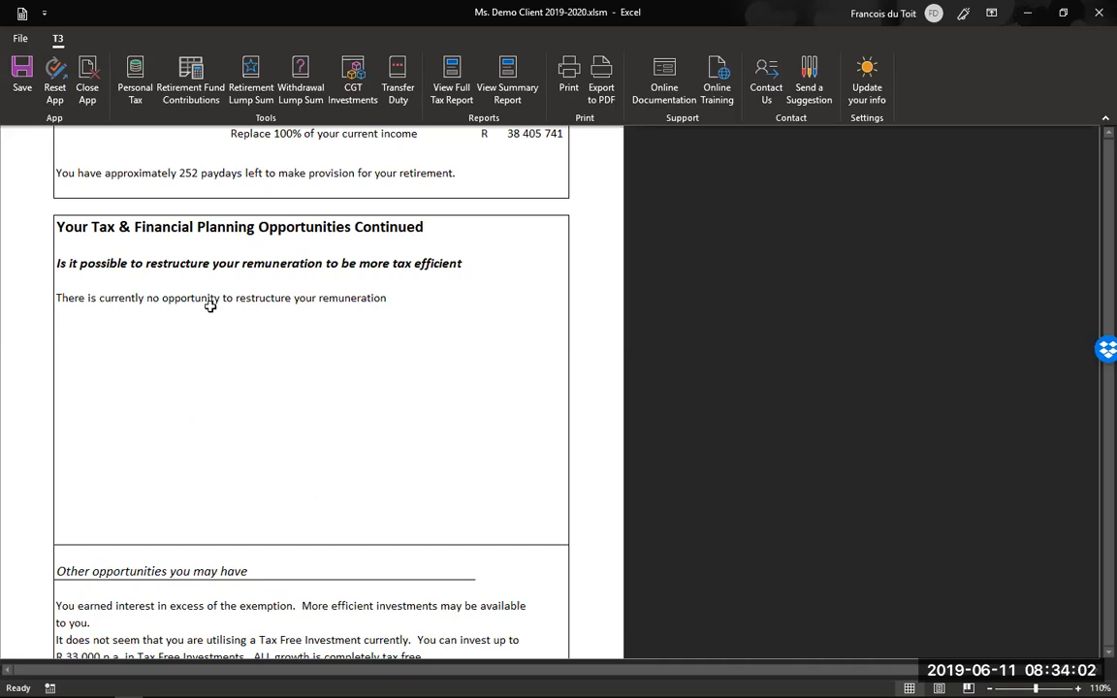
- Scroll the full tax report down to the Additional notes section
{"action": "scroll", "coordinate": [327, 350], "scroll_direction": "up", "scroll_amount": 1}
{"action": "scroll", "coordinate": [329, 349], "scroll_direction": "up", "scroll_amount": 5}
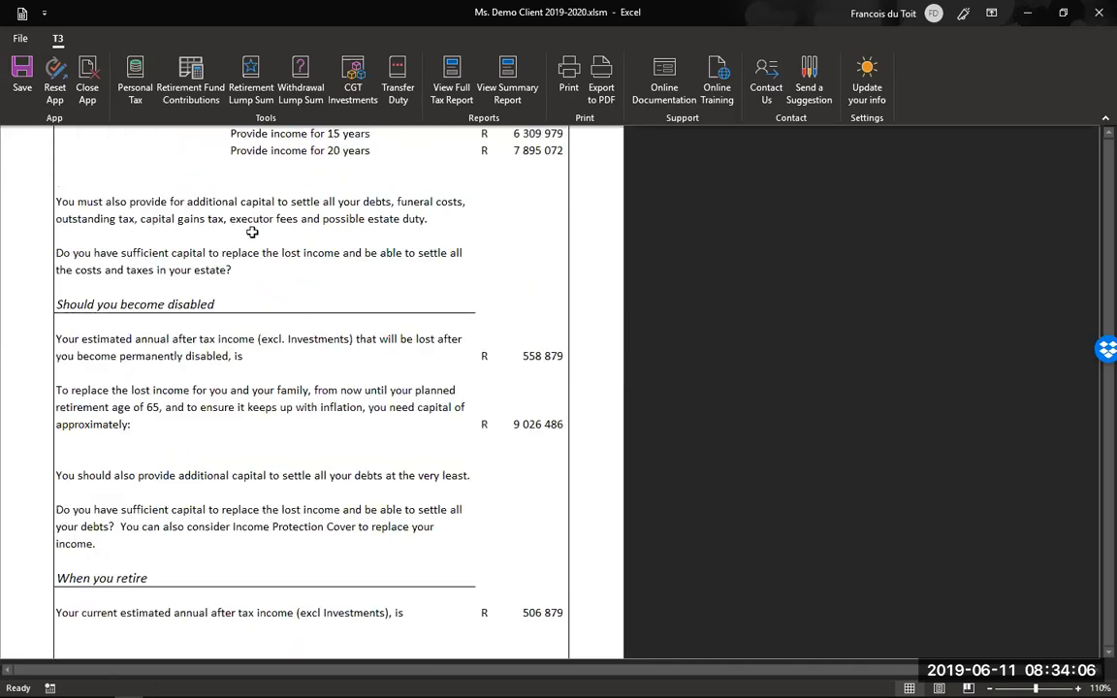
{"action": "scroll", "coordinate": [209, 344], "scroll_direction": "down", "scroll_amount": 10}
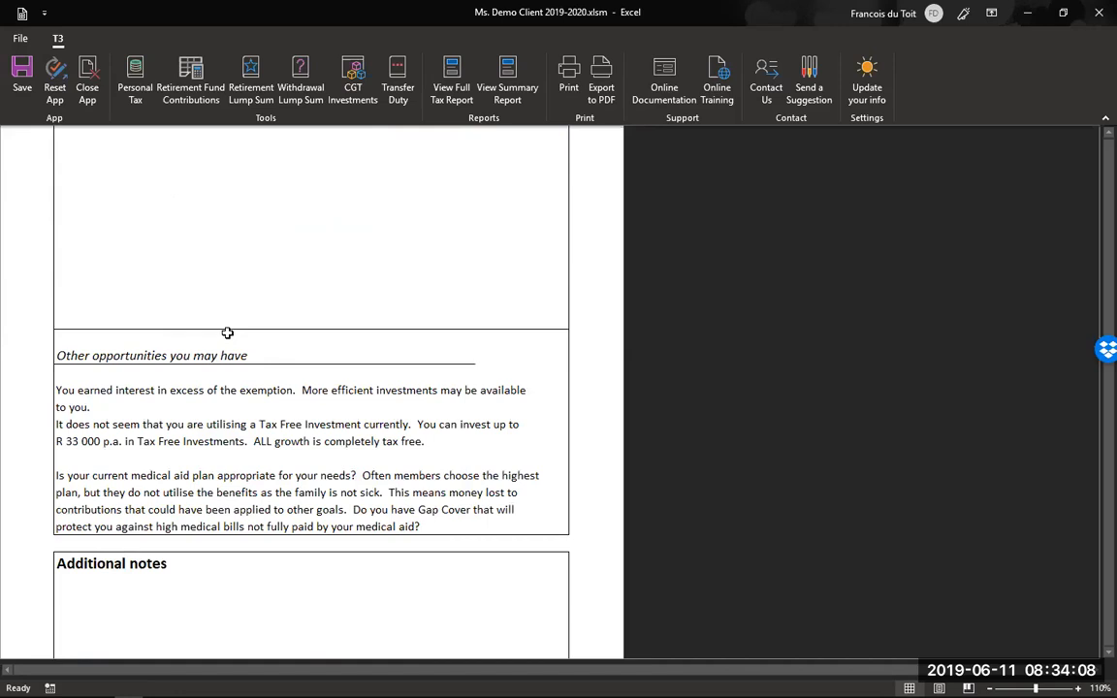
{"action": "scroll", "coordinate": [221, 340], "scroll_direction": "down", "scroll_amount": 2}
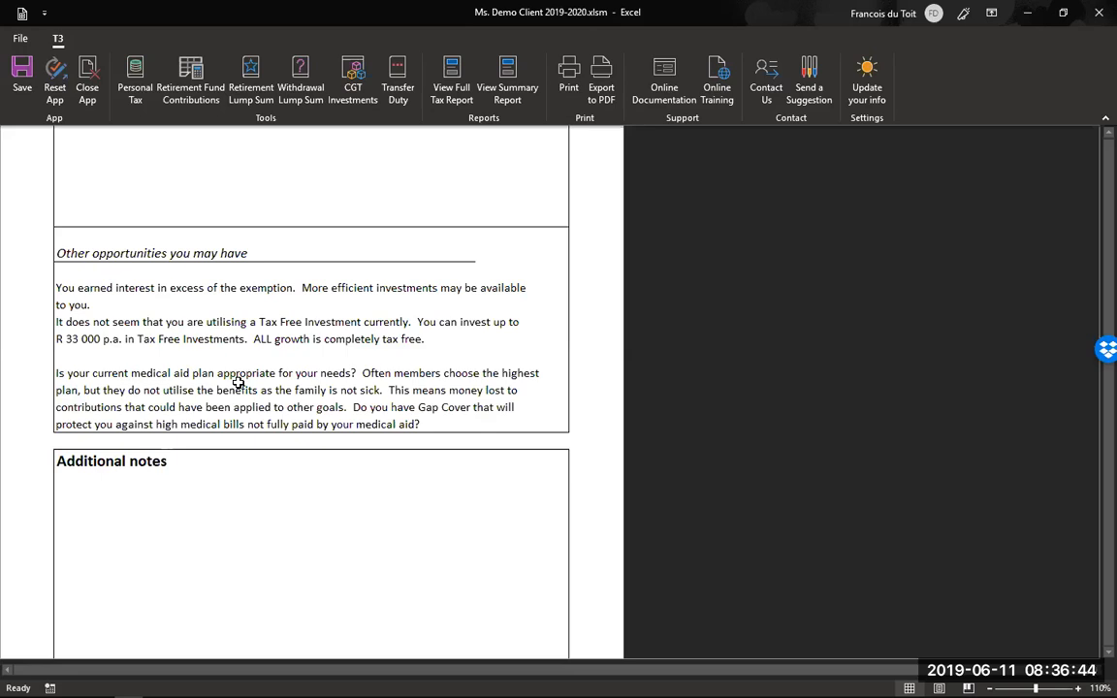
{"action": "scroll", "coordinate": [242, 376], "scroll_direction": "down", "scroll_amount": 3}
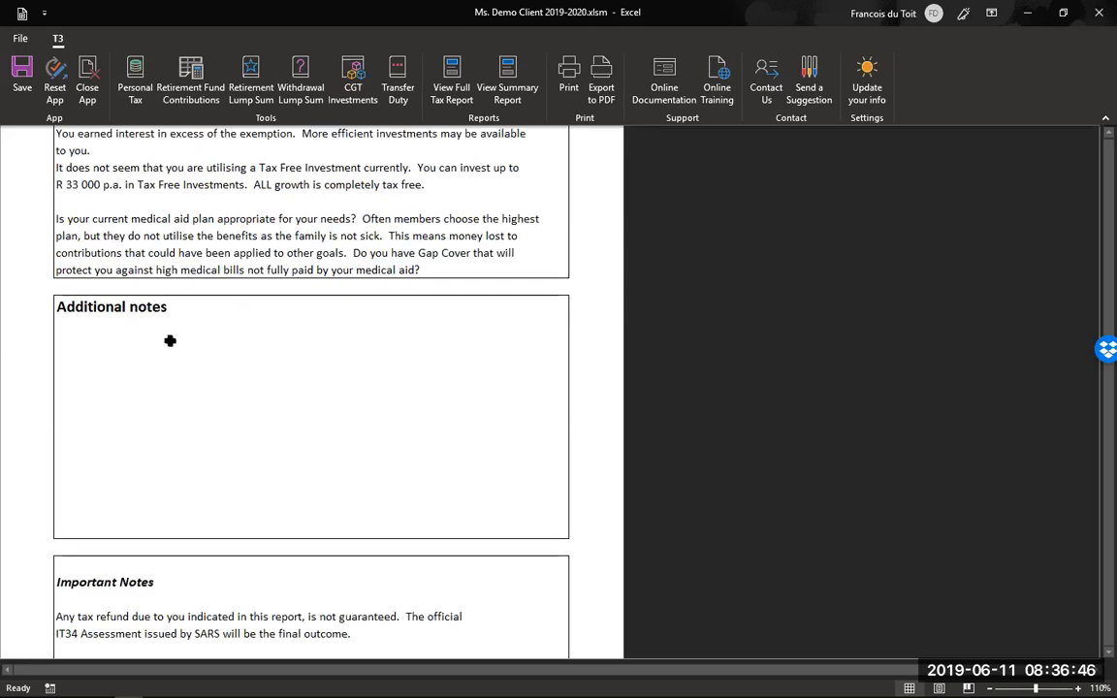
{"action": "scroll", "coordinate": [169, 340], "scroll_direction": "down", "scroll_amount": 1}
- Write 'jfjfjkfjkfjfd' and 'dfdfdf' on separate lines in the Additional notes box
{"action": "double_click", "coordinate": [177, 322]}
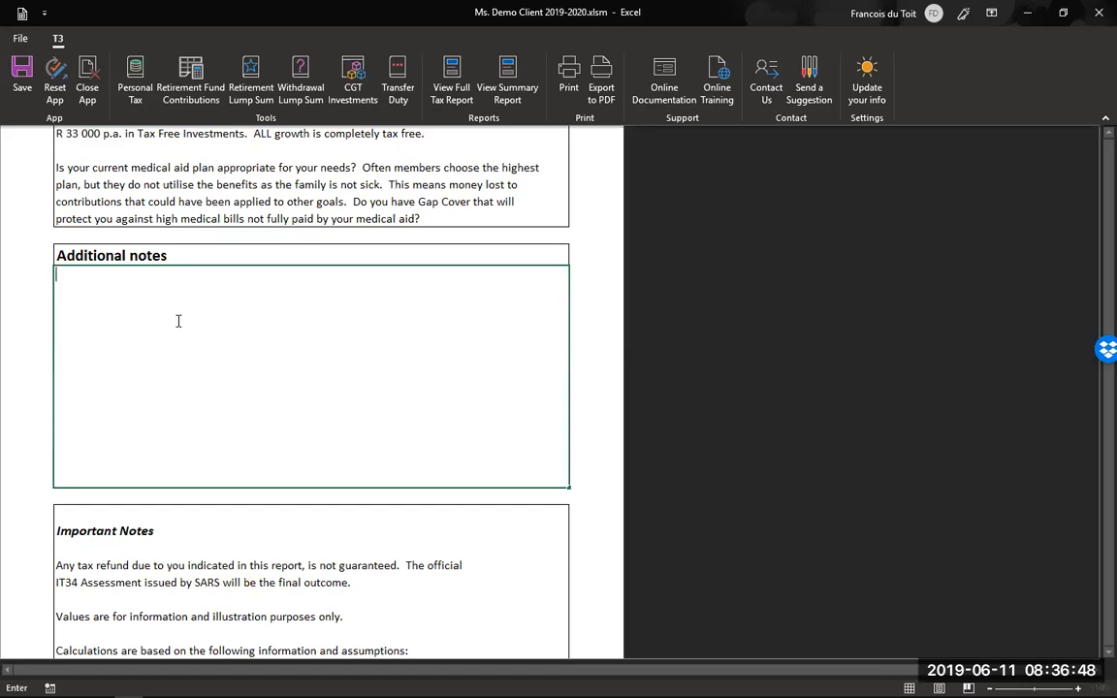
{"action": "type", "text": "jfjfjkfjkfjfd"}
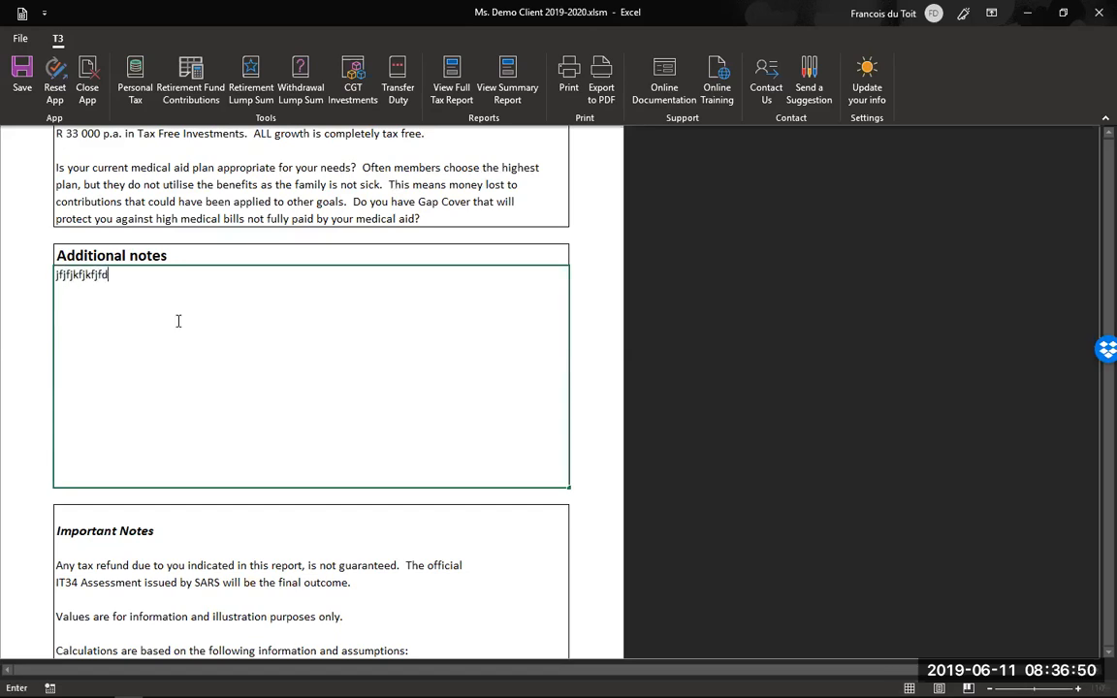
{"action": "key", "text": "alt+Return"}
{"action": "key", "text": "alt+Return"}
{"action": "type", "text": "dfdfdf"}
{"action": "key", "text": "alt+Return"}
{"action": "scroll", "coordinate": [167, 347], "scroll_direction": "down", "scroll_amount": 5}
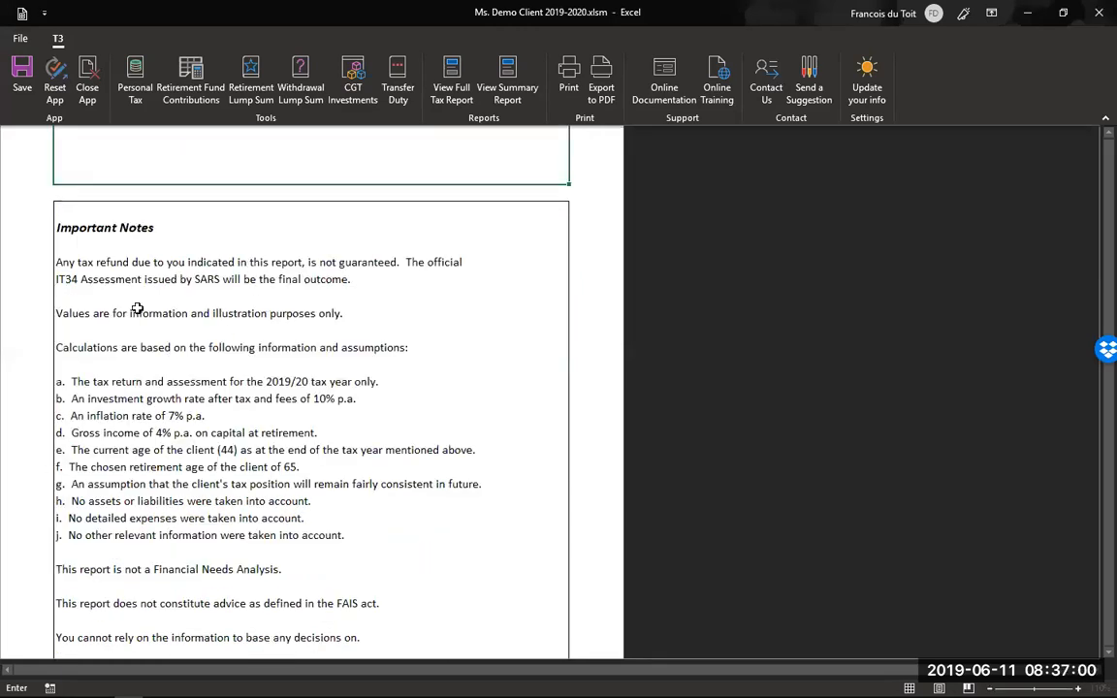
{"action": "scroll", "coordinate": [137, 310], "scroll_direction": "down", "scroll_amount": 3}
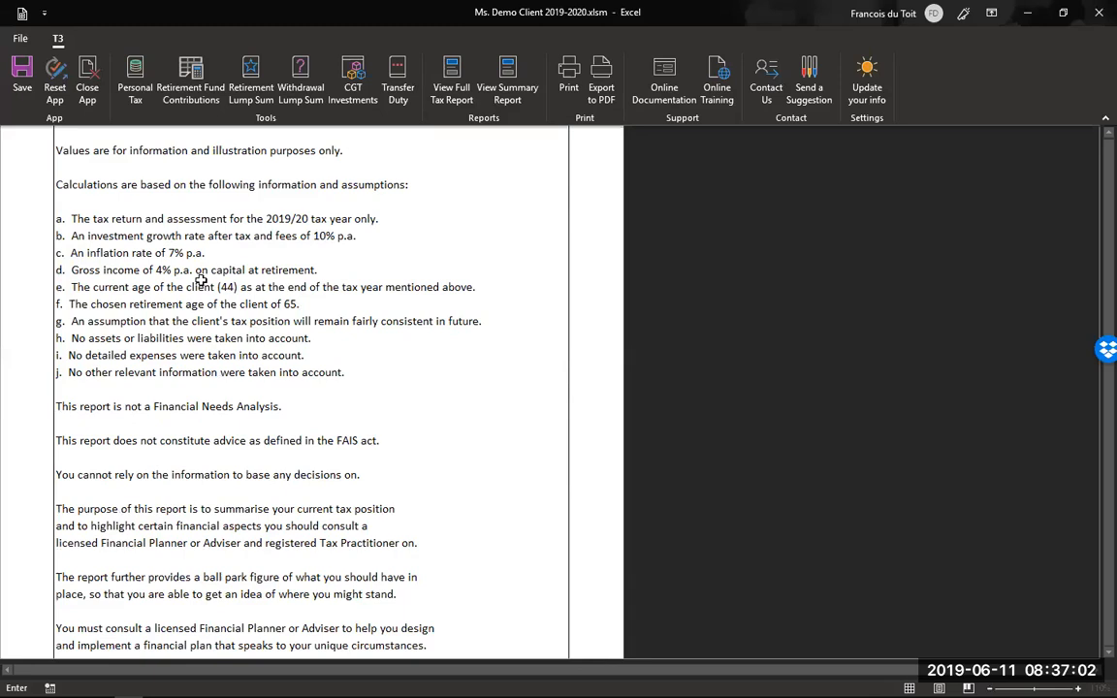
{"action": "scroll", "coordinate": [192, 325], "scroll_direction": "up", "scroll_amount": 1}
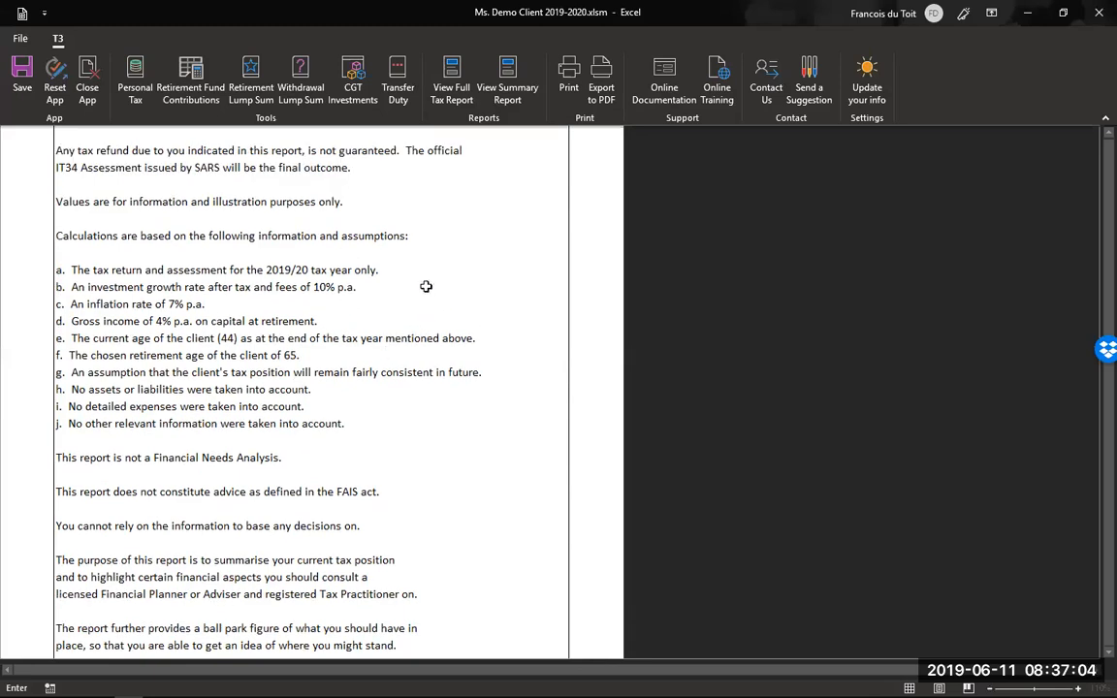
{"action": "scroll", "coordinate": [365, 297], "scroll_direction": "down", "scroll_amount": 3}
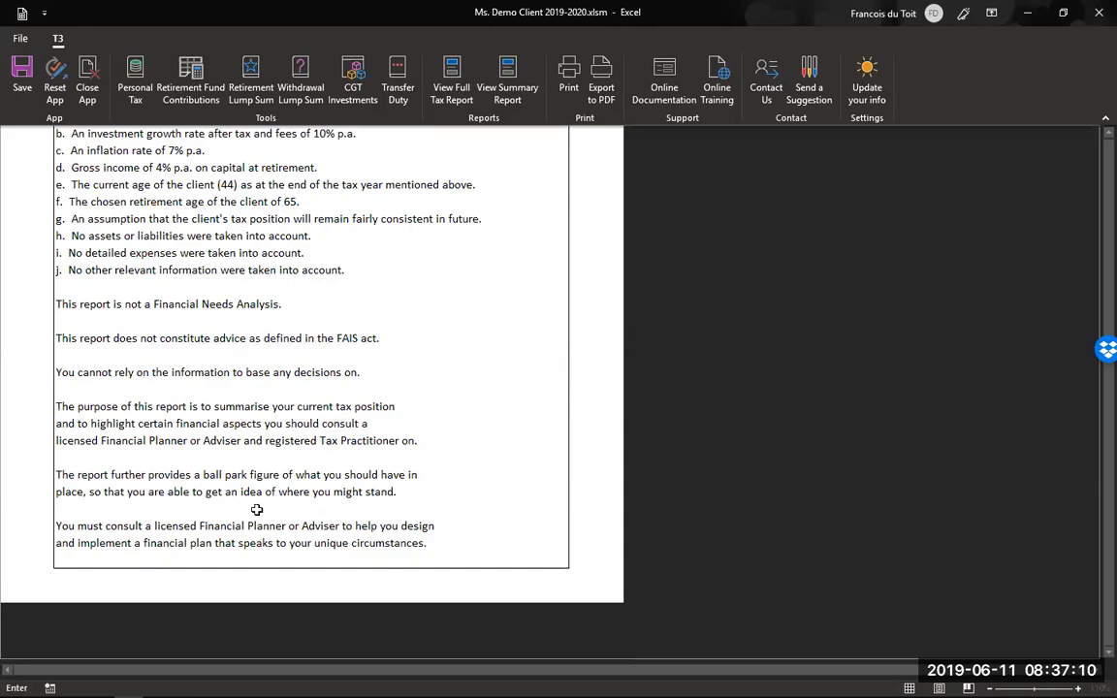
{"action": "scroll", "coordinate": [256, 511], "scroll_direction": "up", "scroll_amount": 1}
{"action": "scroll", "coordinate": [256, 511], "scroll_direction": "up", "scroll_amount": 5}
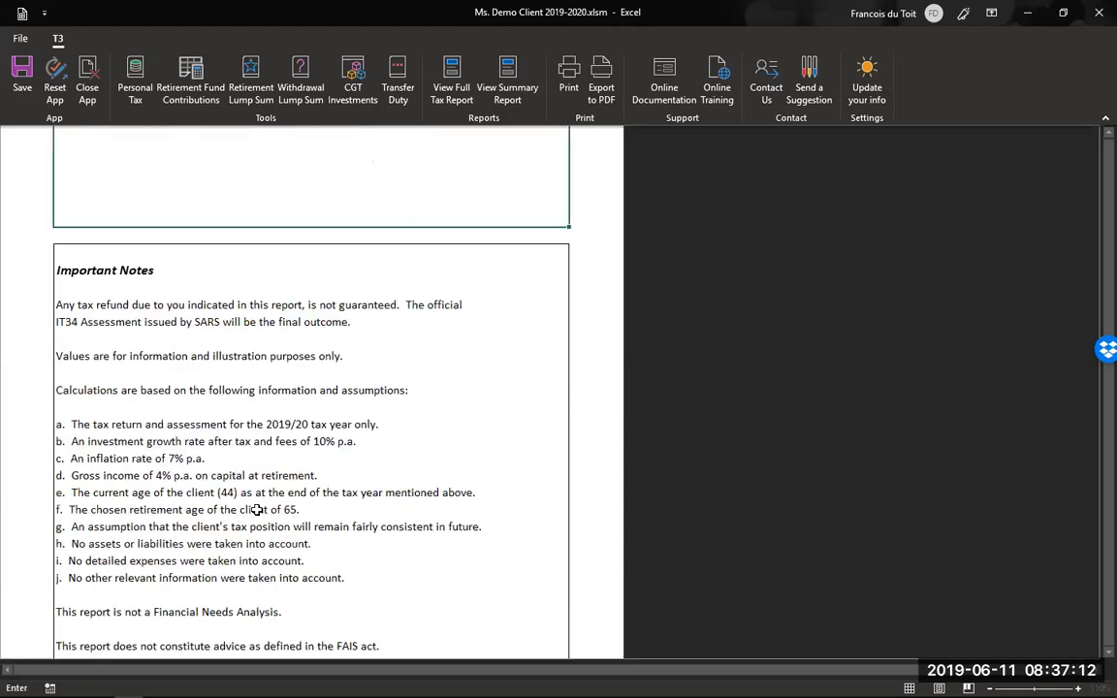
{"action": "scroll", "coordinate": [256, 511], "scroll_direction": "up", "scroll_amount": 8}
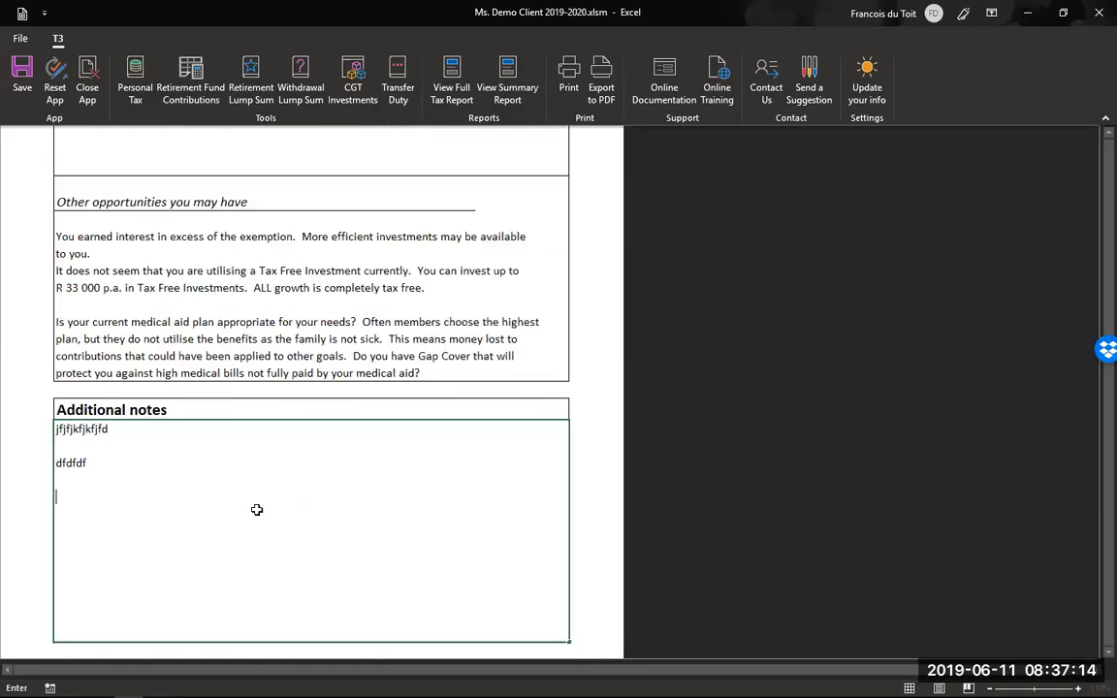
{"action": "scroll", "coordinate": [256, 510], "scroll_direction": "up", "scroll_amount": 5}
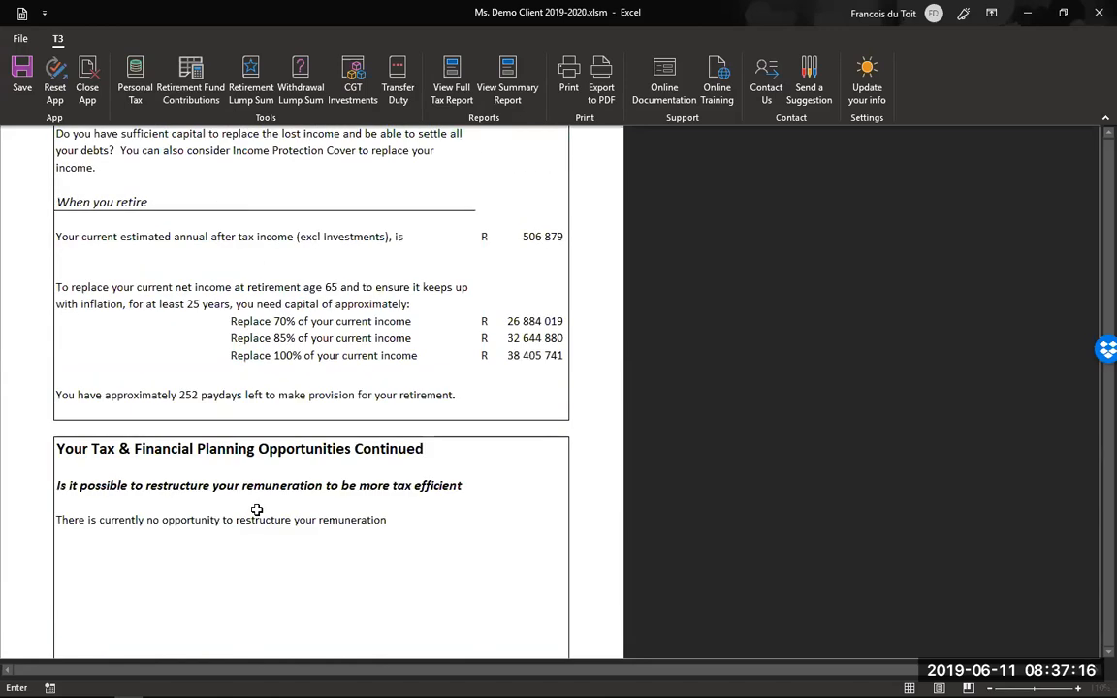
{"action": "scroll", "coordinate": [256, 512], "scroll_direction": "up", "scroll_amount": 9}
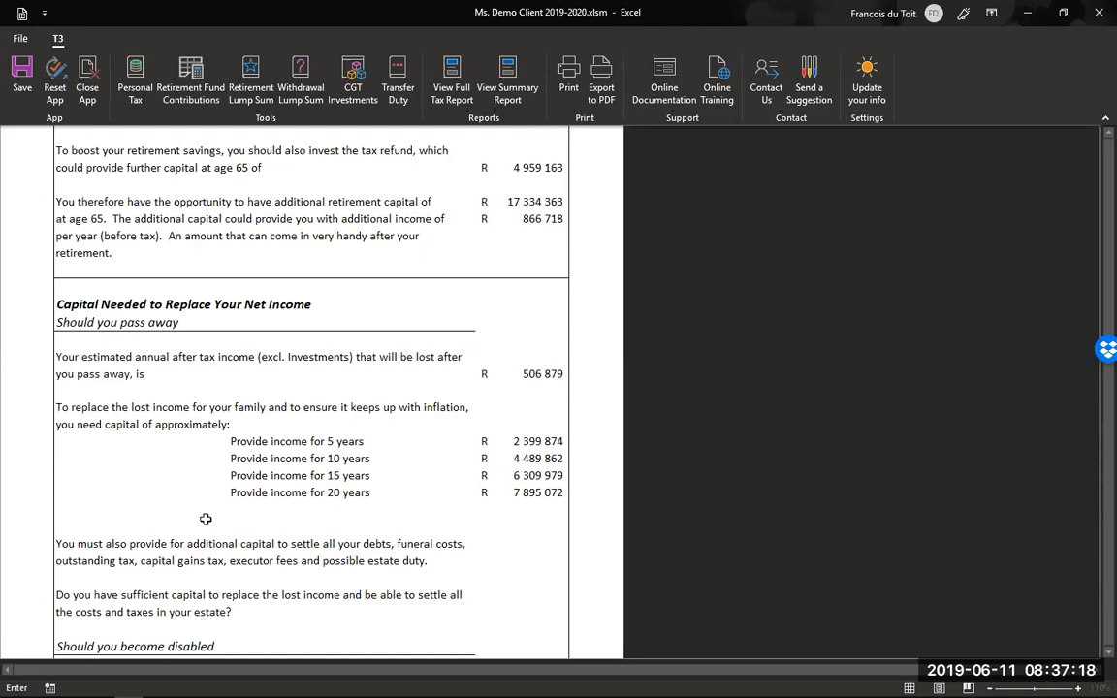
{"action": "scroll", "coordinate": [205, 519], "scroll_direction": "up", "scroll_amount": 5}
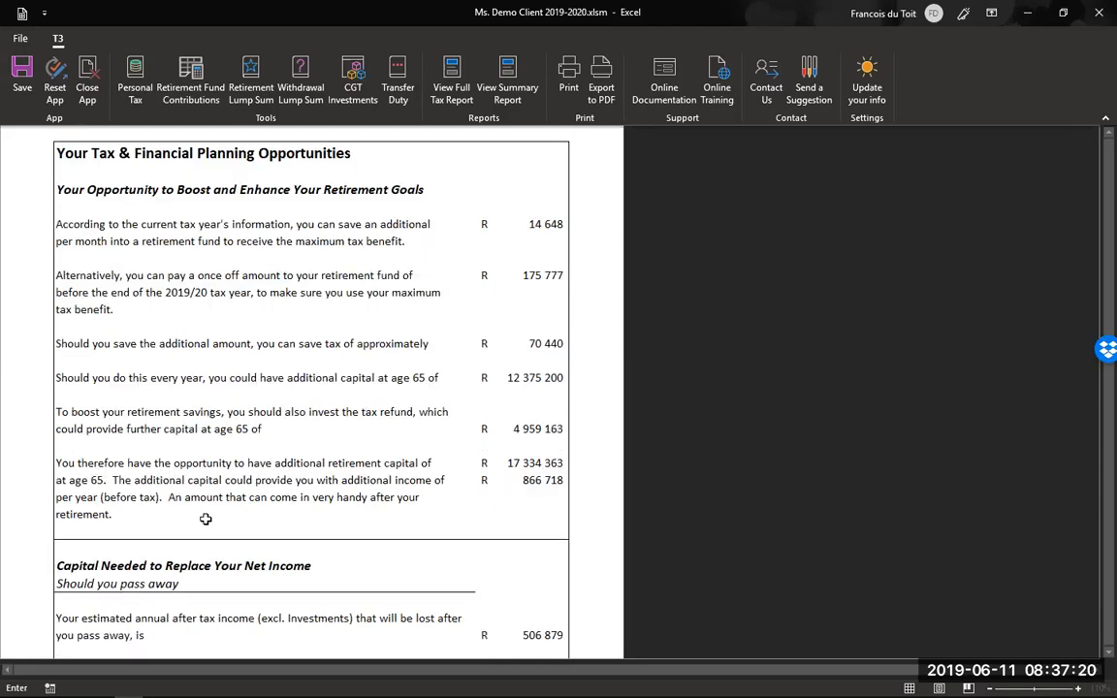
{"action": "scroll", "coordinate": [206, 519], "scroll_direction": "up", "scroll_amount": 10}
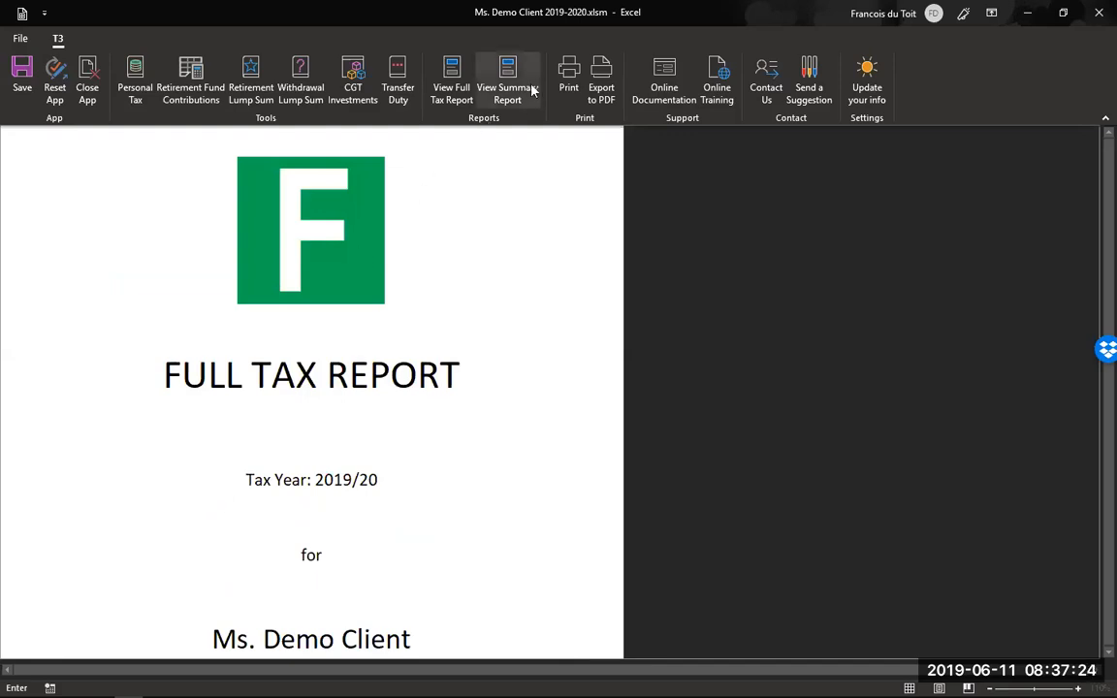
- Switch to the 2019/20 Summary Tax Report, scroll through it and return to the top
{"action": "left_click", "coordinate": [462, 492]}
{"action": "left_click", "coordinate": [517, 87]}
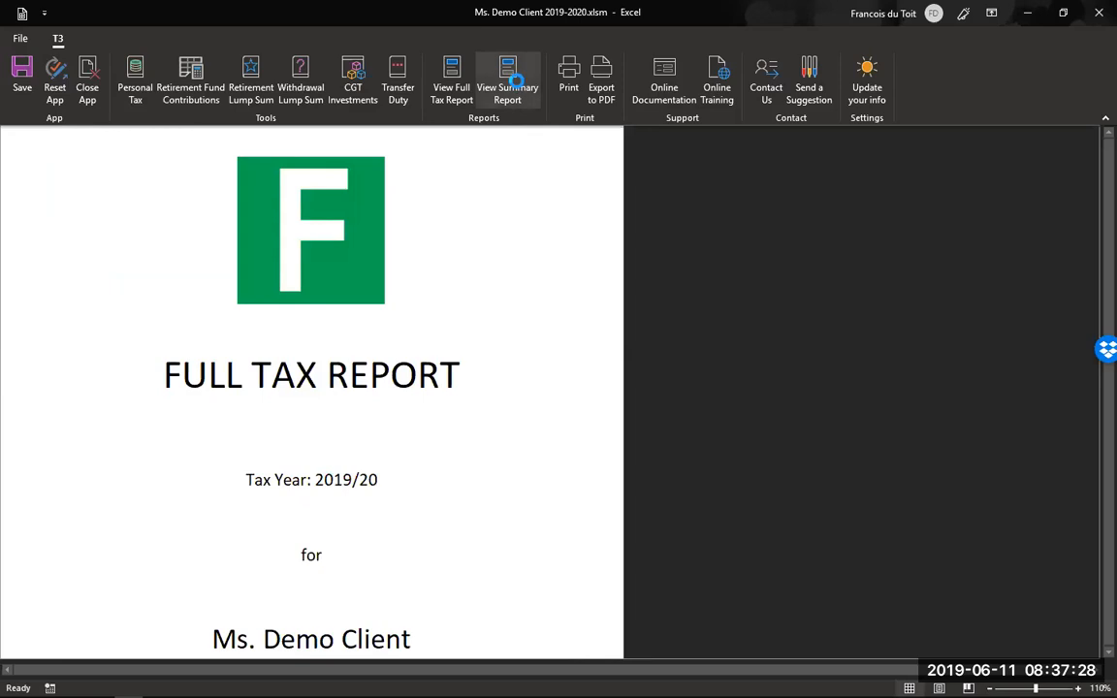
{"action": "scroll", "coordinate": [342, 355], "scroll_direction": "down", "scroll_amount": 5}
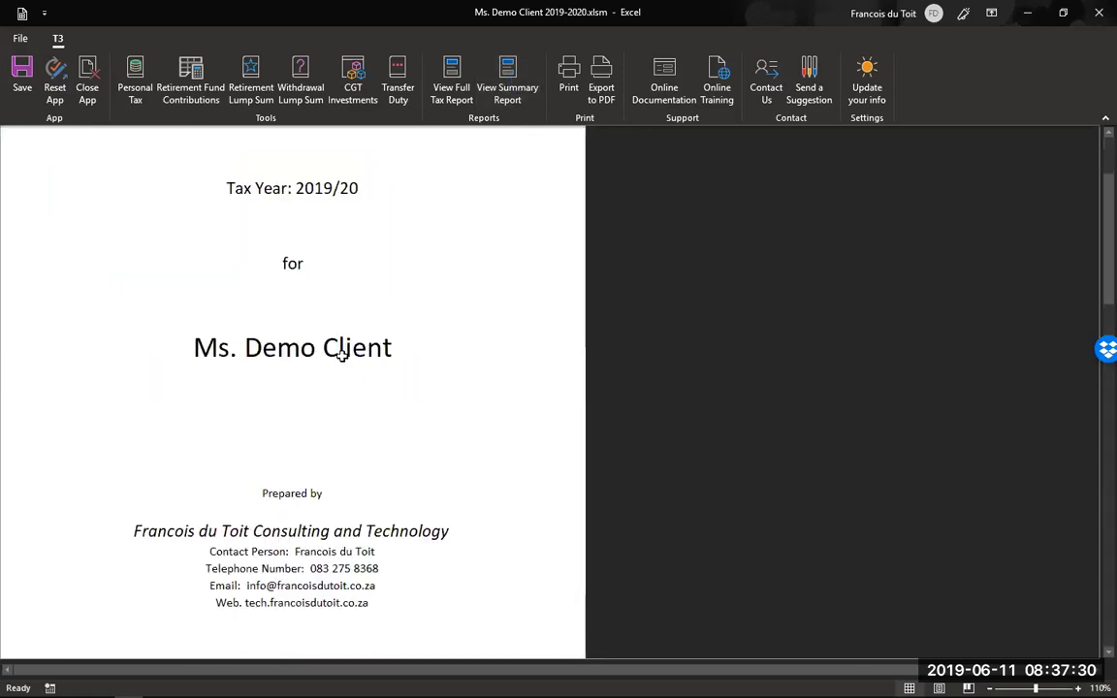
{"action": "scroll", "coordinate": [343, 355], "scroll_direction": "down", "scroll_amount": 10}
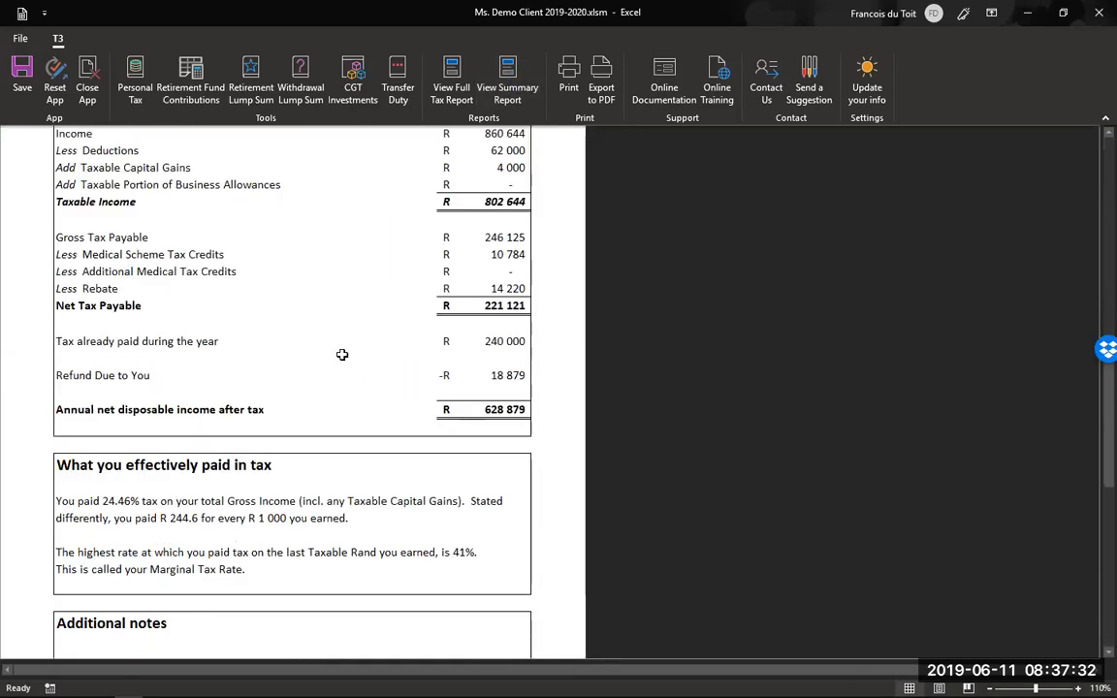
{"action": "scroll", "coordinate": [342, 355], "scroll_direction": "down", "scroll_amount": 10}
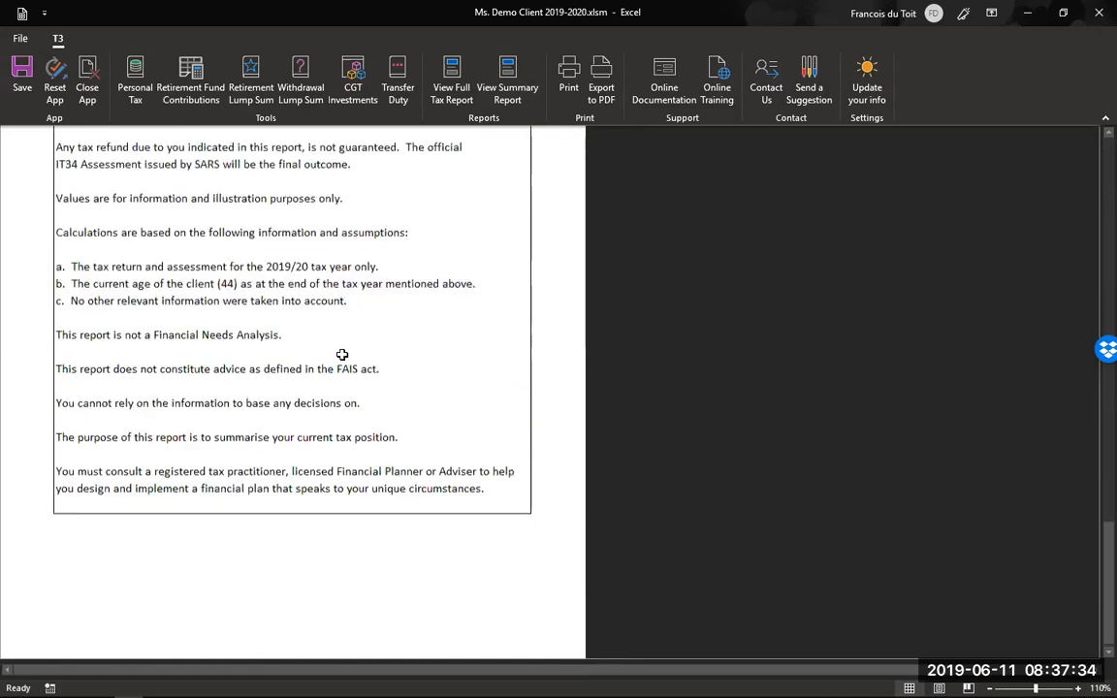
{"action": "scroll", "coordinate": [343, 355], "scroll_direction": "up", "scroll_amount": 3}
{"action": "scroll", "coordinate": [342, 355], "scroll_direction": "up", "scroll_amount": 15}
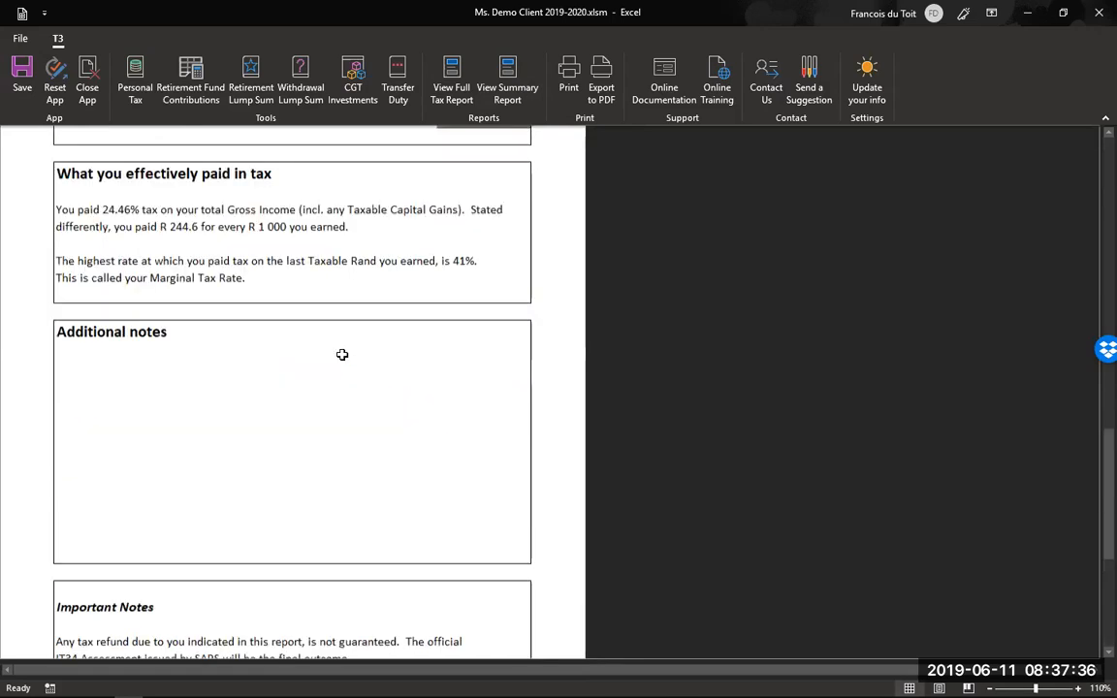
{"action": "key", "text": "ctrl+Home"}
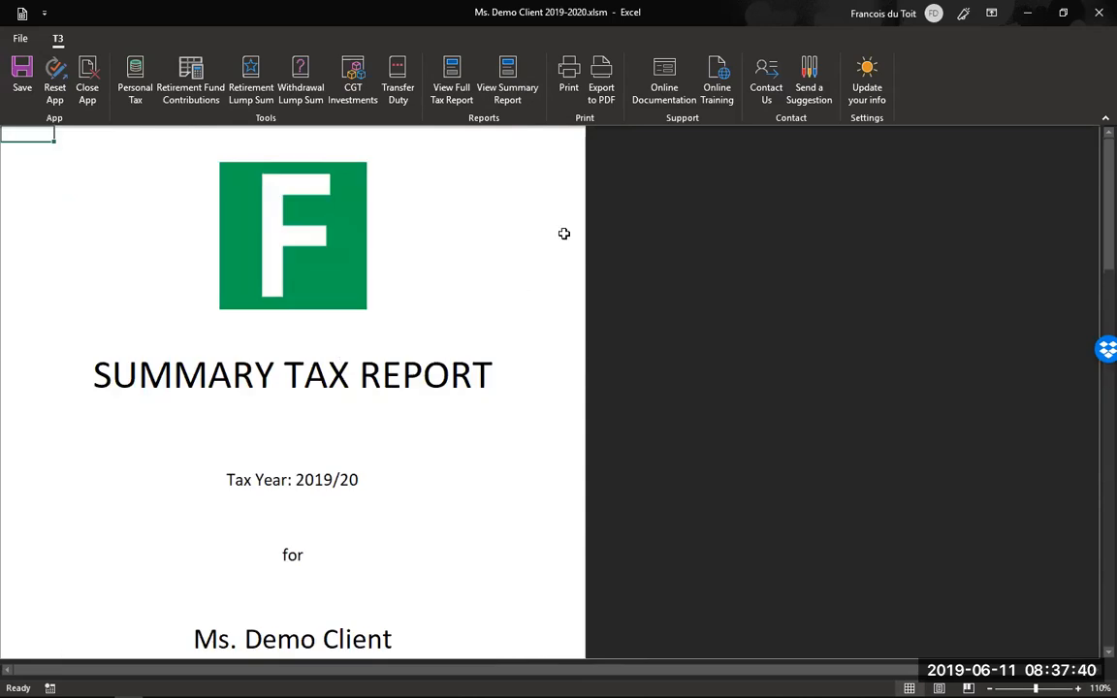
- On the Lump Sum Retirement Tax sheet, enter 1 400 000 as the Period 1 lump sum
{"action": "left_click", "coordinate": [242, 89]}
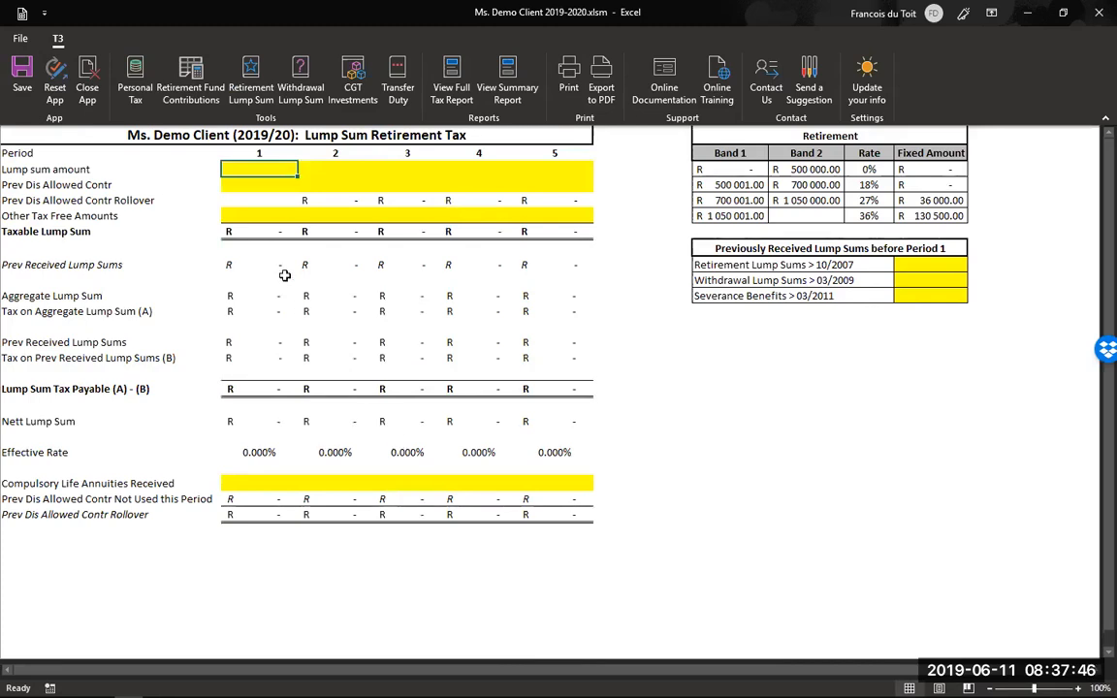
{"action": "type", "text": "1 400 000"}
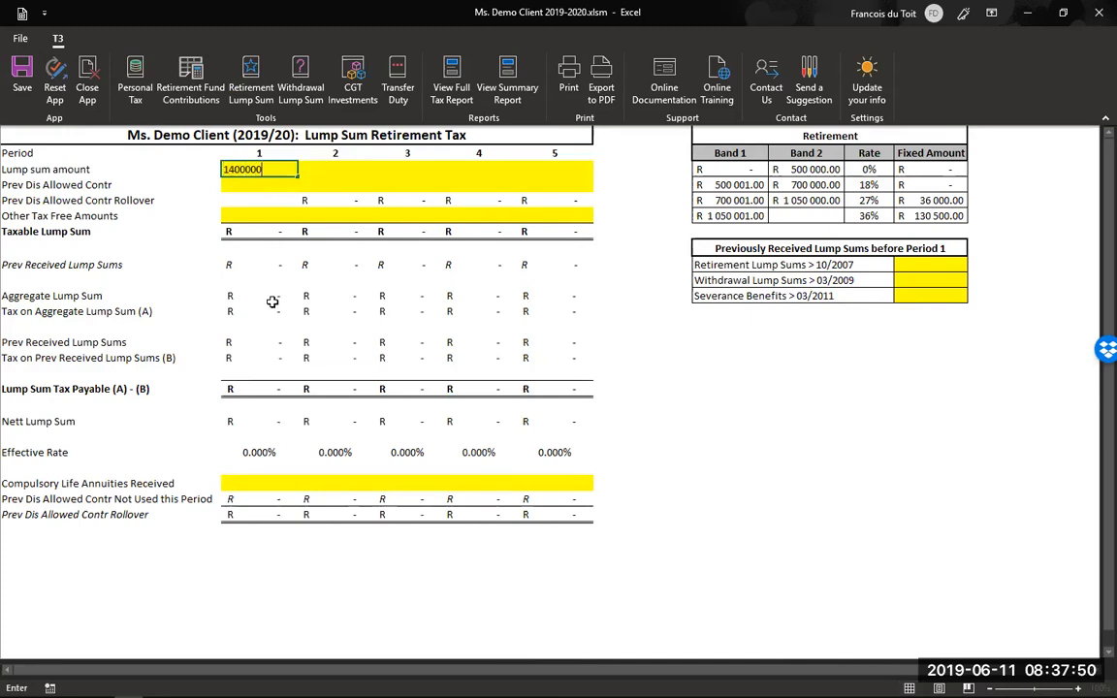
{"action": "key", "text": "Return"}
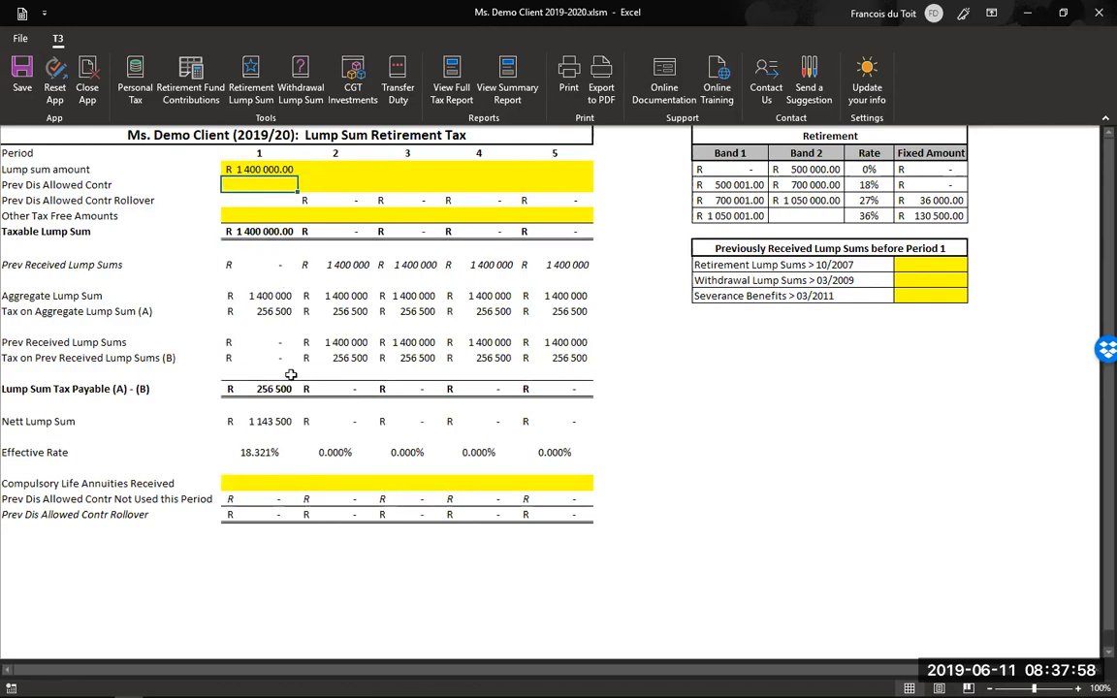
- Enter a 200 000 Period 2 lump sum, then open the Capital Gains investments calculator
{"action": "left_click", "coordinate": [339, 166]}
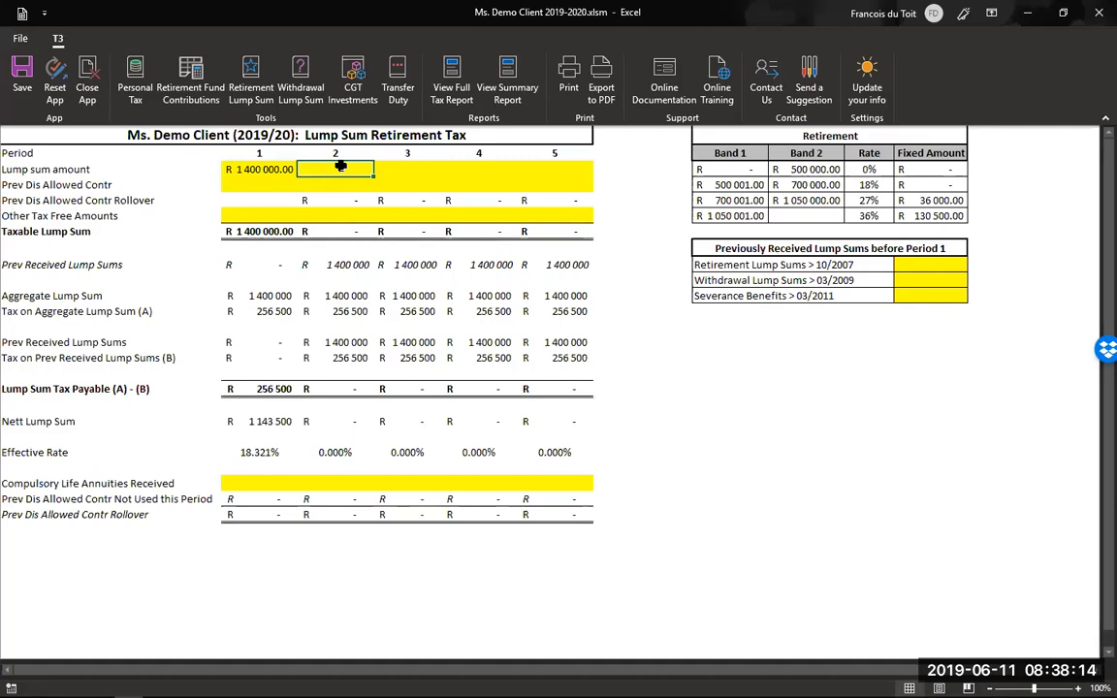
{"action": "type", "text": "200000"}
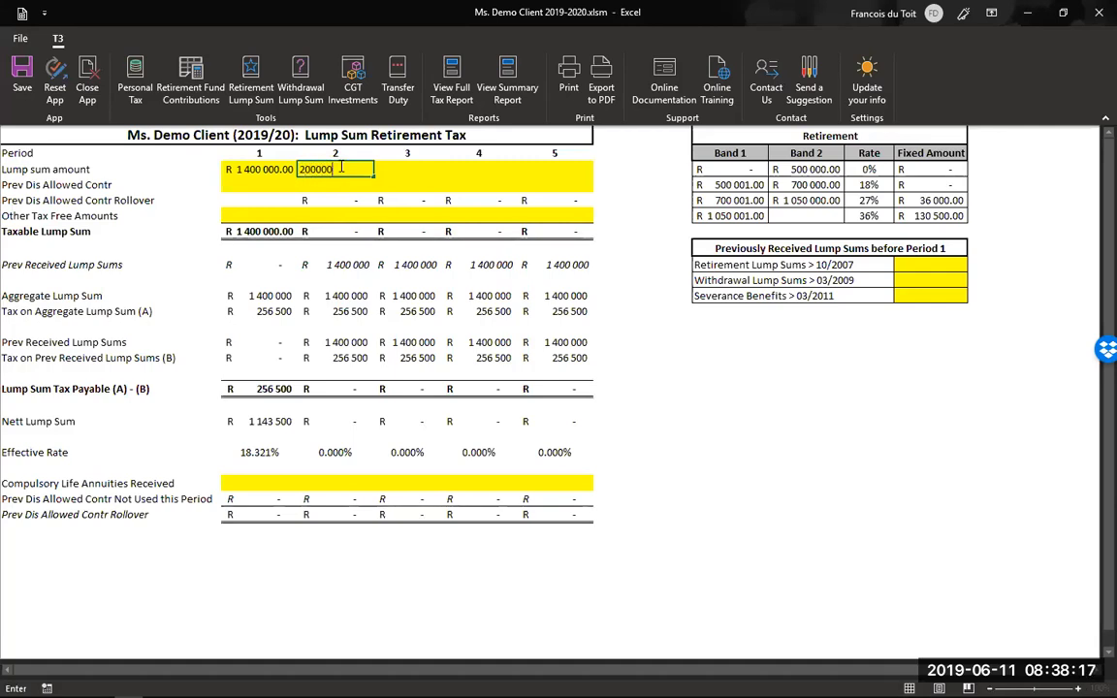
{"action": "key", "text": "Return"}
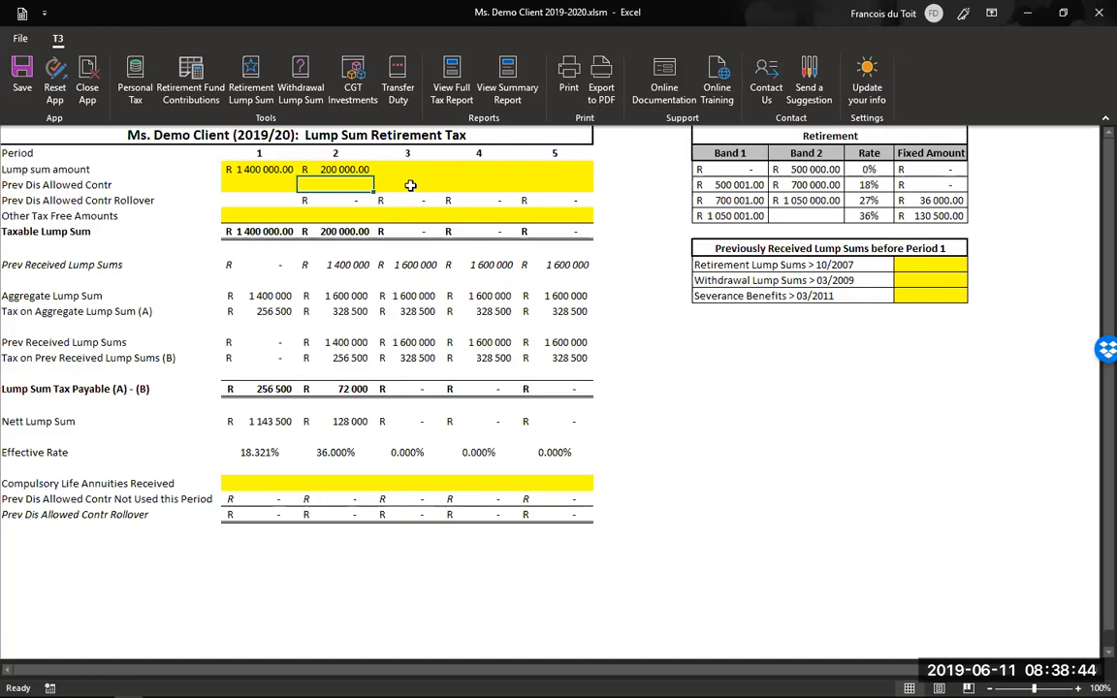
{"action": "left_click", "coordinate": [305, 91]}
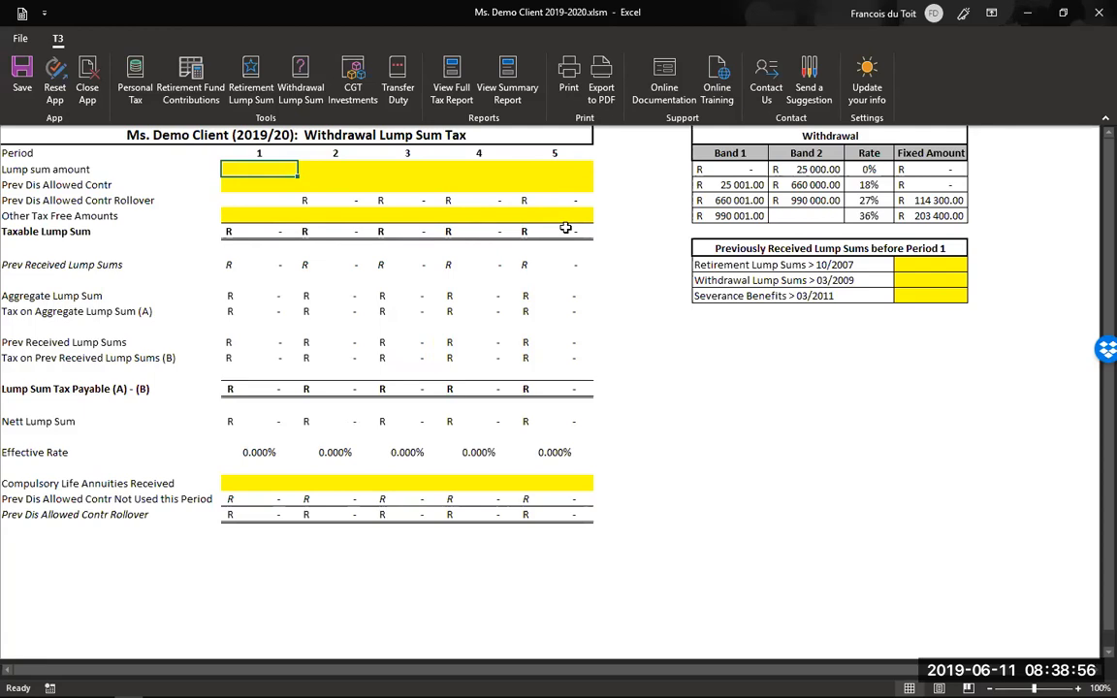
{"action": "left_click", "coordinate": [352, 77]}
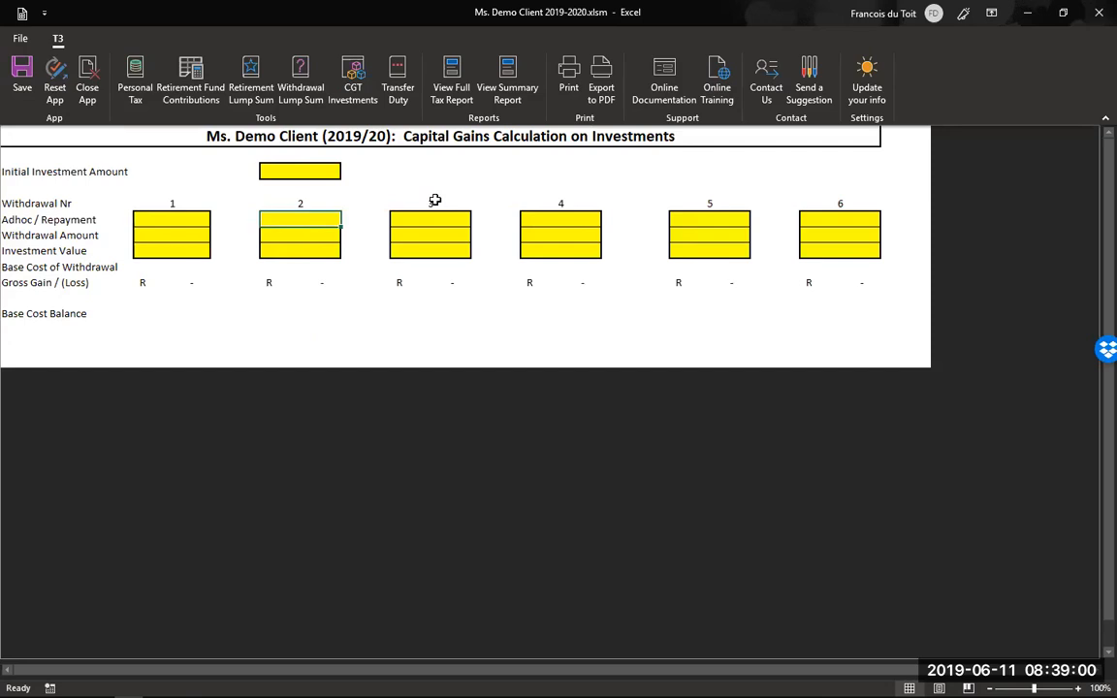
- Enter an initial investment amount of R 1 000 000
{"action": "left_click", "coordinate": [309, 171]}
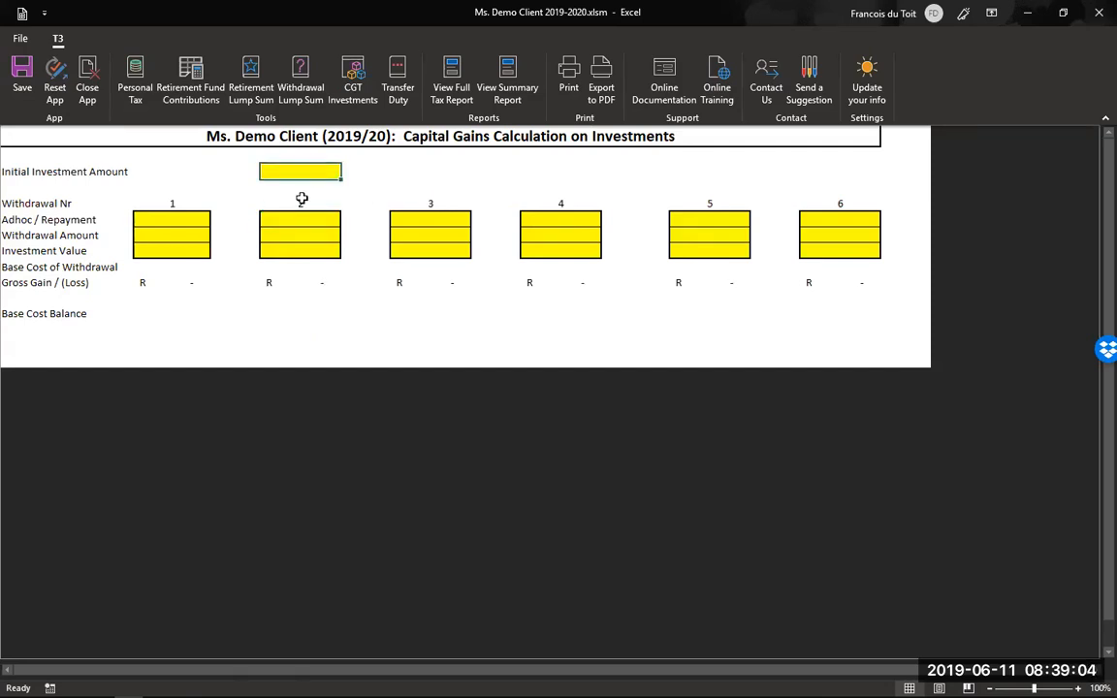
{"action": "type", "text": "1000000"}
{"action": "key", "text": "Return"}
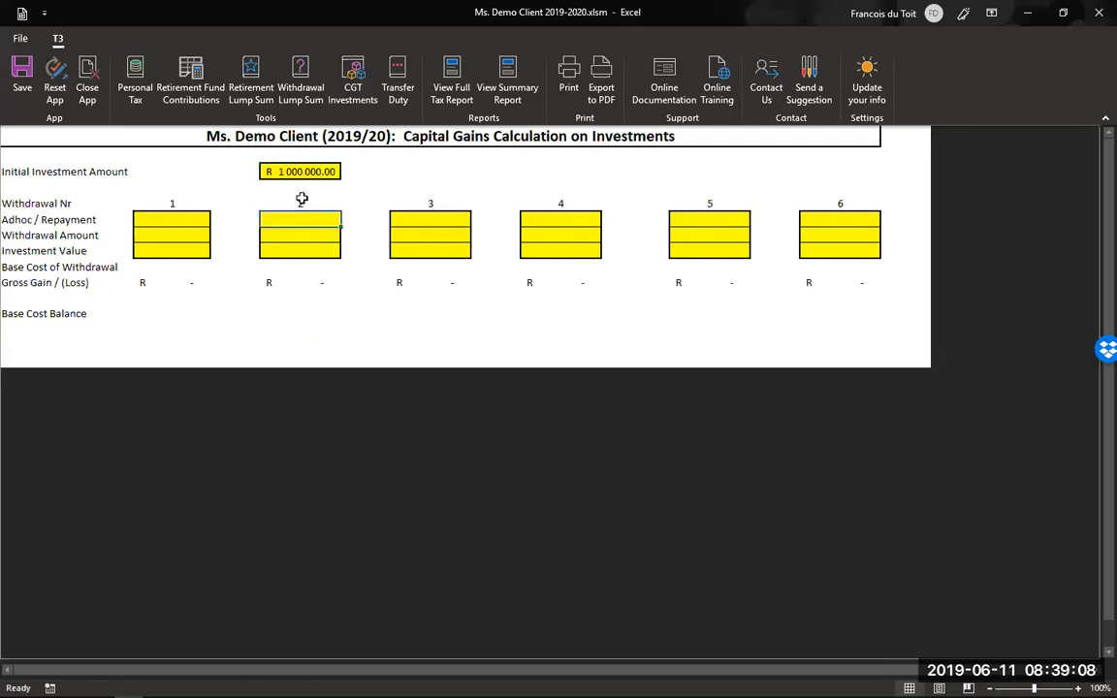
- Record withdrawal 1 as R 200 000 with an investment value of R 1 300 000
{"action": "left_click", "coordinate": [175, 220]}
{"action": "left_click", "coordinate": [178, 234]}
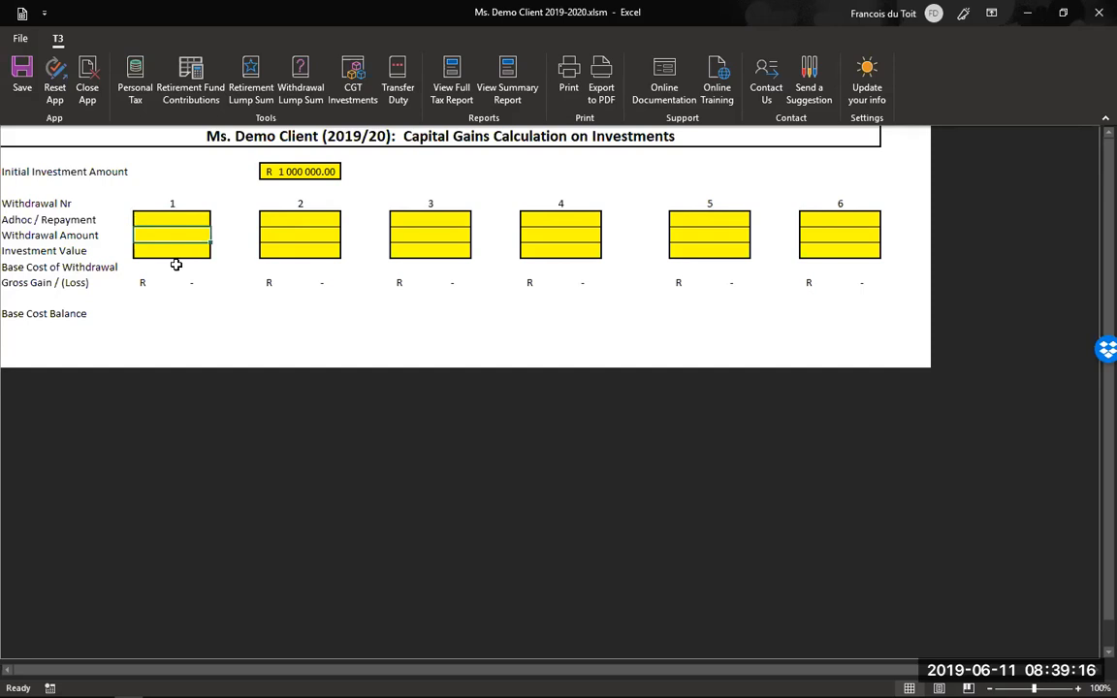
{"action": "type", "text": "200000"}
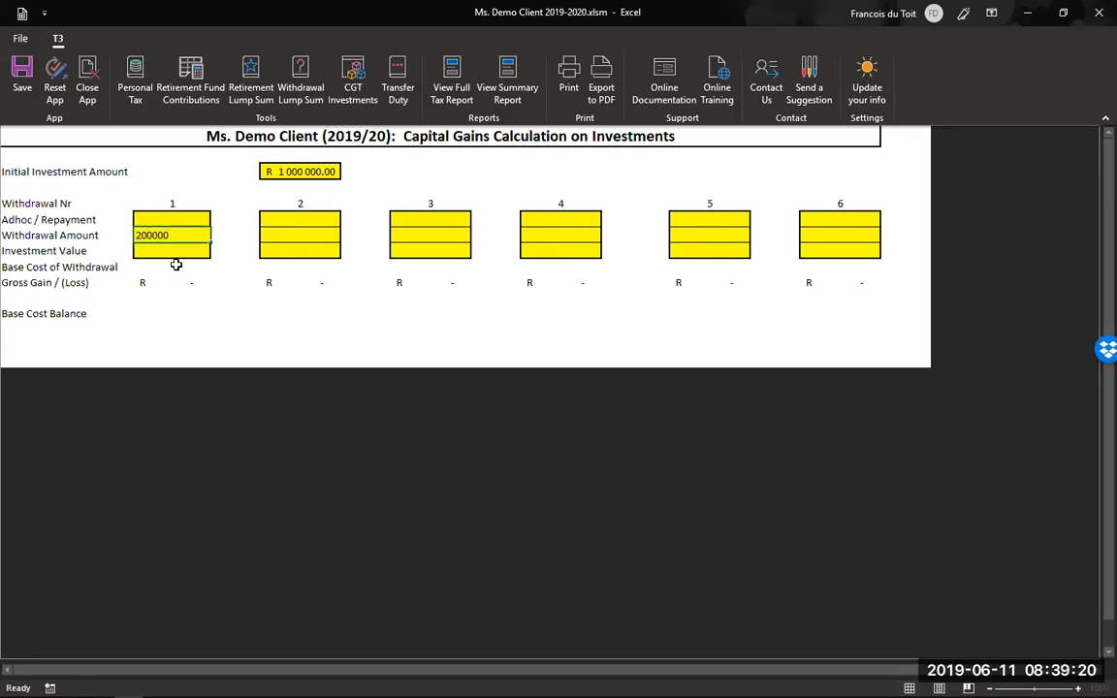
{"action": "key", "text": "Return"}
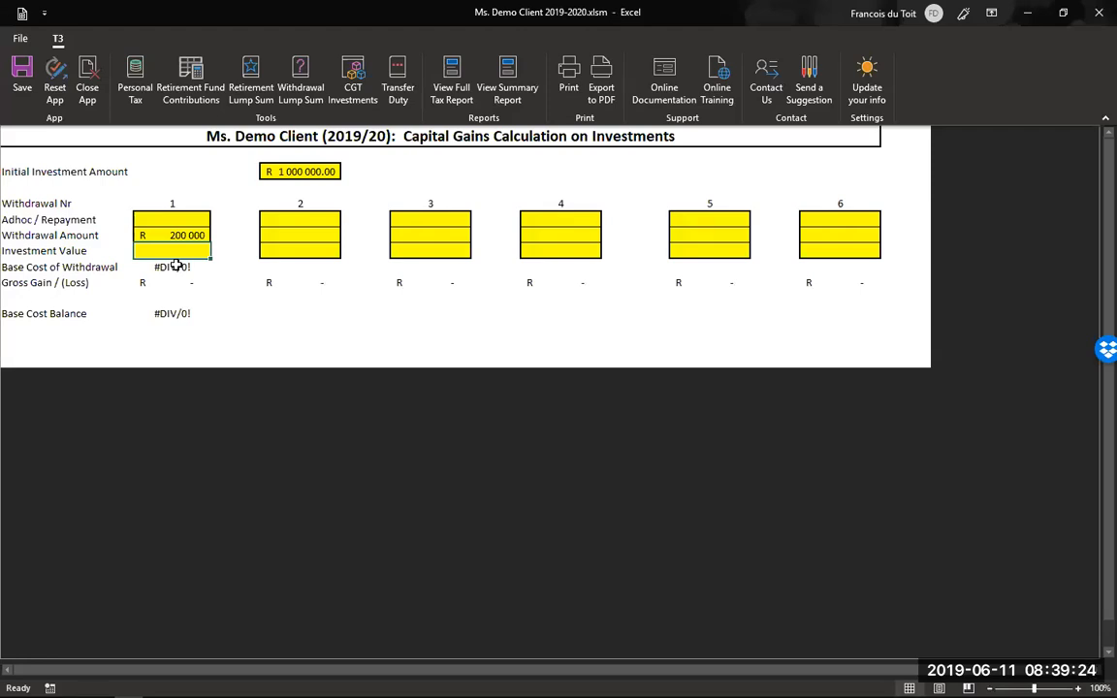
{"action": "type", "text": "1300000"}
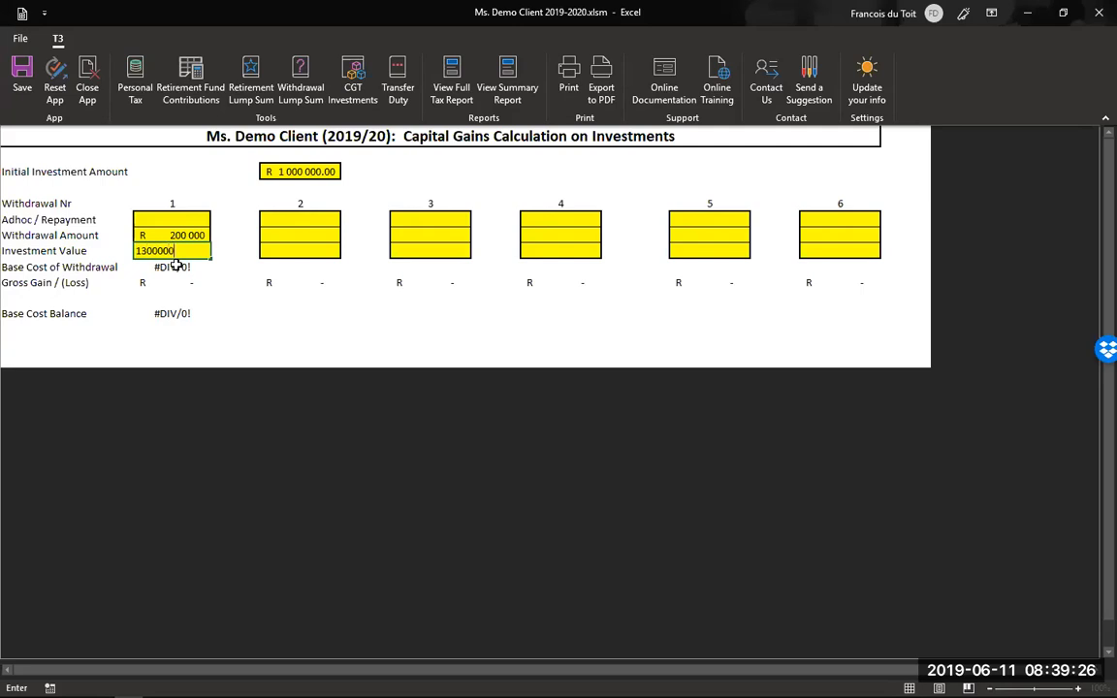
{"action": "key", "text": "Return"}
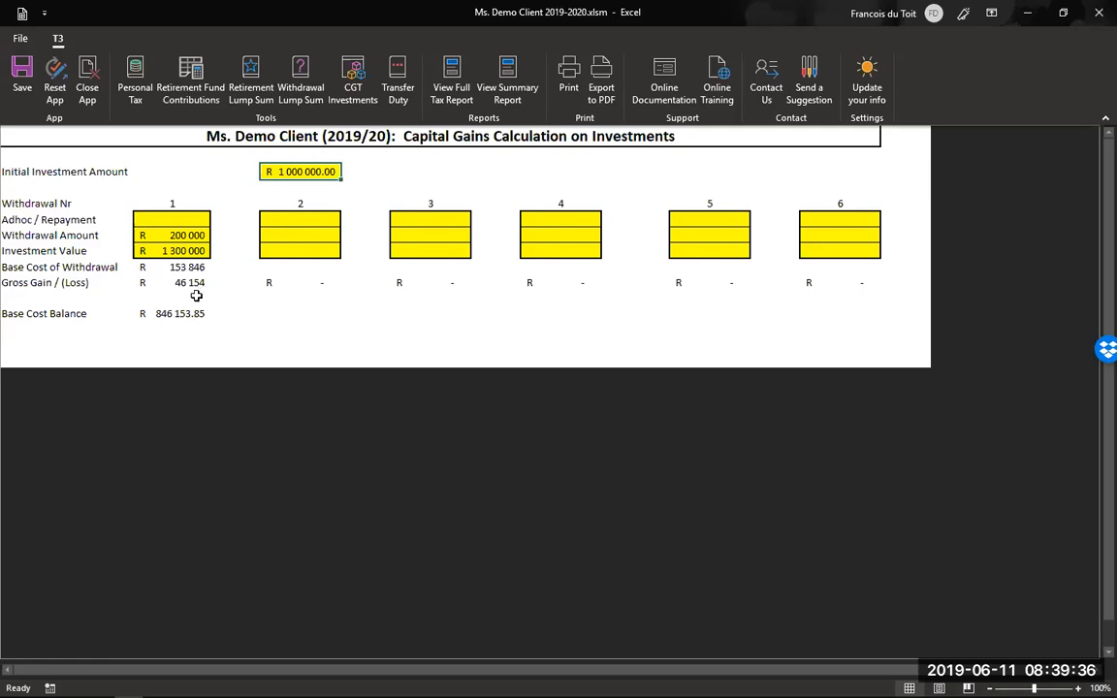
- Enter withdrawal 2 as 100 000, investment value 1 200 000 and adhoc repayment 50 000
{"action": "left_click", "coordinate": [285, 233]}
{"action": "type", "text": "1"}
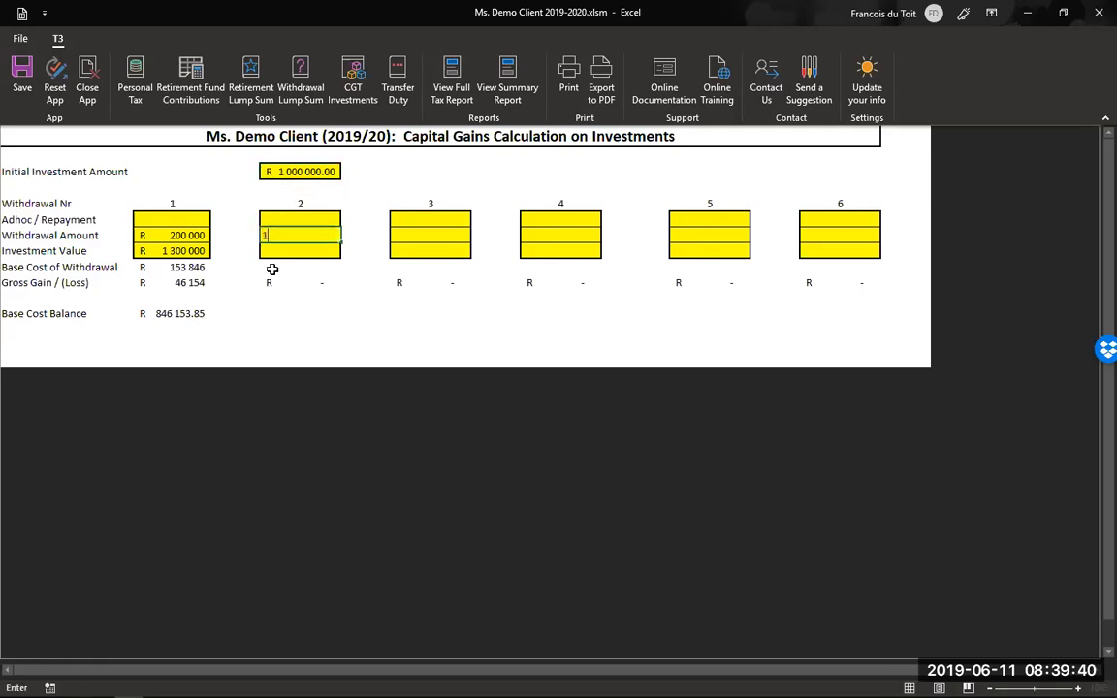
{"action": "type", "text": "00 000"}
{"action": "key", "text": "Return"}
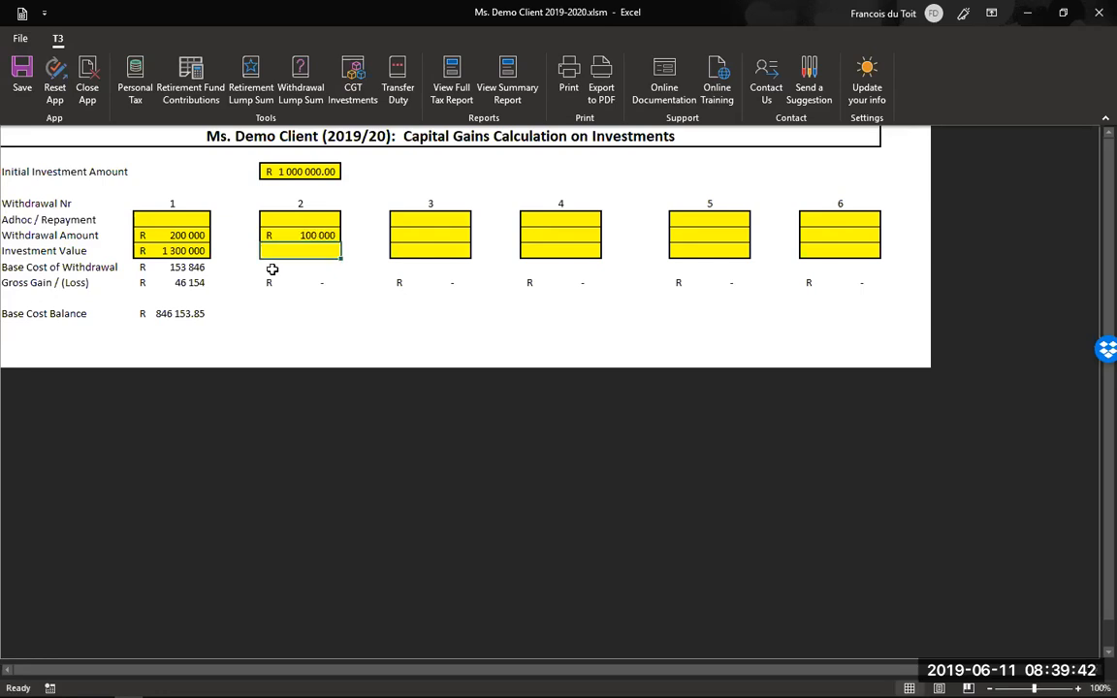
{"action": "type", "text": "1 200 00"}
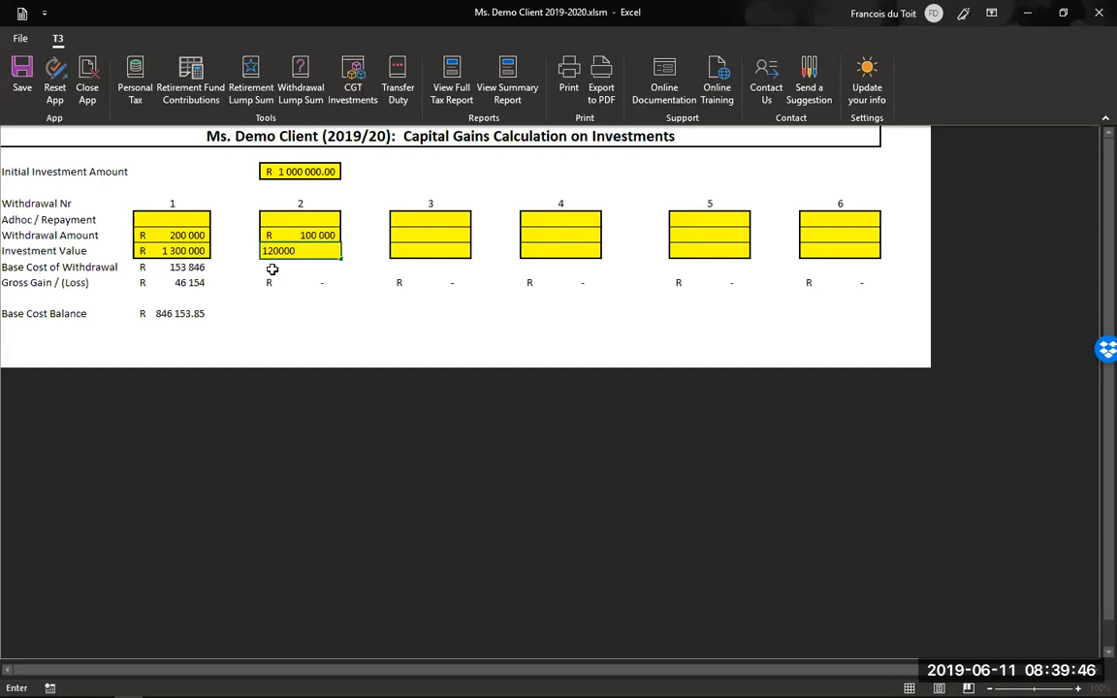
{"action": "type", "text": "0"}
{"action": "key", "text": "Return"}
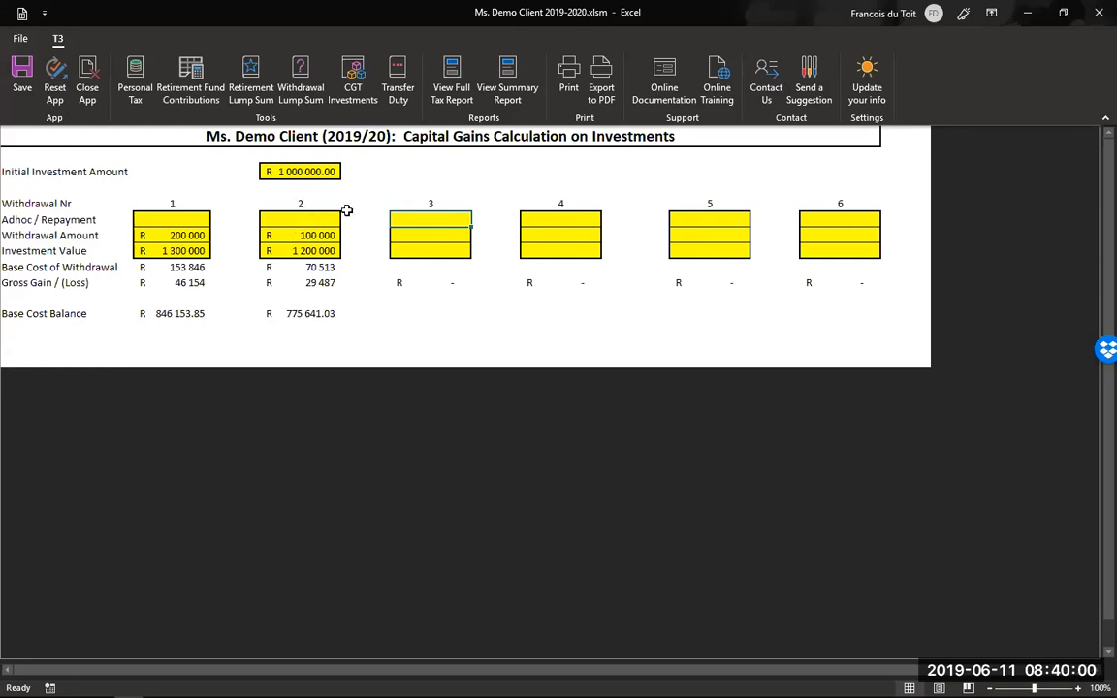
{"action": "left_click", "coordinate": [305, 220]}
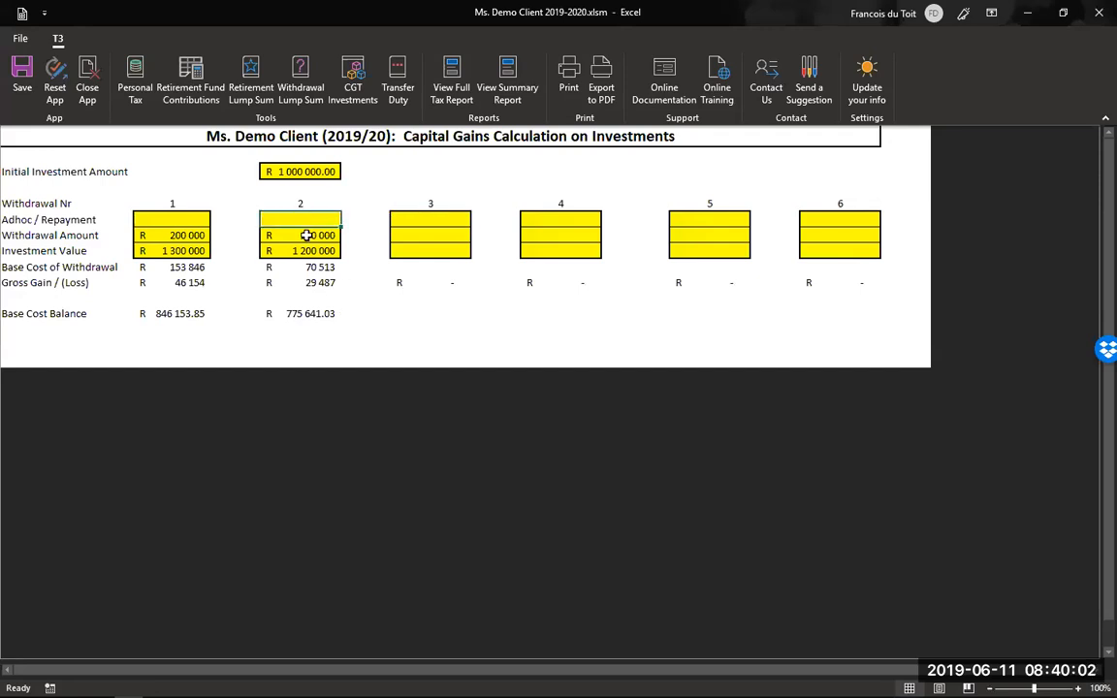
{"action": "type", "text": "50000"}
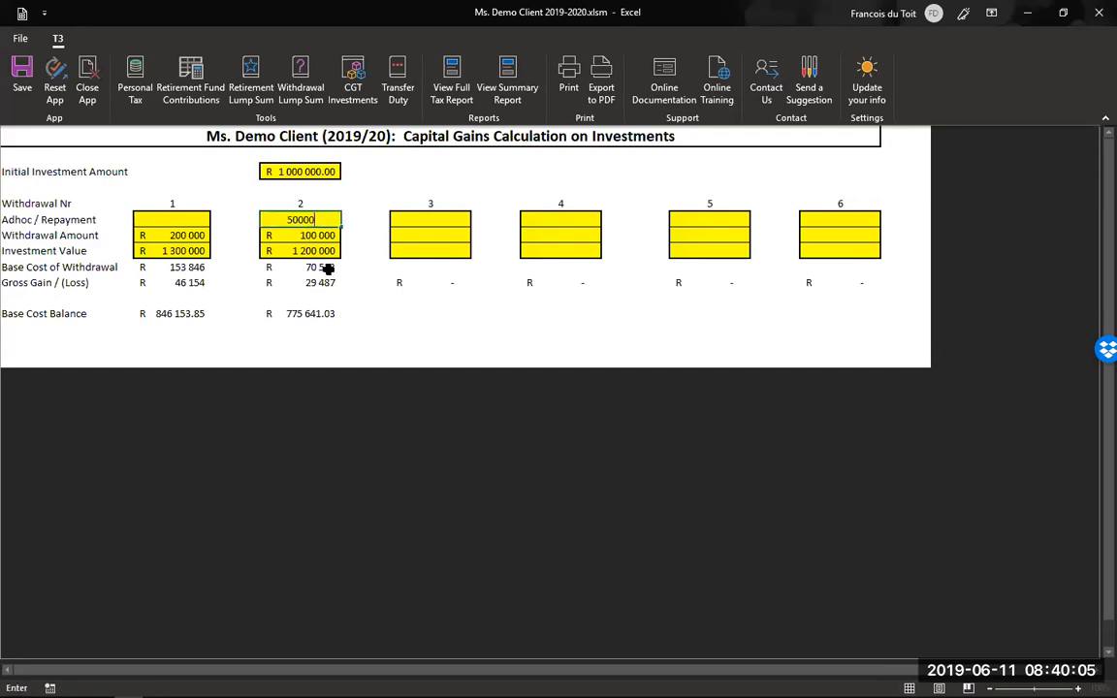
{"action": "key", "text": "Return"}
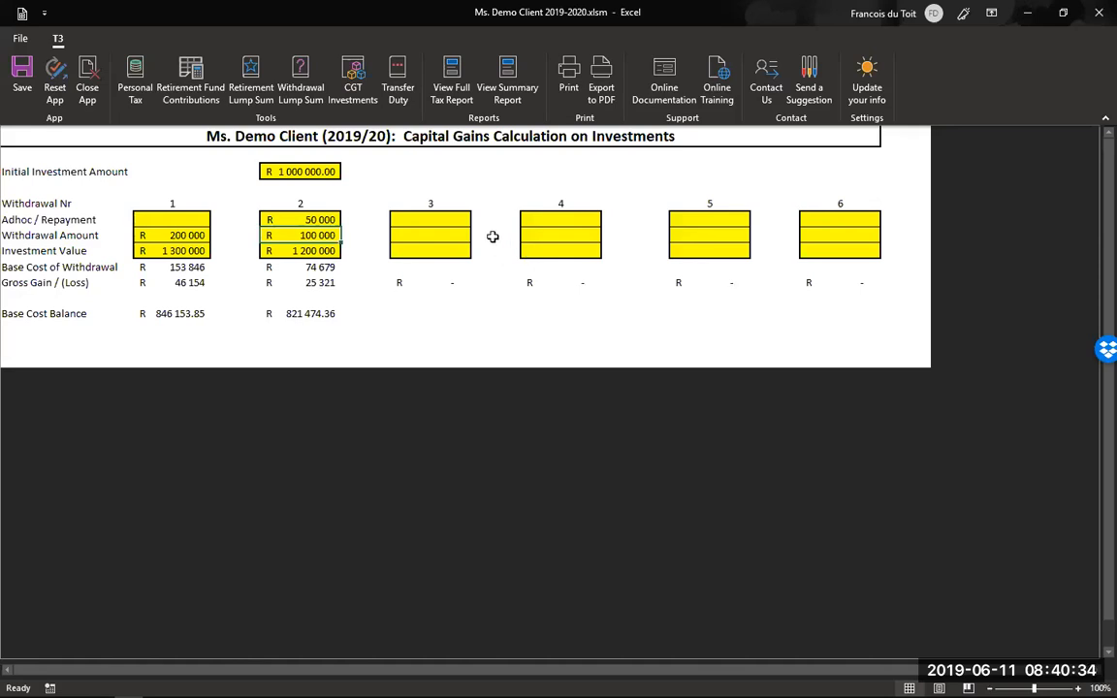
- On the Transfer Duty sheet, enter a R 2 000 000 property and R 1 000 000 new bond, giving R 114 658 duty
{"action": "left_click", "coordinate": [396, 74]}
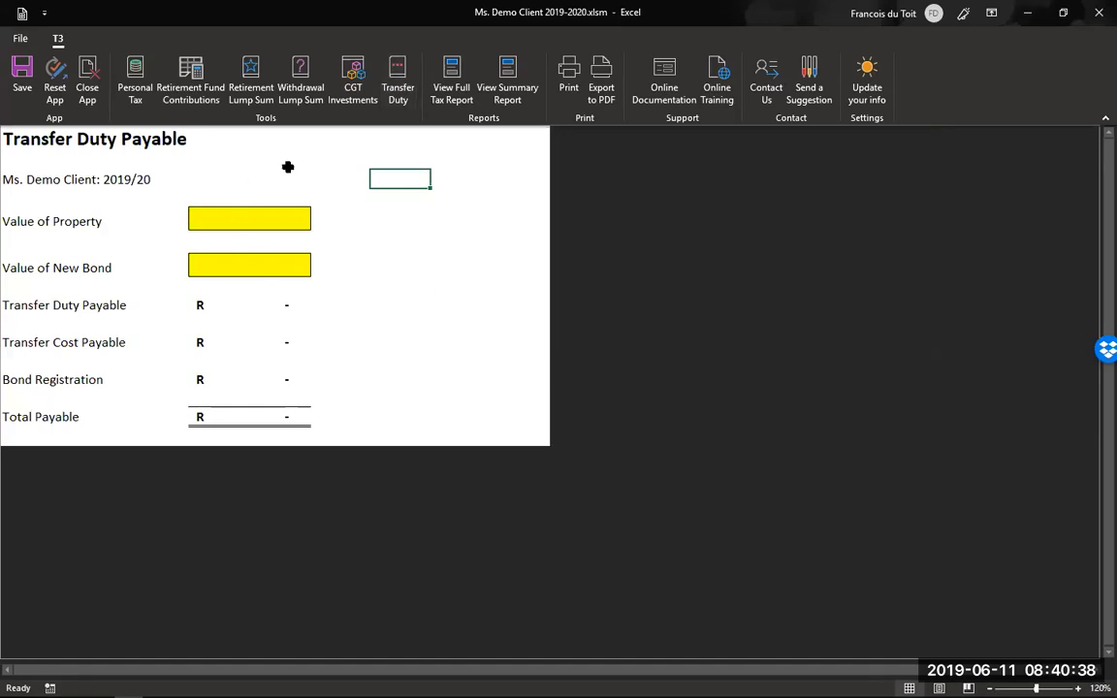
{"action": "left_click", "coordinate": [247, 220]}
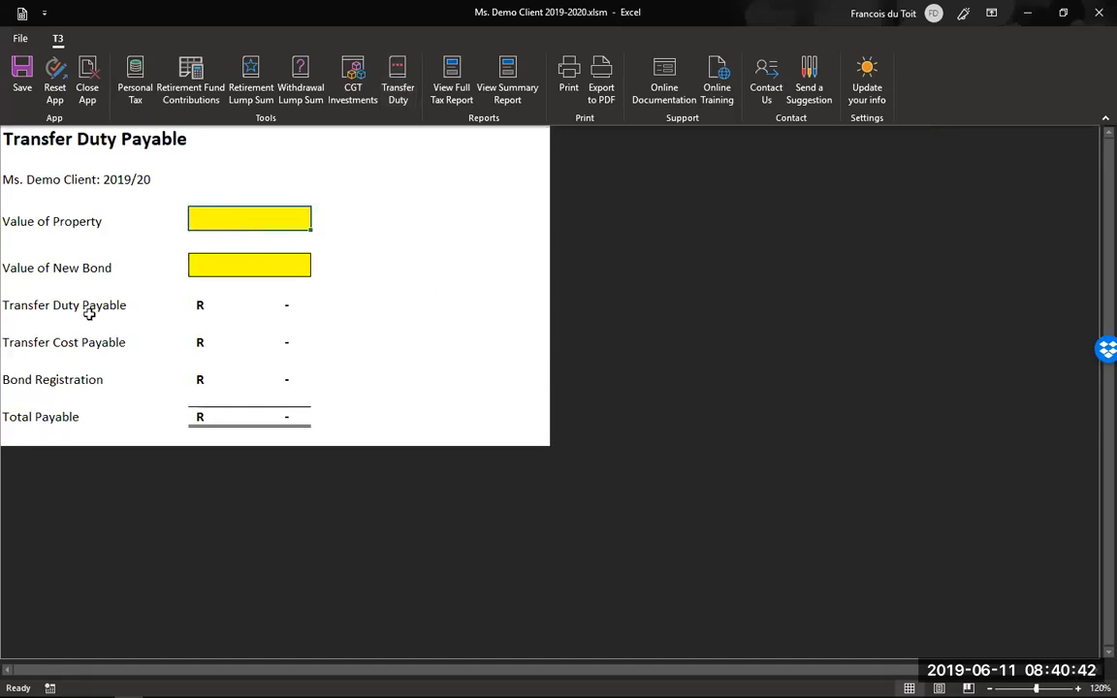
{"action": "type", "text": "2000000"}
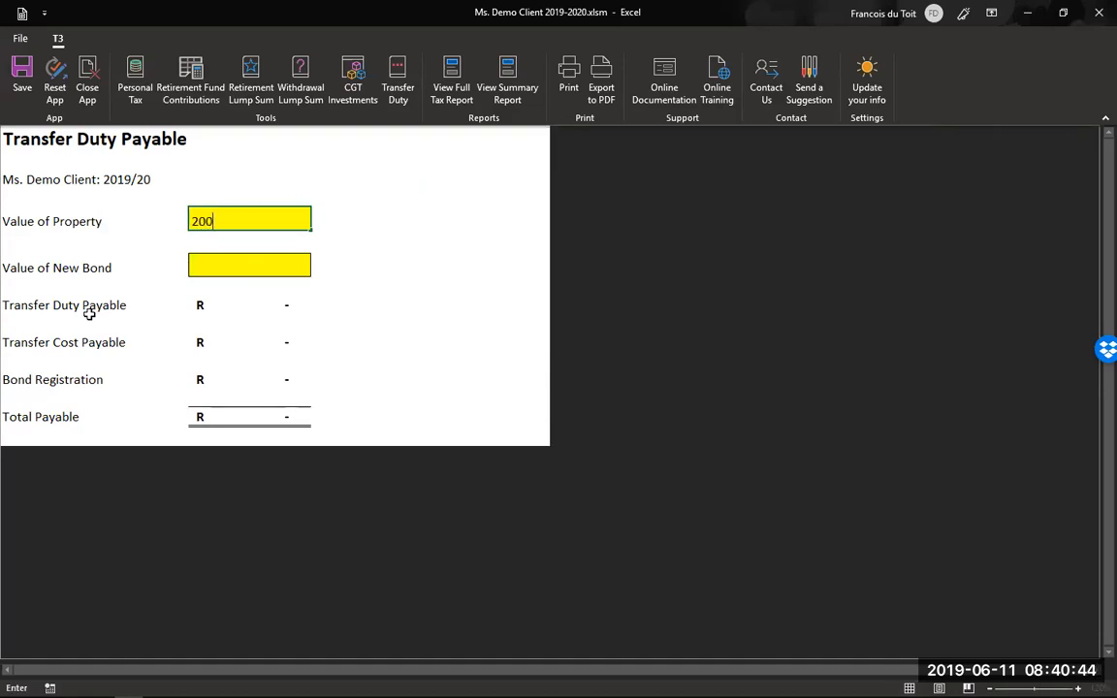
{"action": "left_click", "coordinate": [252, 267]}
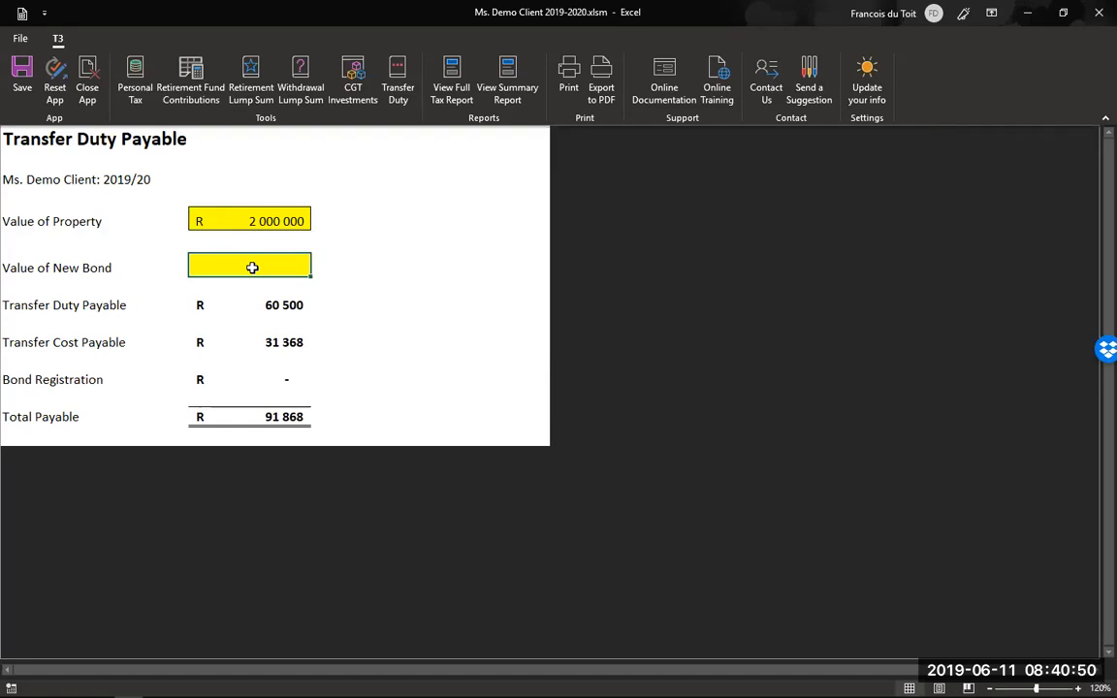
{"action": "type", "text": "1"}
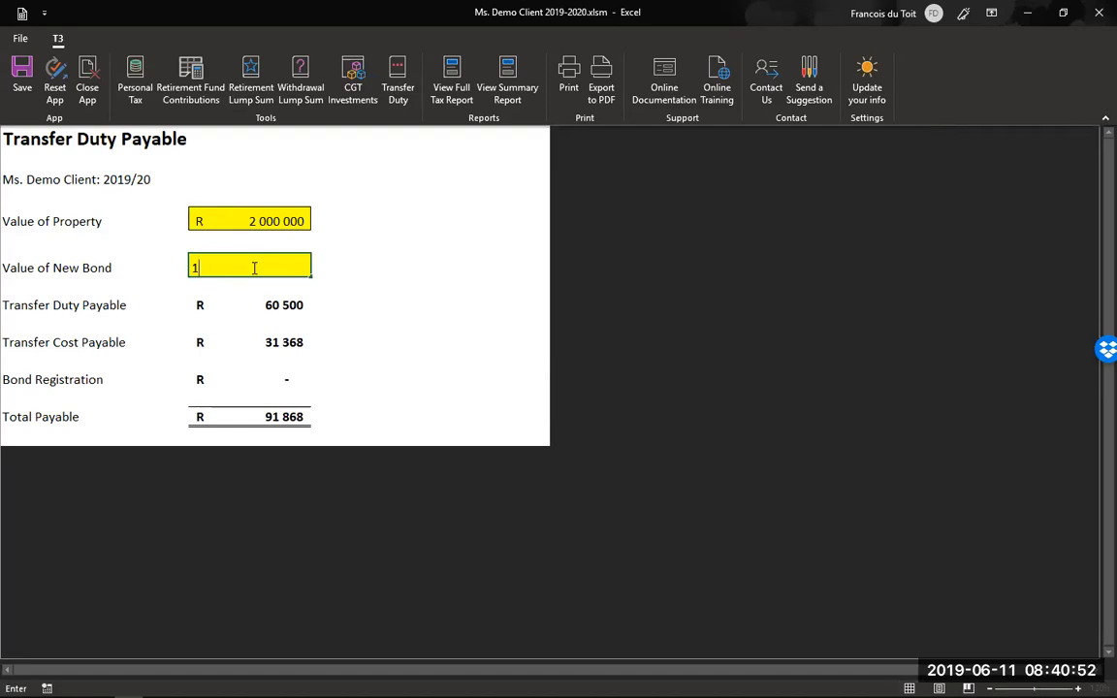
{"action": "type", "text": "000000"}
{"action": "key", "text": "Return"}
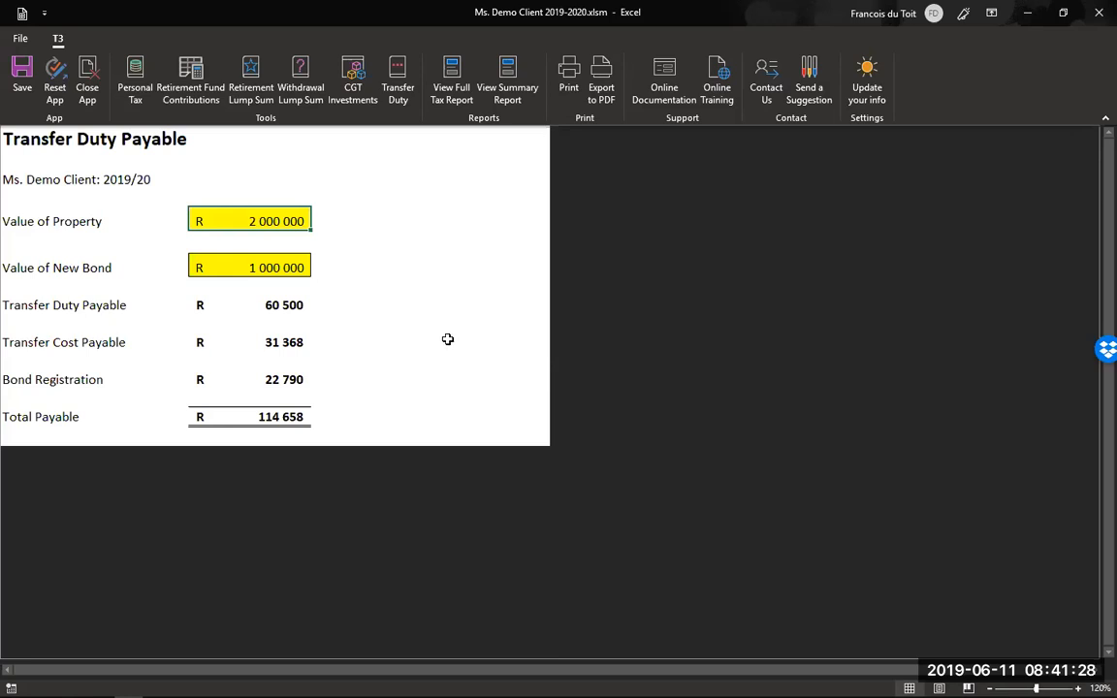
- Open the Personal Tax sheet and scroll down to its Gross Income section and Total Gross Income
{"action": "left_click", "coordinate": [133, 85]}
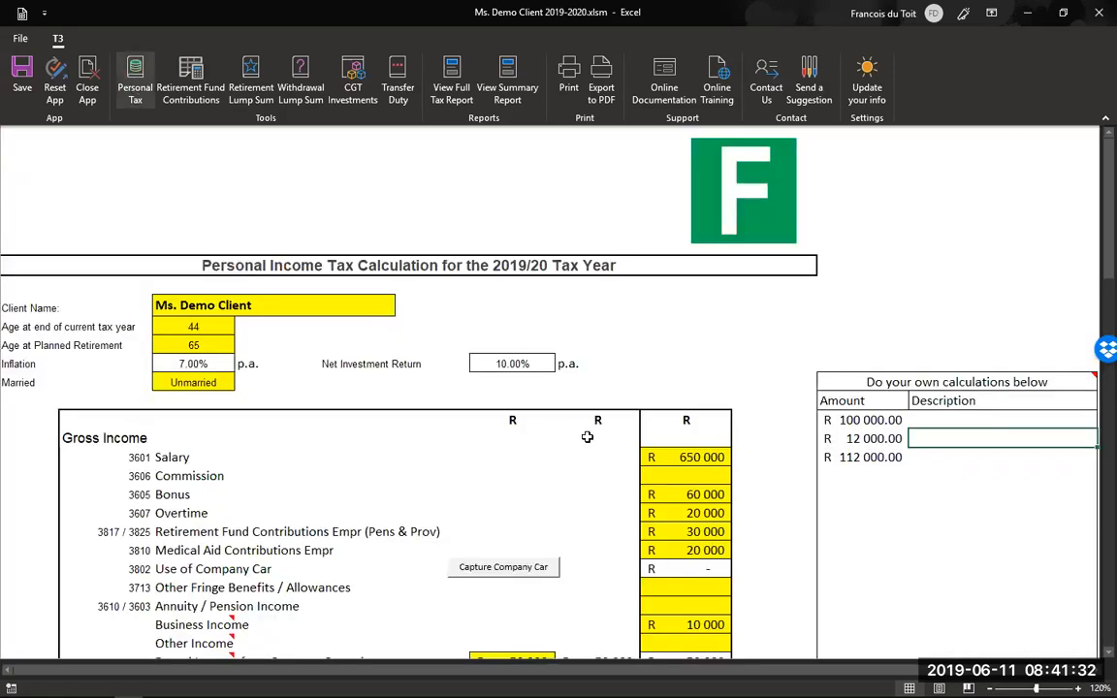
{"action": "scroll", "coordinate": [586, 427], "scroll_direction": "down", "scroll_amount": 2}
{"action": "scroll", "coordinate": [521, 381], "scroll_direction": "down", "scroll_amount": 4}
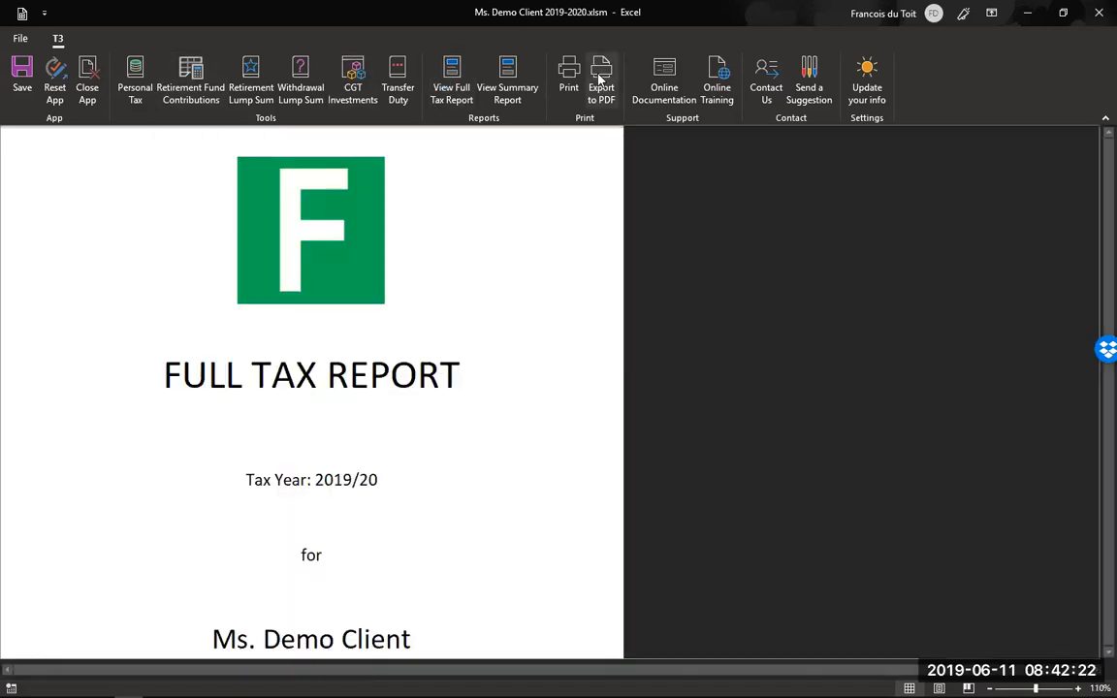
- Export the full tax report to PDF and maximise the Acrobat Reader window showing it
{"action": "left_click", "coordinate": [601, 74]}
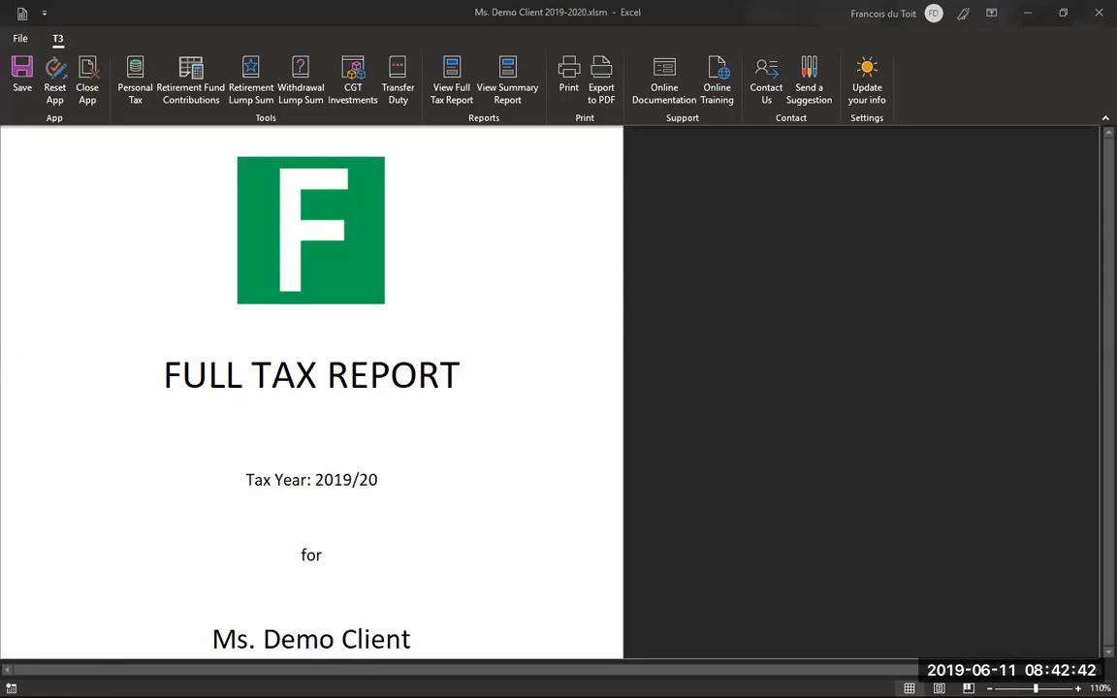
{"action": "left_click_drag", "start_coordinate": [0, 7], "coordinate": [472, 6]}
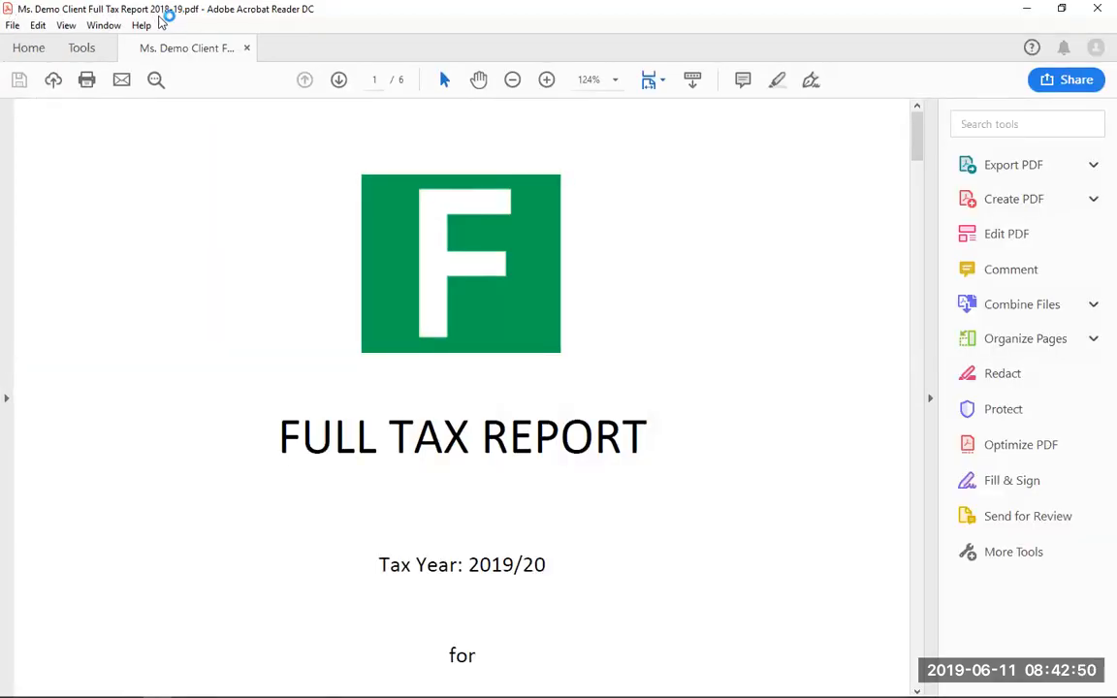
- Scroll through the 6-page tax report PDF to the retirement opportunities, then close it
{"action": "scroll", "coordinate": [210, 244], "scroll_direction": "down", "scroll_amount": 10}
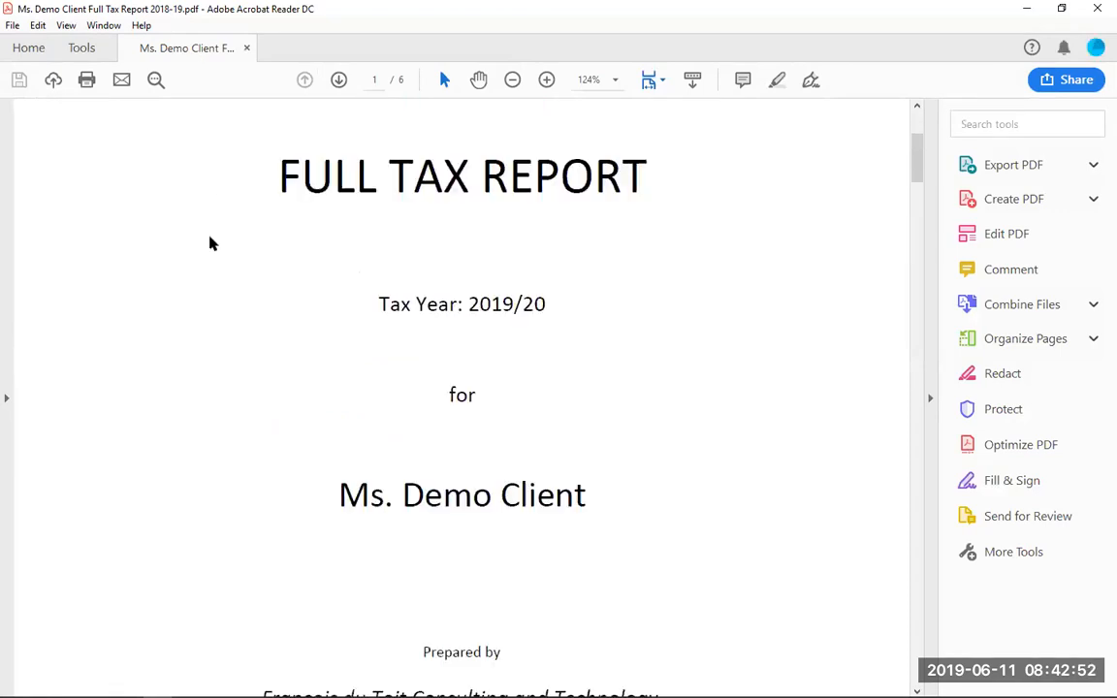
{"action": "scroll", "coordinate": [210, 241], "scroll_direction": "down", "scroll_amount": 4}
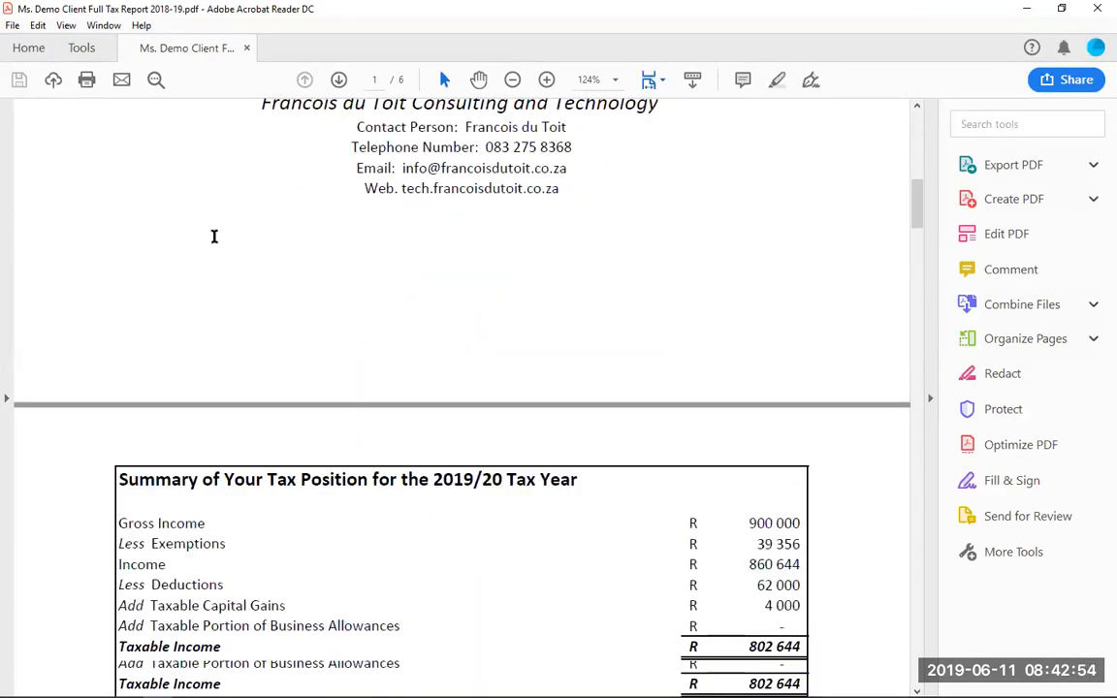
{"action": "scroll", "coordinate": [213, 236], "scroll_direction": "down", "scroll_amount": 10}
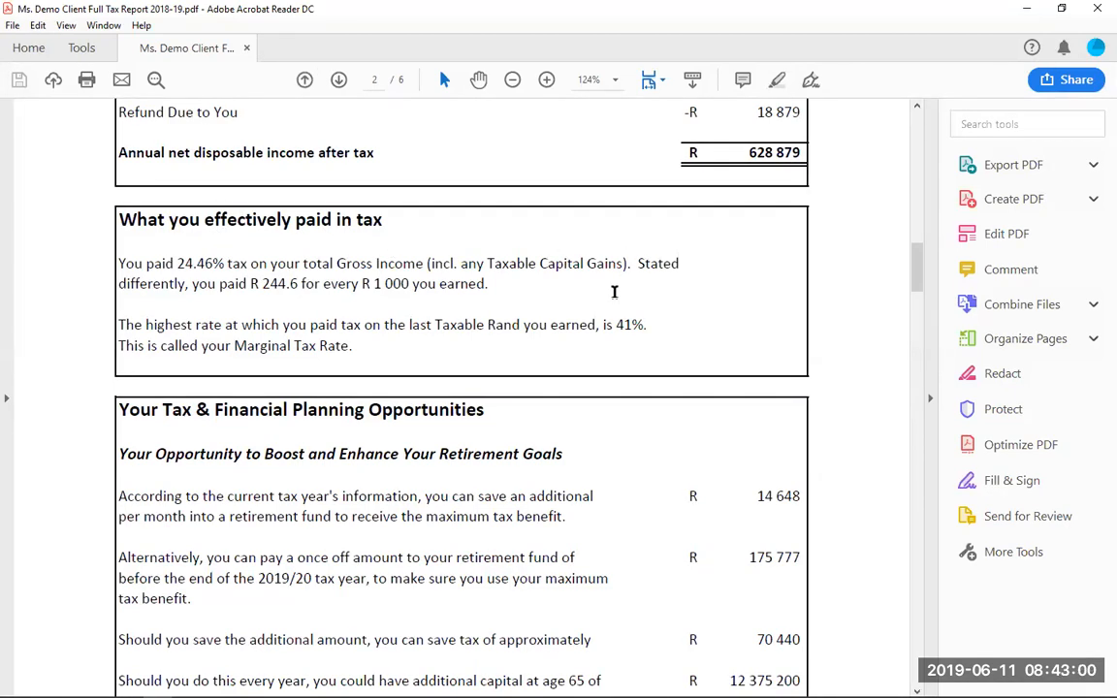
{"action": "scroll", "coordinate": [614, 291], "scroll_direction": "down", "scroll_amount": 5}
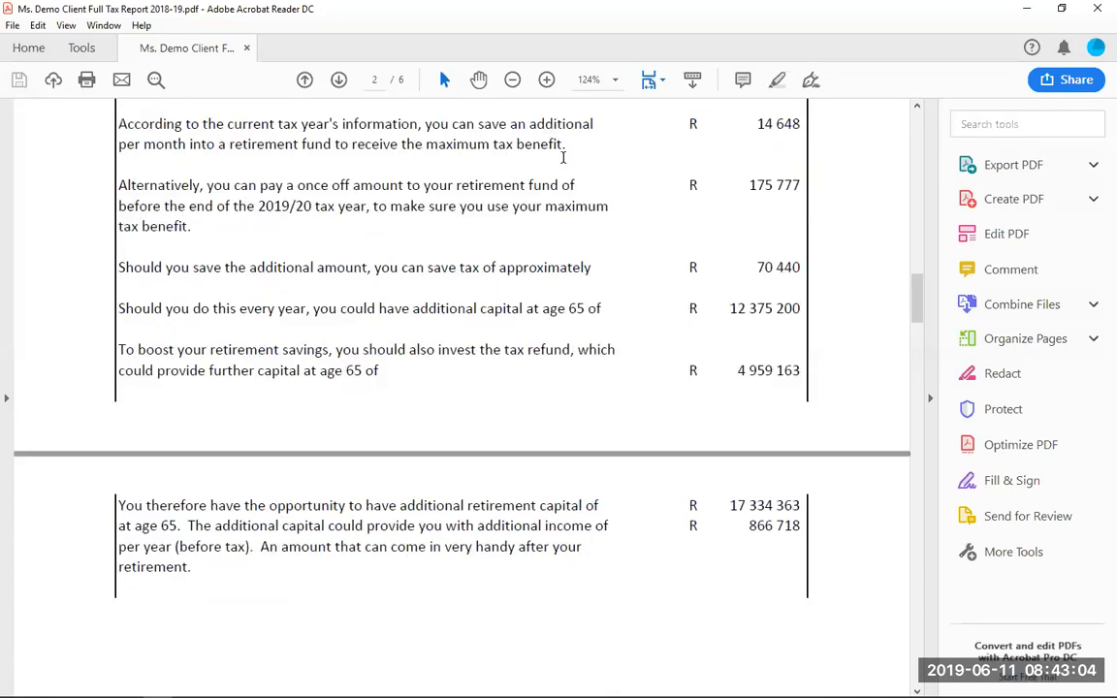
{"action": "left_click", "coordinate": [1097, 10]}
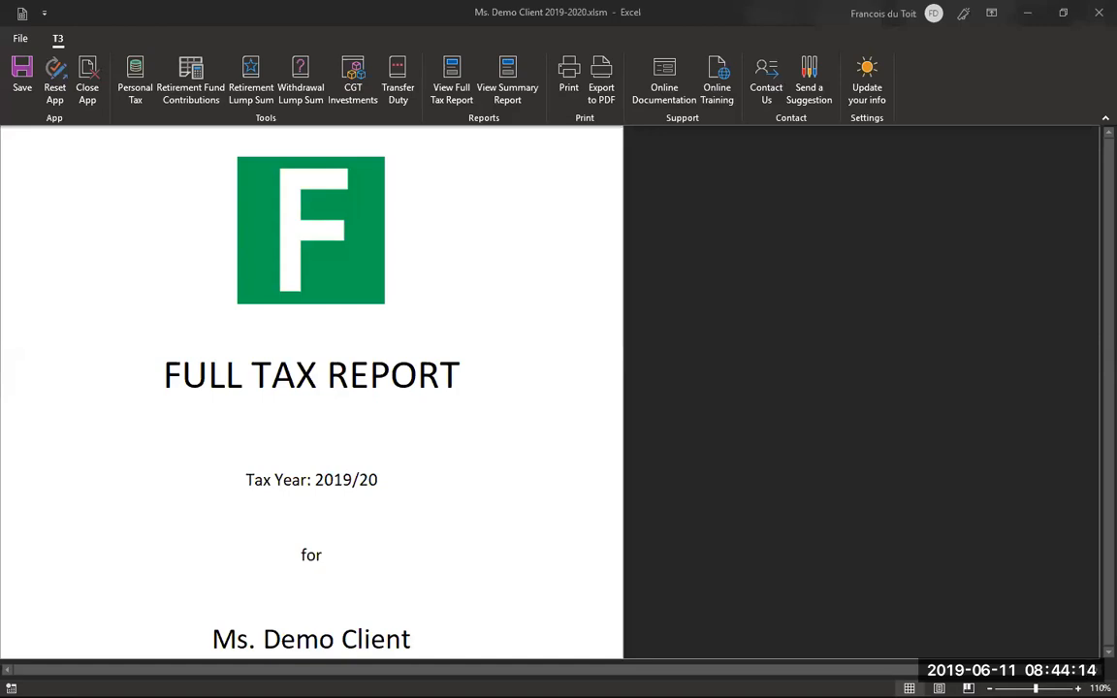
- Switch to the Pre-roll.pptx presentation at slide 24, 'Get Your Free Trial'
{"action": "key", "text": "alt+Tab"}
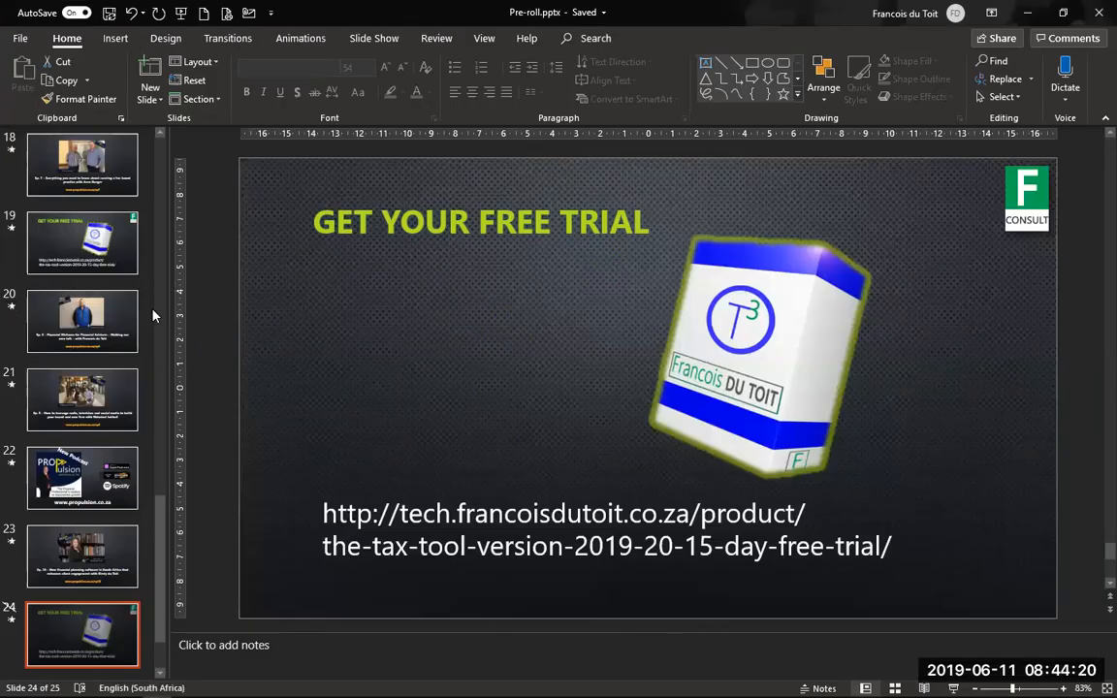
- Restore the slide thumbnails and advance to slide 25, 'Purchase', priced at R 2 500
{"action": "key", "text": "shift+F5"}
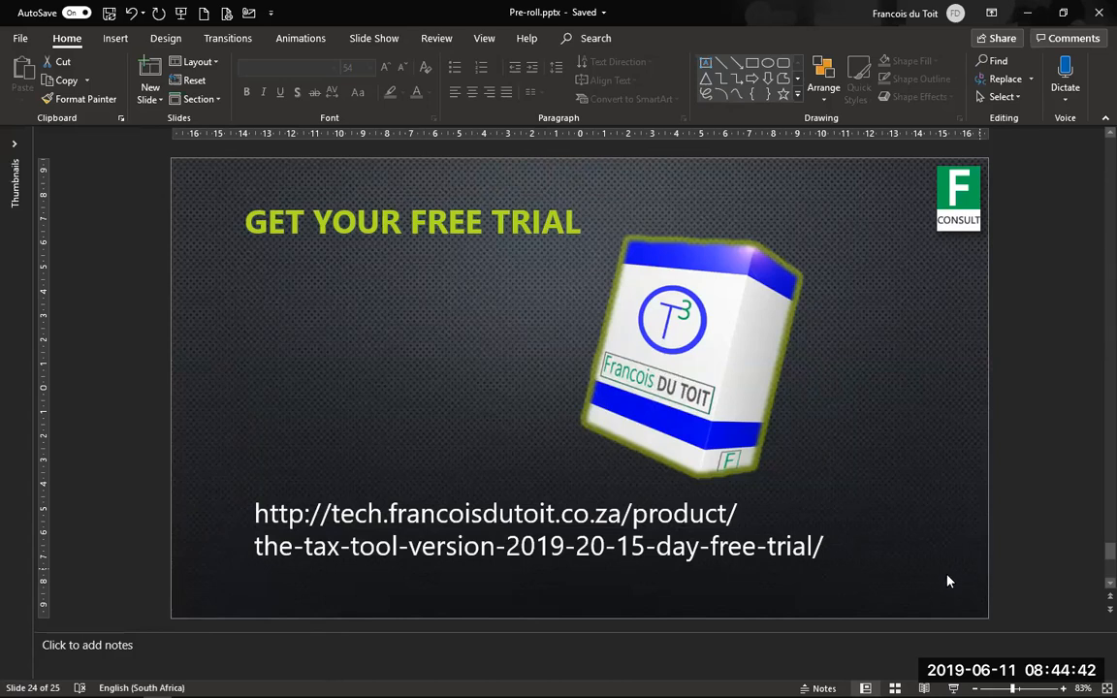
{"action": "left_click", "coordinate": [15, 148]}
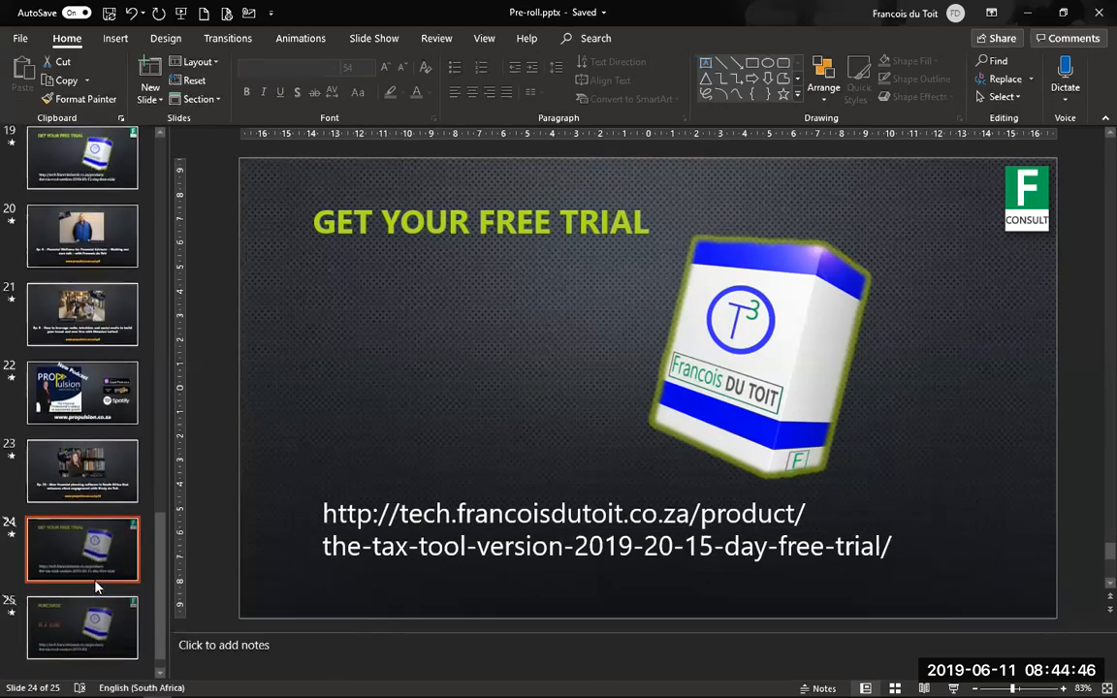
{"action": "key", "text": "Down"}
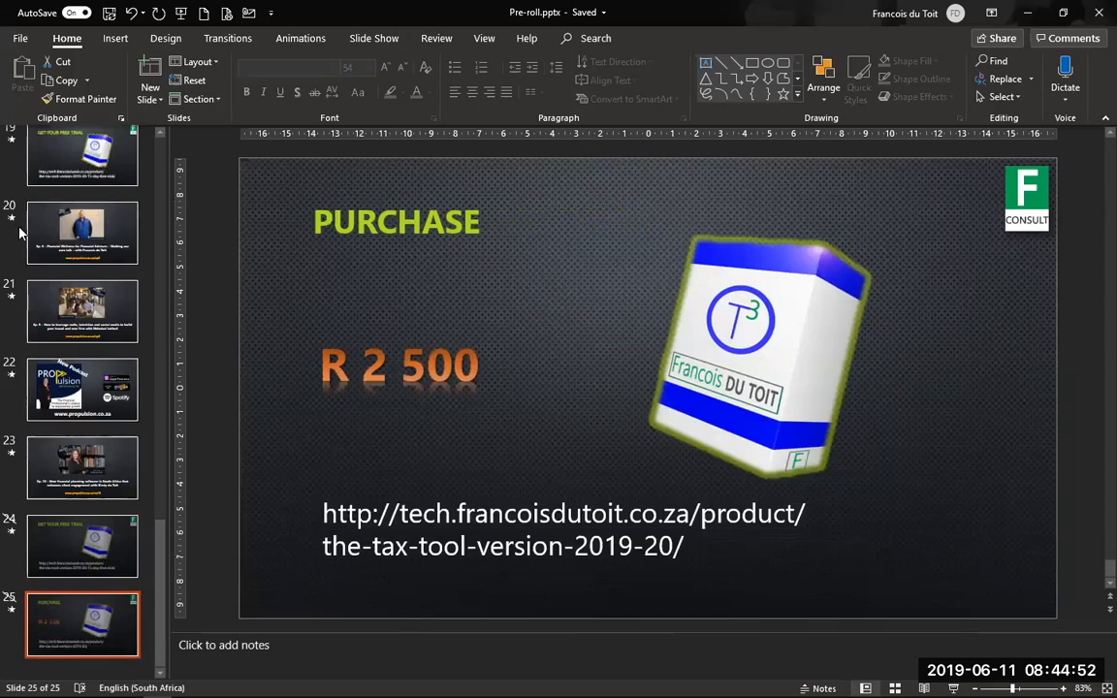
- Collapse the Thumbnails pane so the R 2 500 Purchase slide fills the editing area
{"action": "left_click_drag", "start_coordinate": [169, 229], "coordinate": [19, 228]}
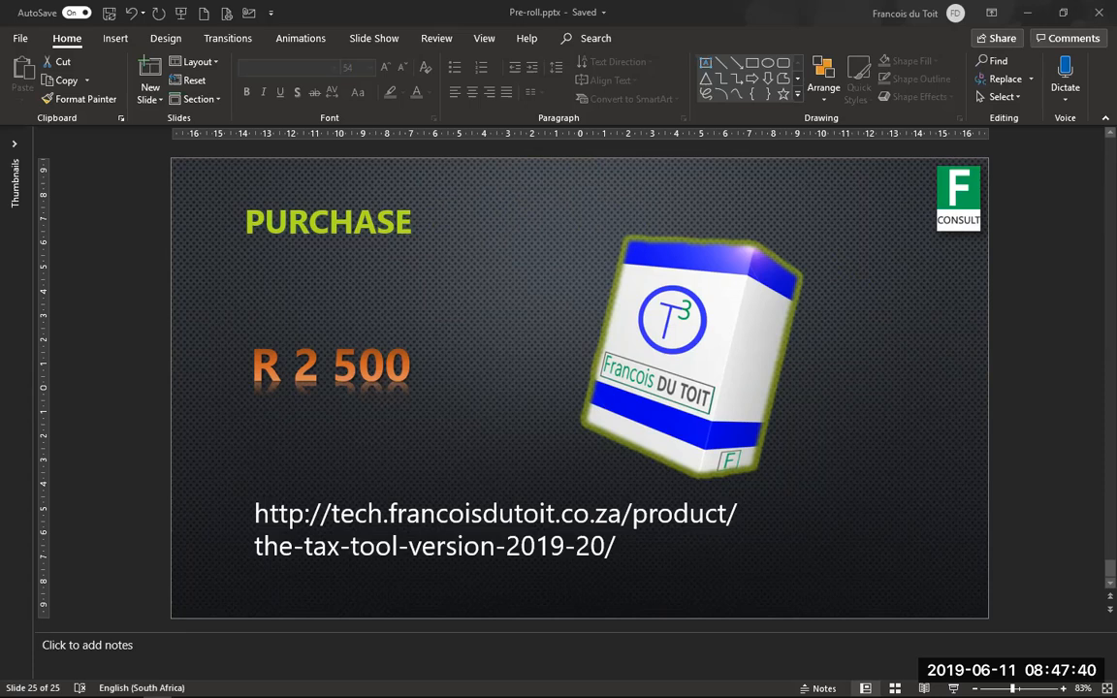
- Switch back to the client's Excel workbook and start saving it from the T3 tab
{"action": "key", "text": "alt+Tab"}
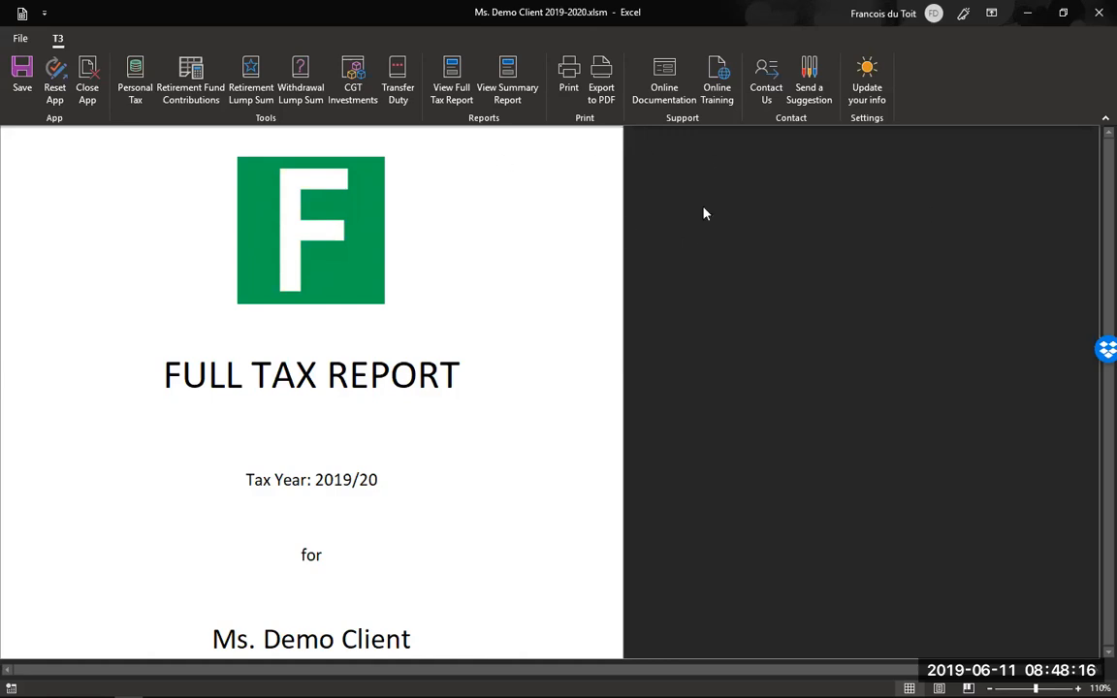
{"action": "left_click", "coordinate": [21, 79]}
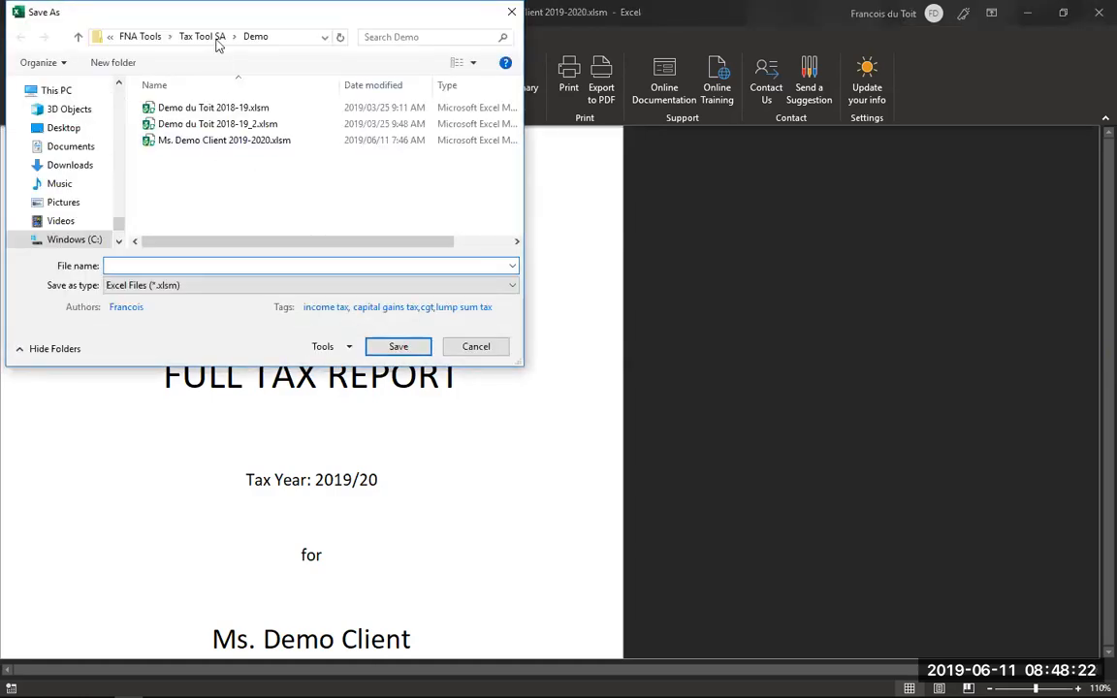
- Save over the existing 2019-2020 client .xlsm workbook in the Tax Tool SA Demo folder
{"action": "left_click", "coordinate": [238, 140]}
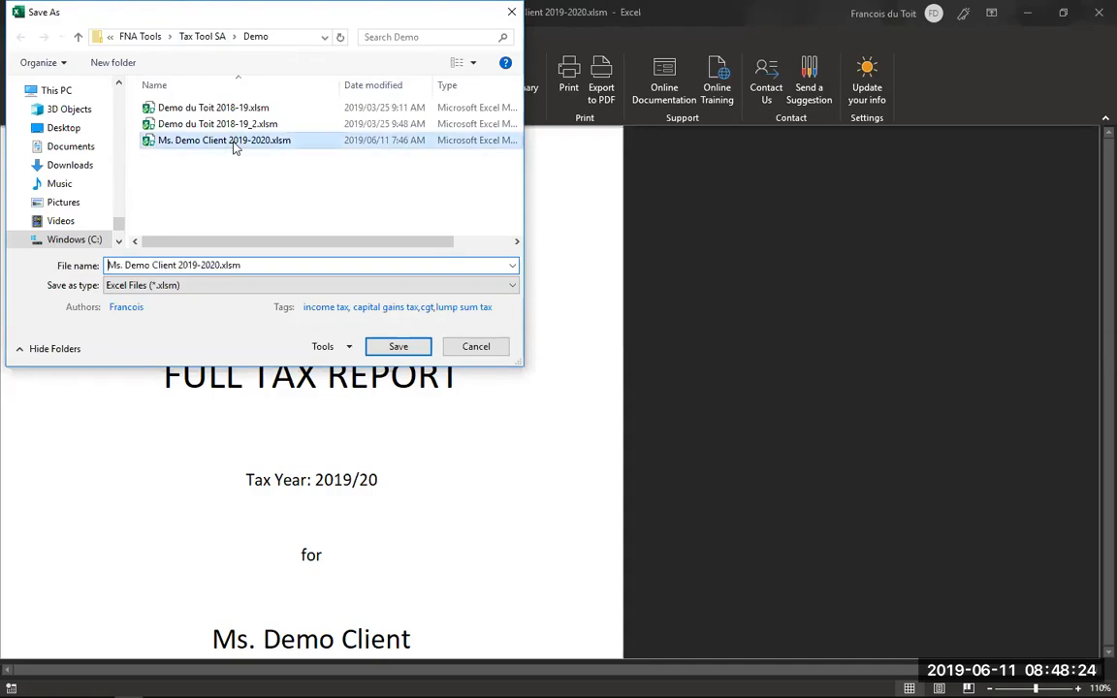
{"action": "left_click", "coordinate": [401, 348]}
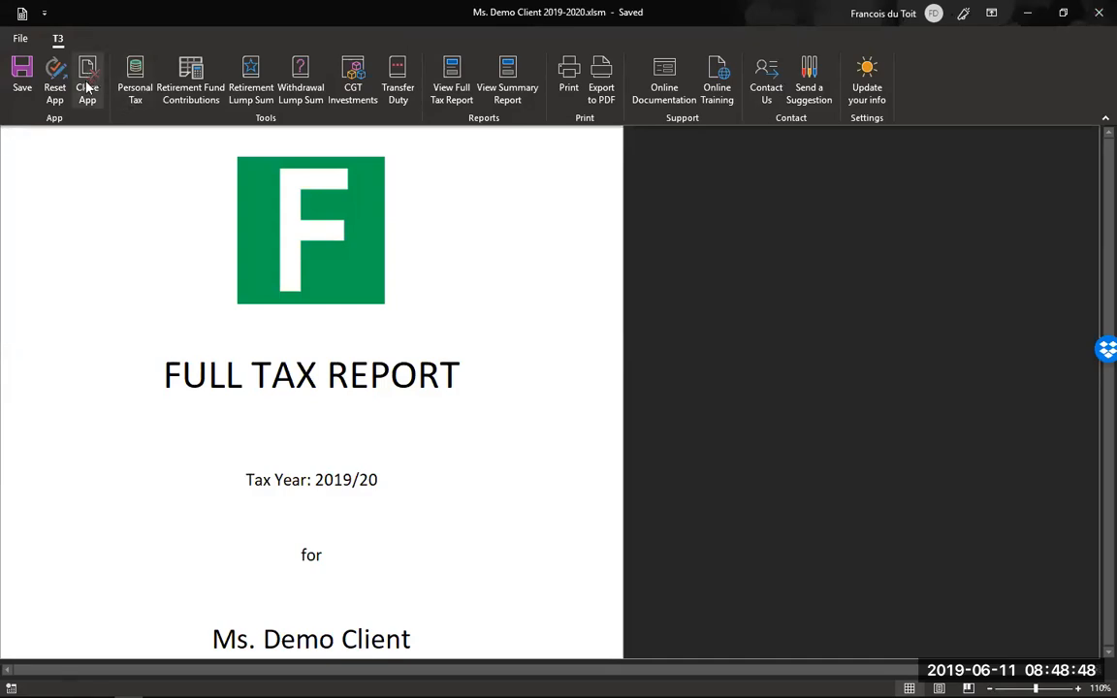
- Close the Excel window, bringing up the prompt to save data before closing
{"action": "left_click", "coordinate": [1100, 12]}
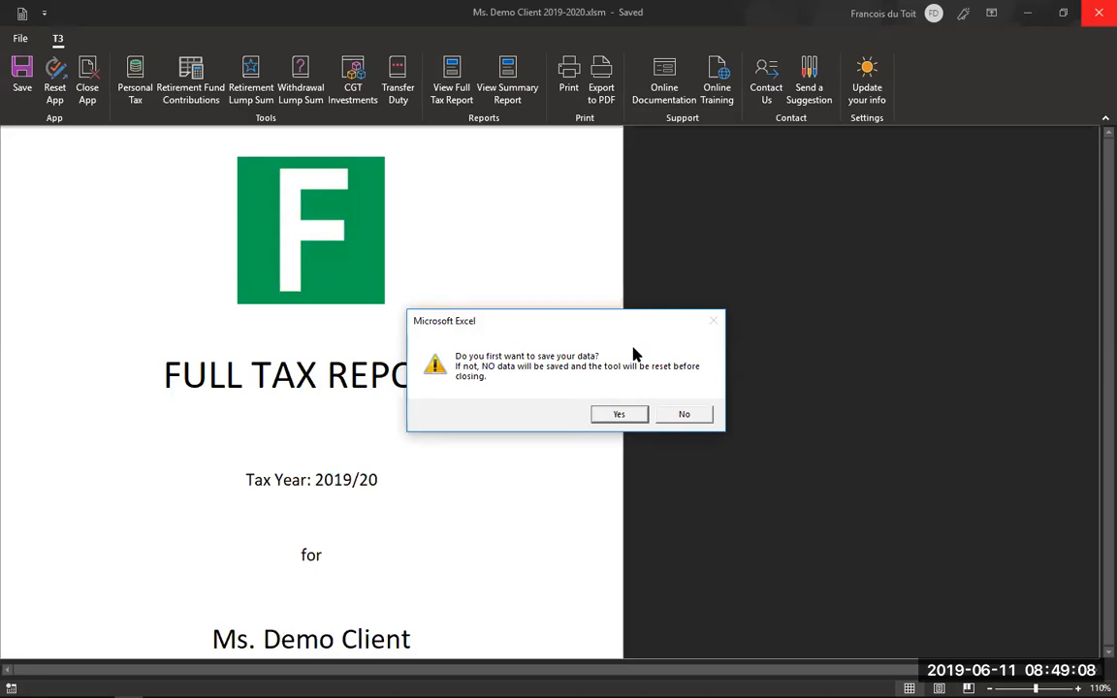
- Save the workbook on close, overwriting the existing client 2019-2020 .xlsm file
{"action": "left_click", "coordinate": [619, 415]}
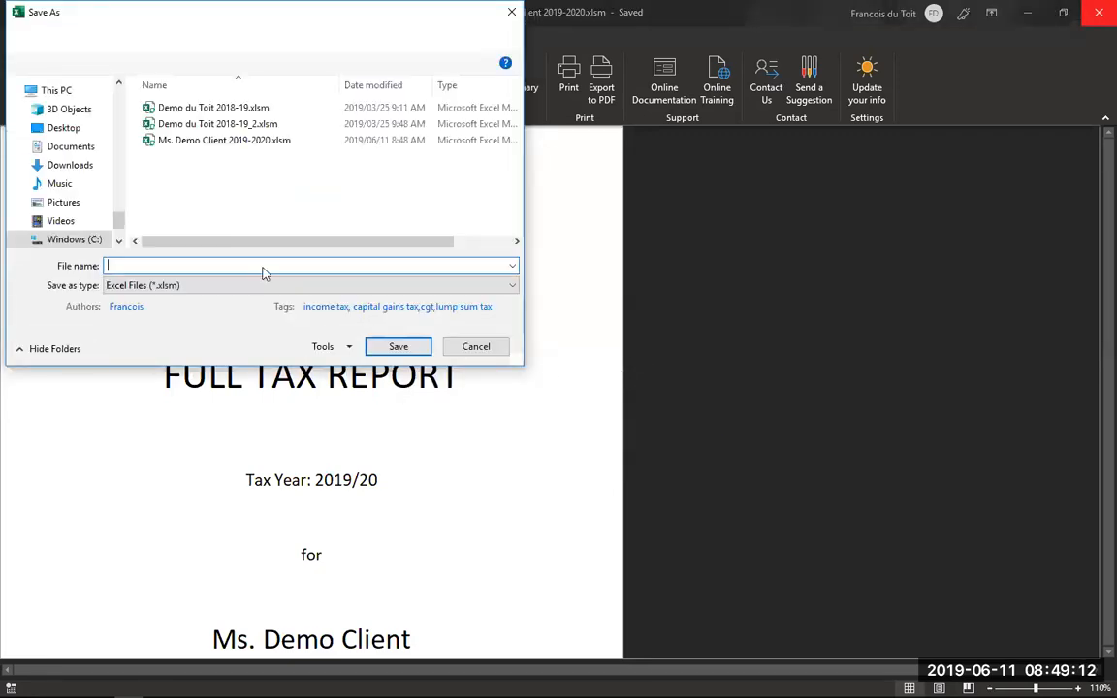
{"action": "left_click", "coordinate": [398, 347]}
{"action": "left_click", "coordinate": [500, 401]}
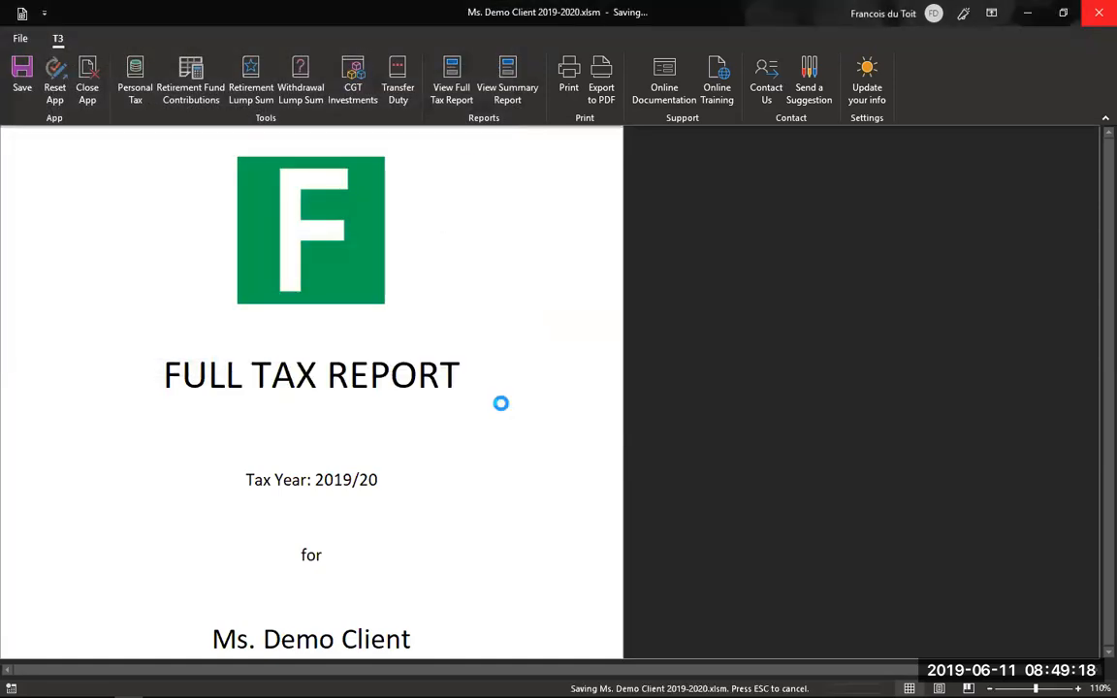